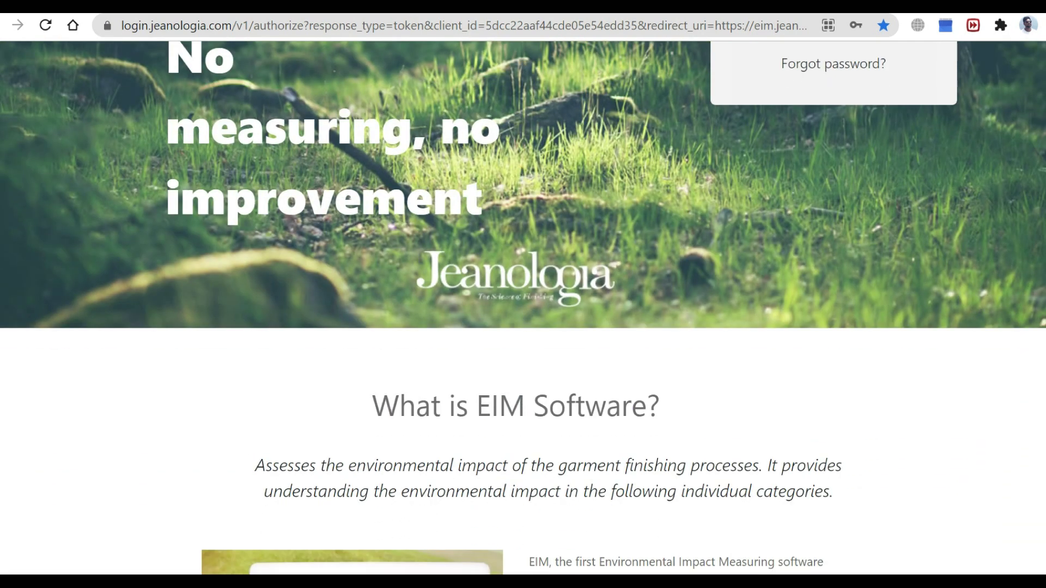
Review the EIM software introduction, the environmental threshold categories and the benchmark classification of processes by EIM score
{"action": "scroll", "coordinate": [724, 436], "scroll_direction": "down", "scroll_amount": 6}
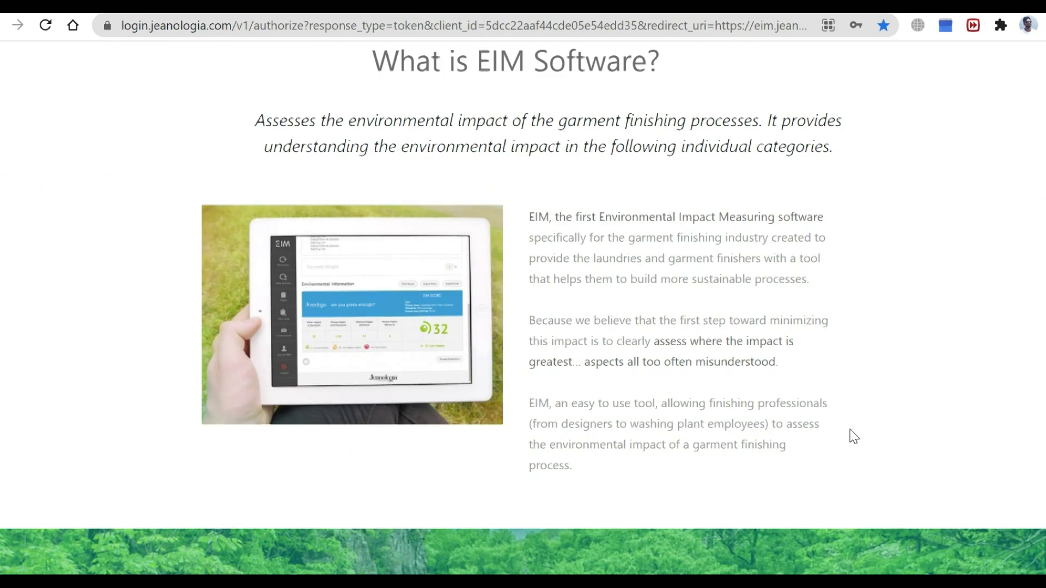
{"action": "scroll", "coordinate": [393, 269], "scroll_direction": "up", "scroll_amount": 2}
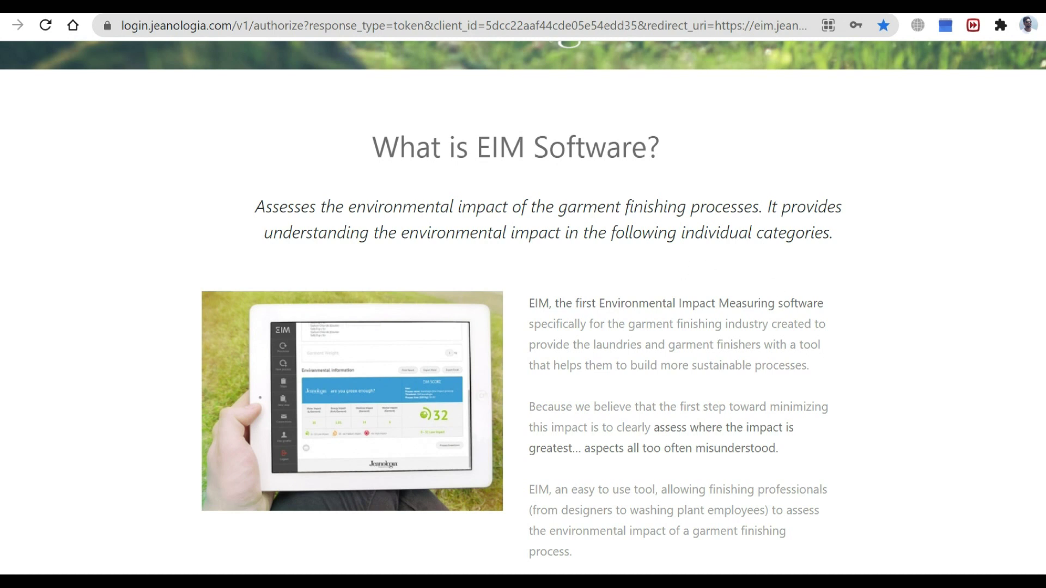
{"action": "scroll", "coordinate": [787, 305], "scroll_direction": "down", "scroll_amount": 2}
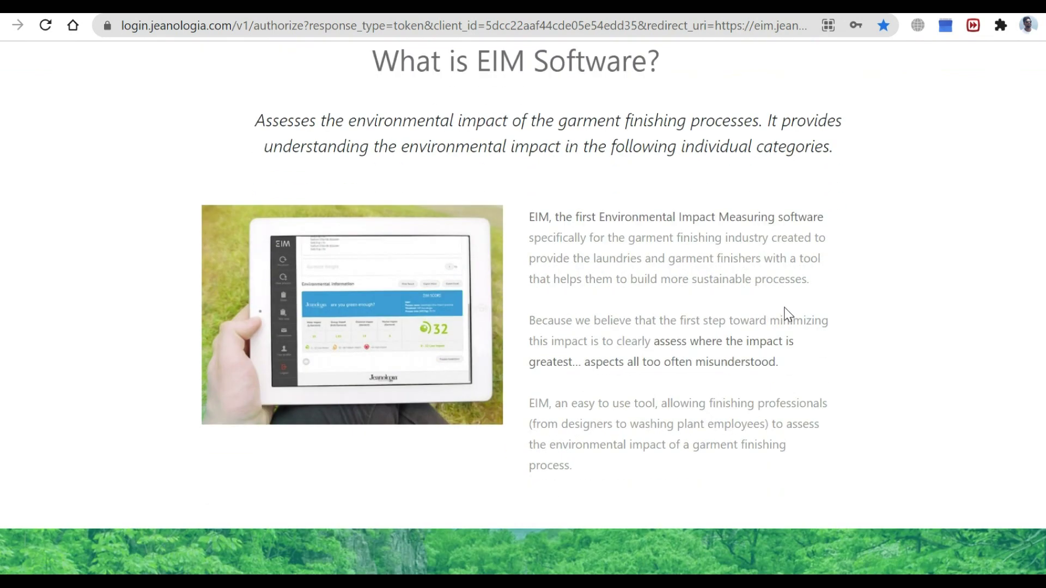
{"action": "scroll", "coordinate": [785, 313], "scroll_direction": "down", "scroll_amount": 8}
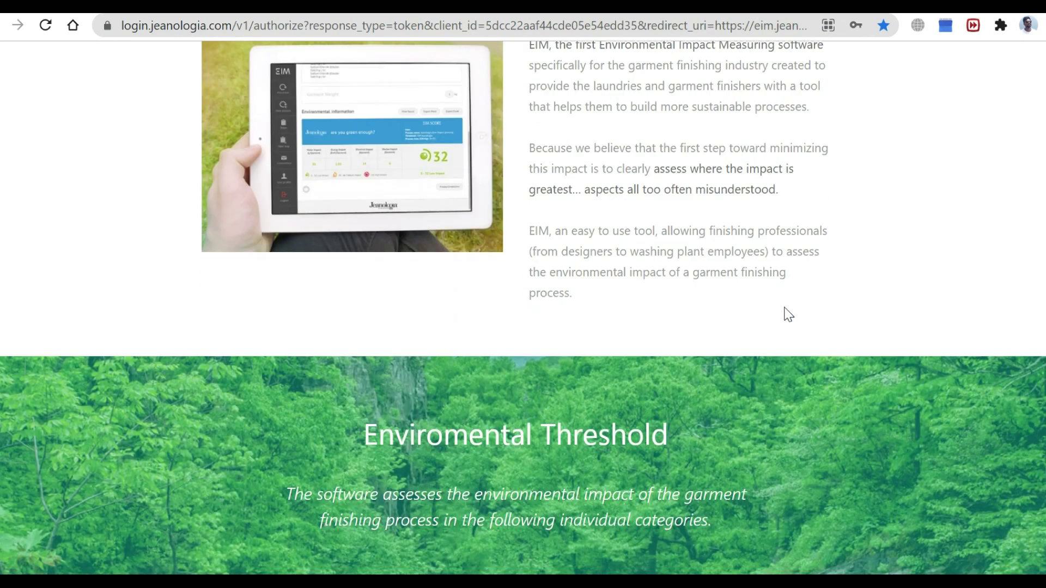
{"action": "scroll", "coordinate": [783, 311], "scroll_direction": "down", "scroll_amount": 4}
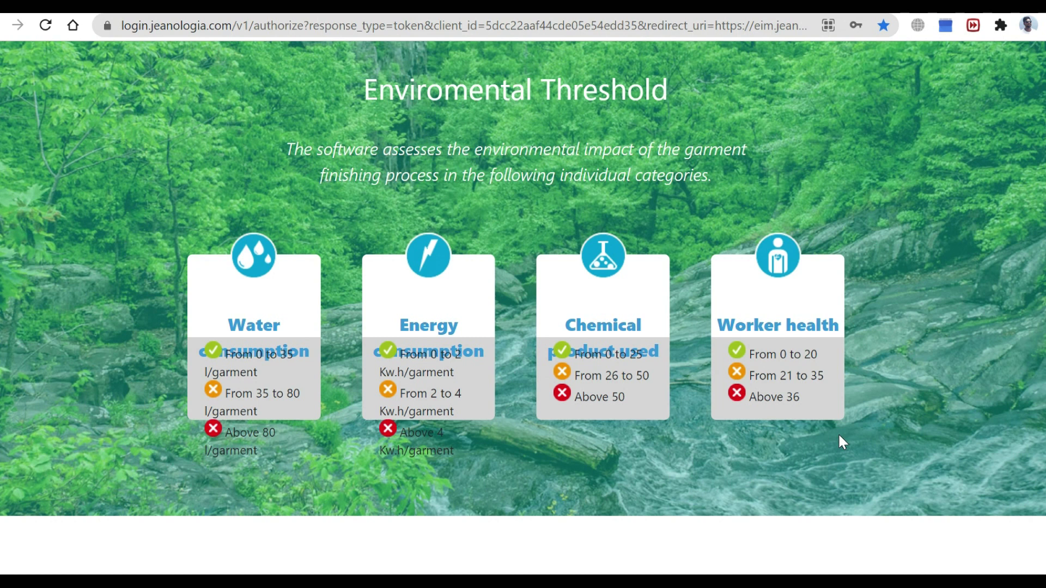
{"action": "scroll", "coordinate": [856, 449], "scroll_direction": "down", "scroll_amount": 10}
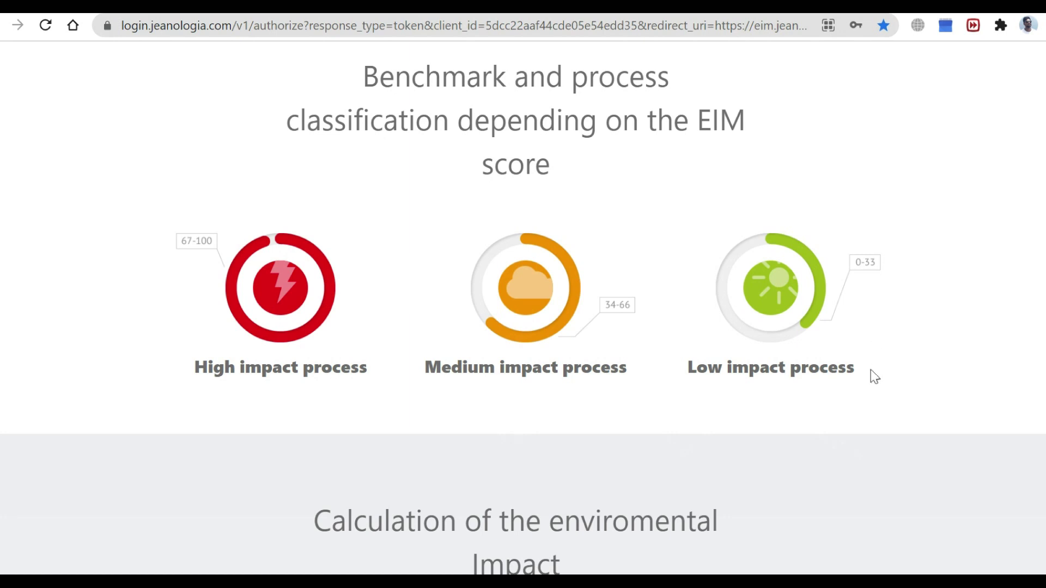
Read how environmental impact is calculated for water consumption, energy consumption, chemical products used and worker health
{"action": "scroll", "coordinate": [874, 380], "scroll_direction": "down", "scroll_amount": 2}
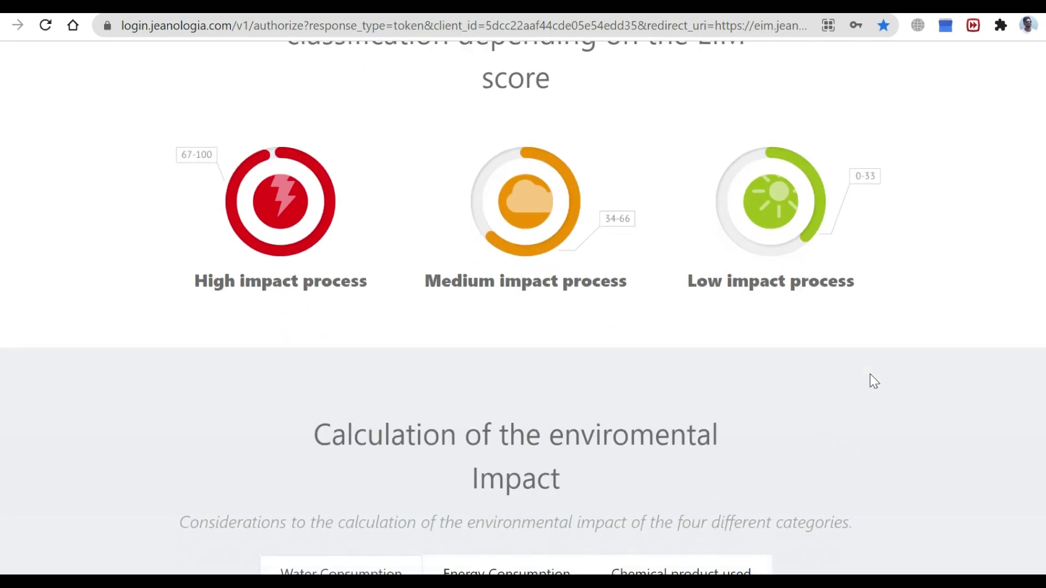
{"action": "scroll", "coordinate": [622, 379], "scroll_direction": "down", "scroll_amount": 2}
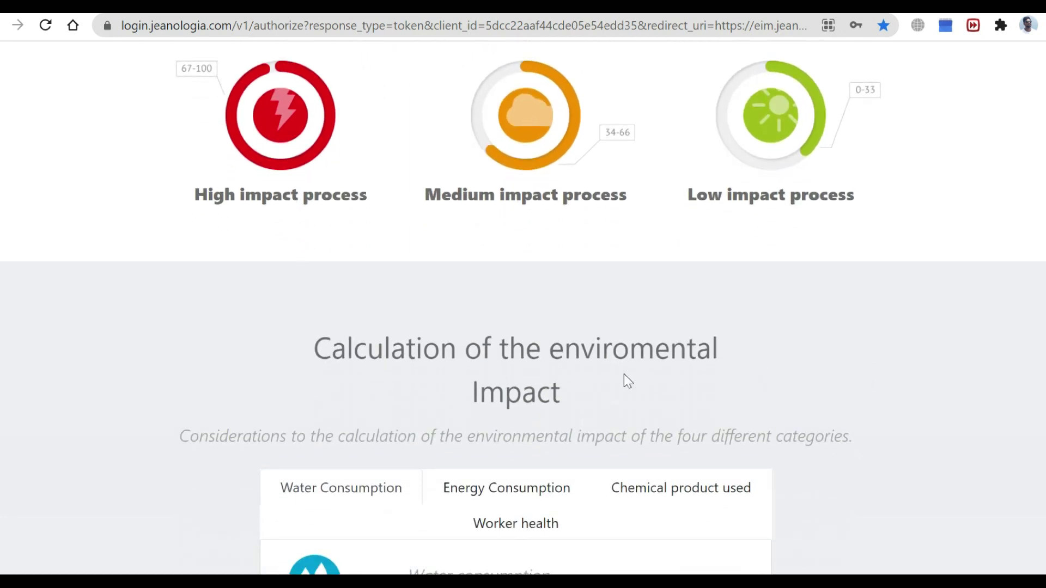
{"action": "scroll", "coordinate": [632, 383], "scroll_direction": "down", "scroll_amount": 4}
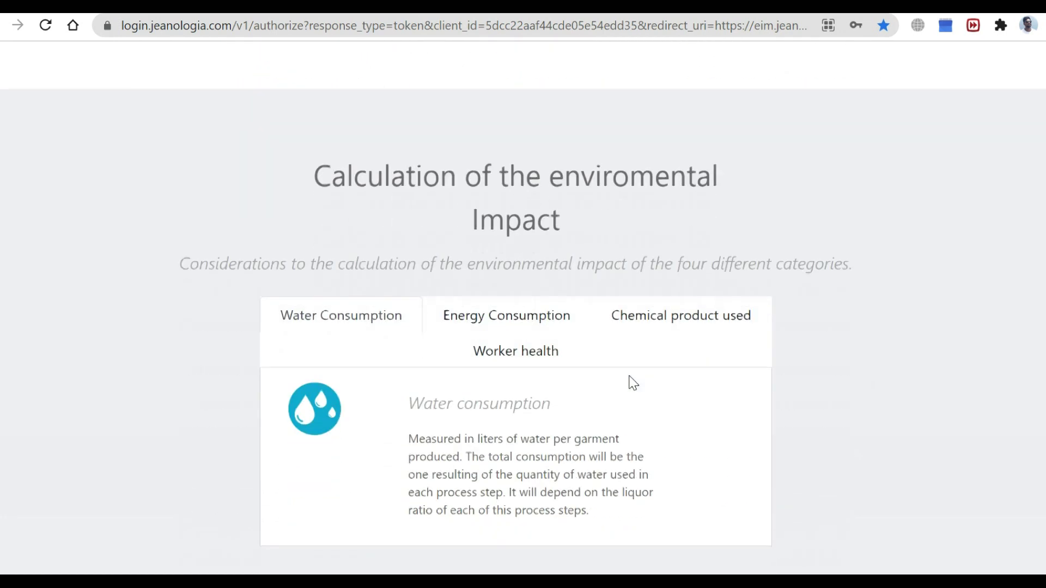
{"action": "left_click", "coordinate": [379, 319]}
{"action": "left_click", "coordinate": [509, 322]}
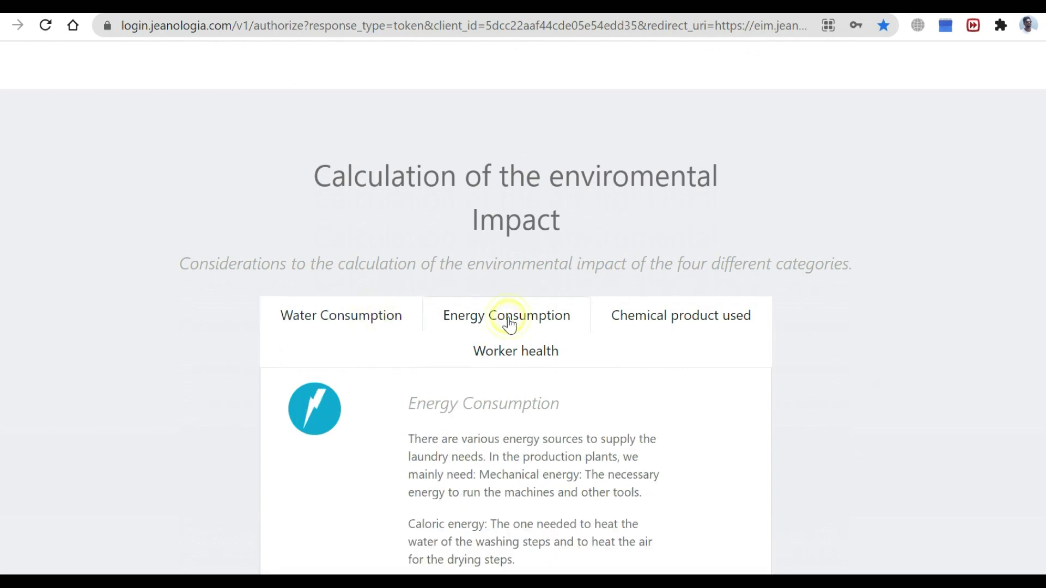
{"action": "left_click", "coordinate": [716, 320]}
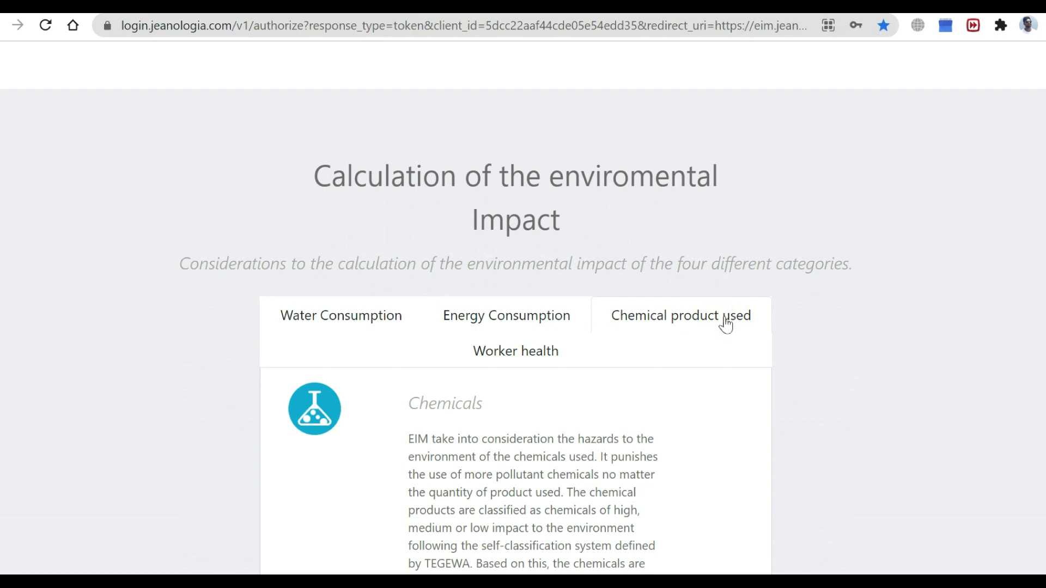
{"action": "scroll", "coordinate": [533, 301], "scroll_direction": "down", "scroll_amount": 2}
{"action": "left_click", "coordinate": [524, 265]}
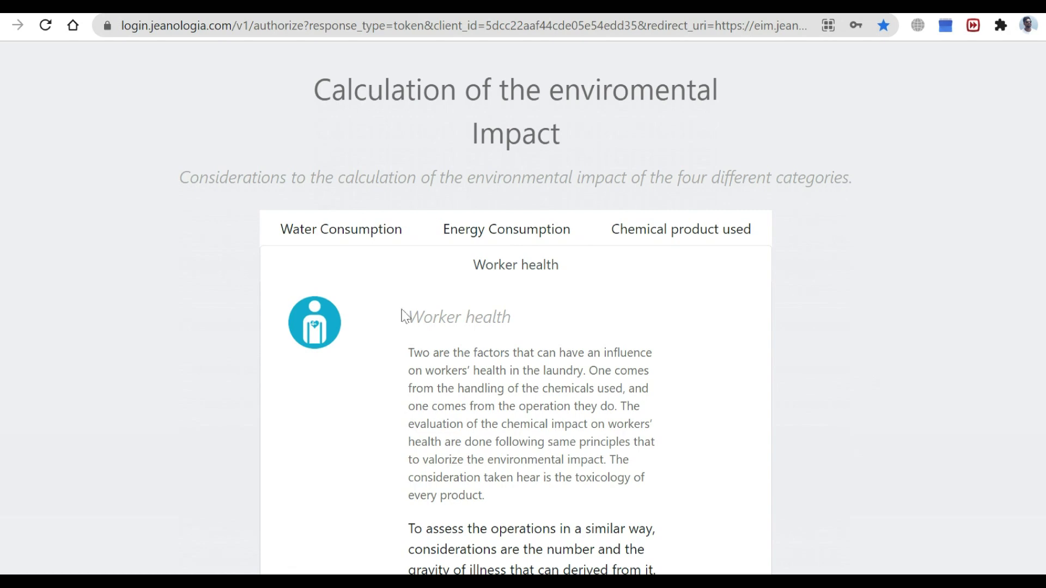
Return to the login form and log in with the account email and password
{"action": "scroll", "coordinate": [624, 329], "scroll_direction": "up", "scroll_amount": 20}
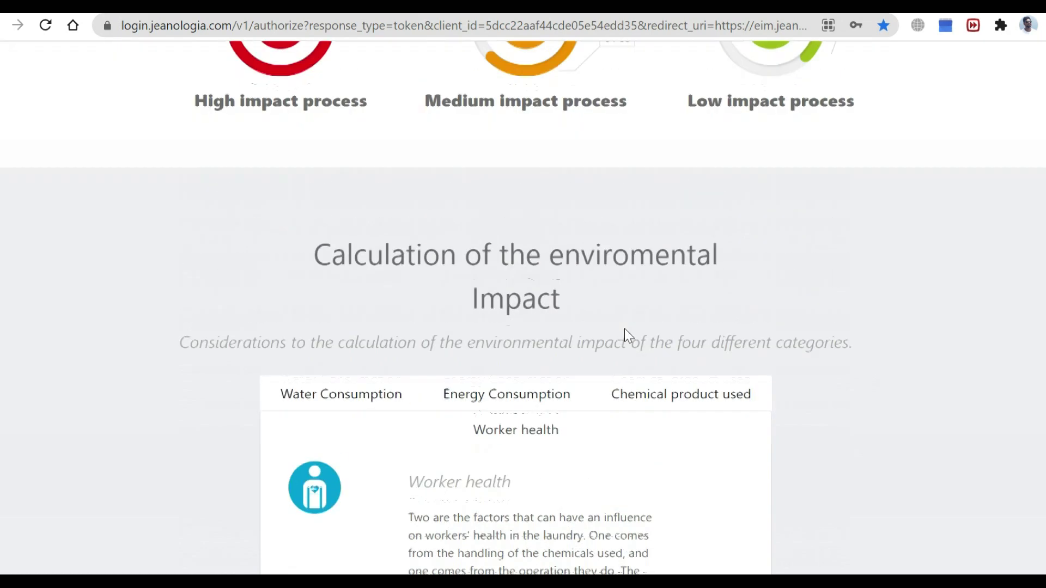
{"action": "scroll", "coordinate": [623, 332], "scroll_direction": "up", "scroll_amount": 10}
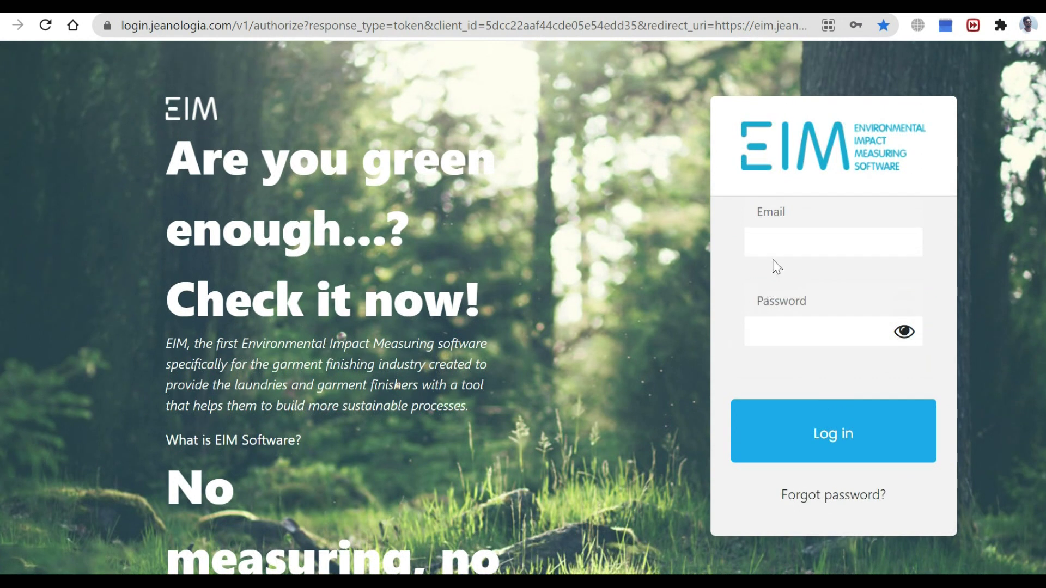
{"action": "left_click", "coordinate": [834, 242]}
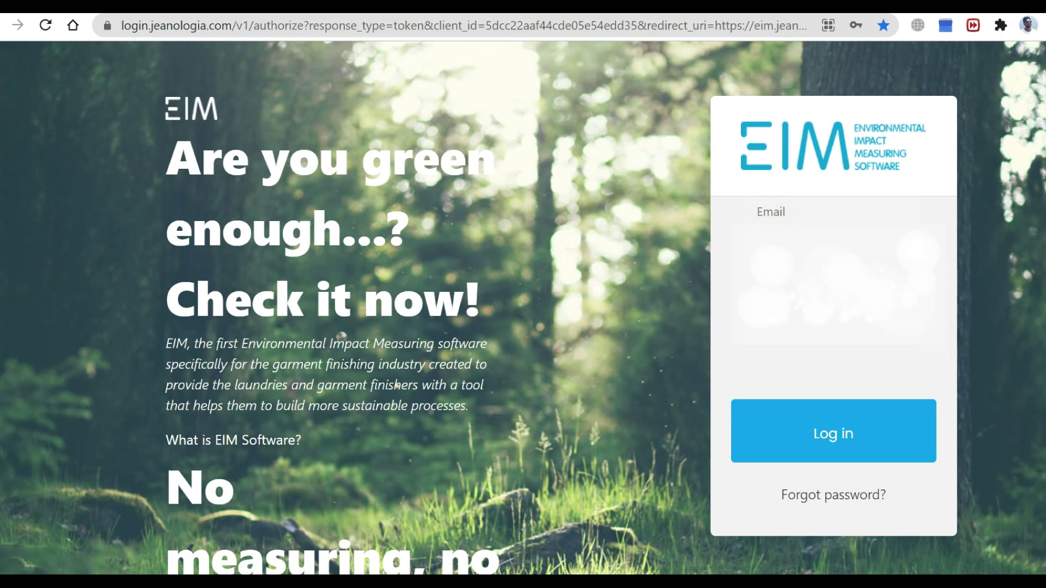
{"action": "left_click", "coordinate": [859, 444]}
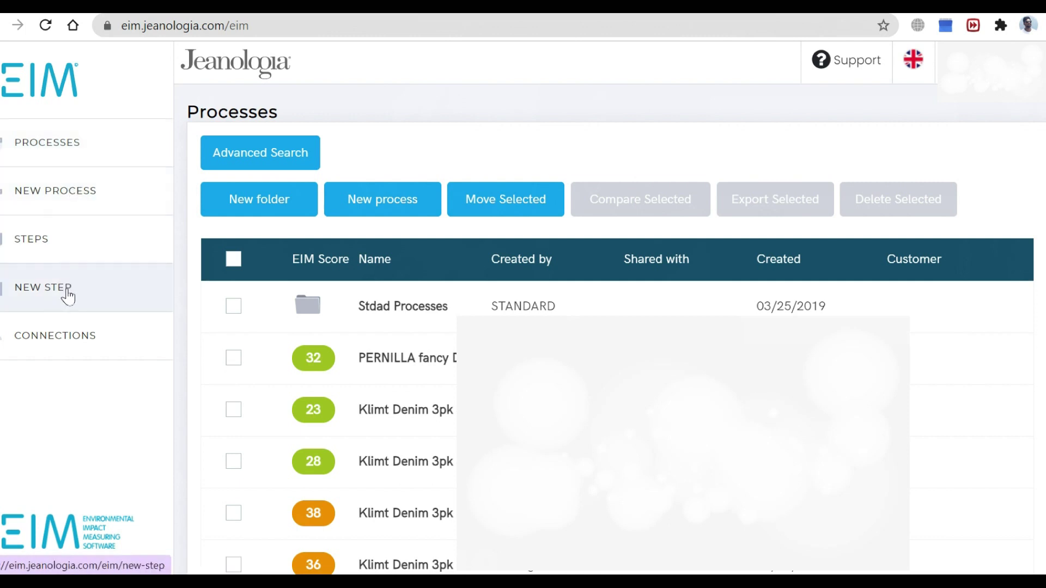
Look through the Connections, New Step, Steps and New Process sections
{"action": "left_click", "coordinate": [81, 351]}
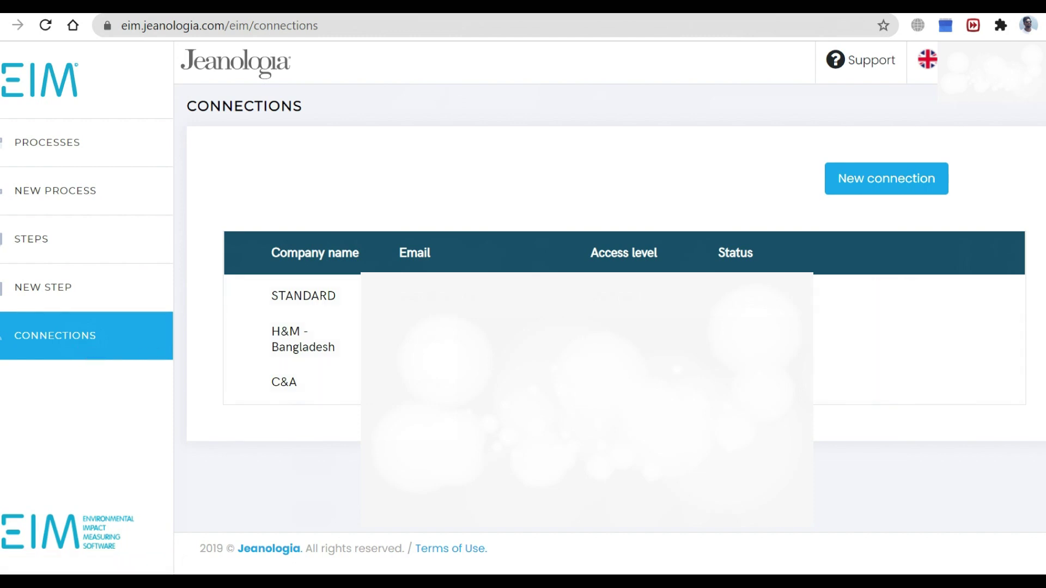
{"action": "left_click", "coordinate": [116, 293]}
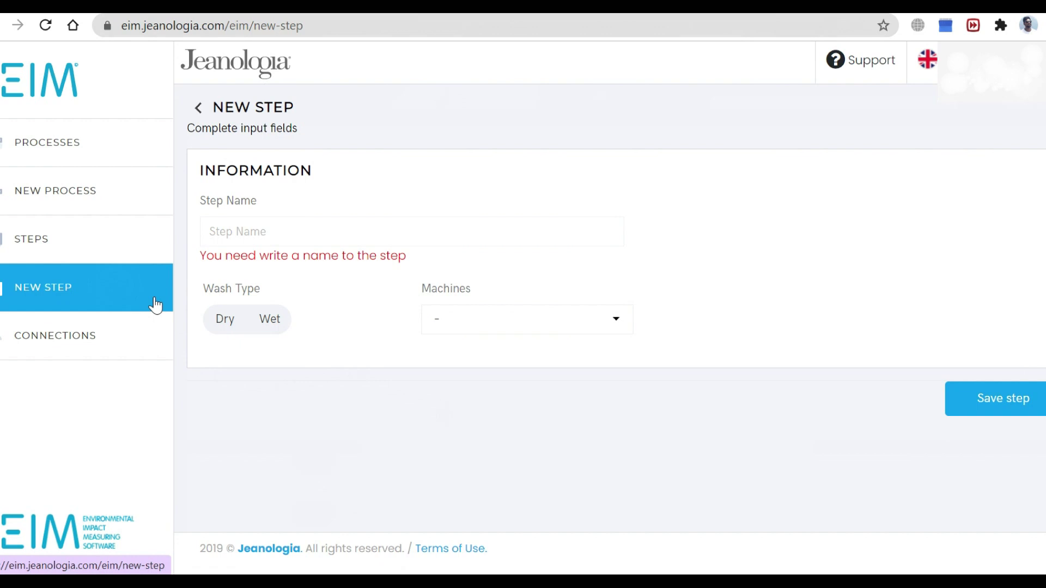
{"action": "left_click", "coordinate": [106, 245]}
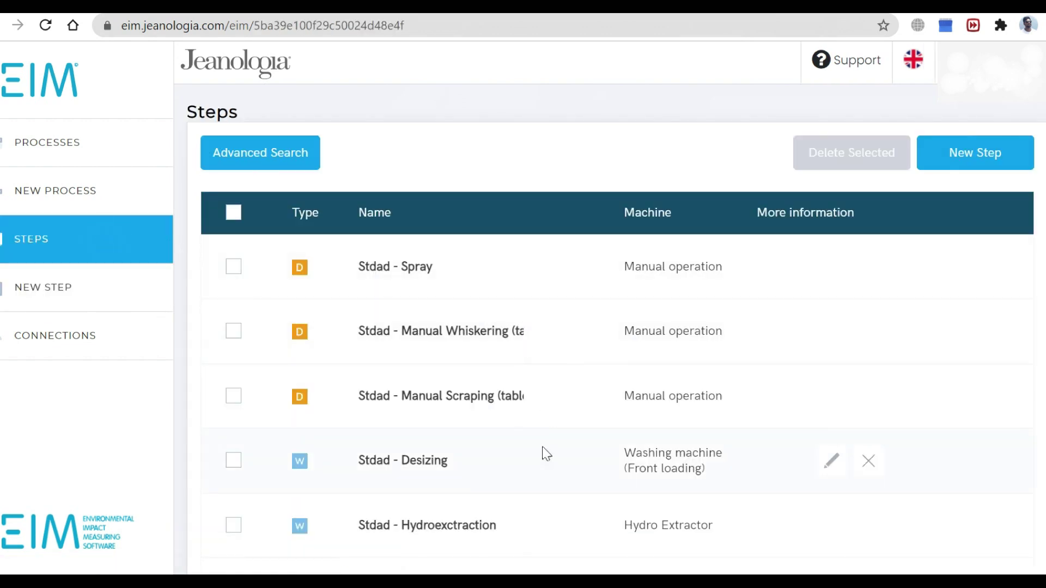
{"action": "left_click", "coordinate": [86, 200]}
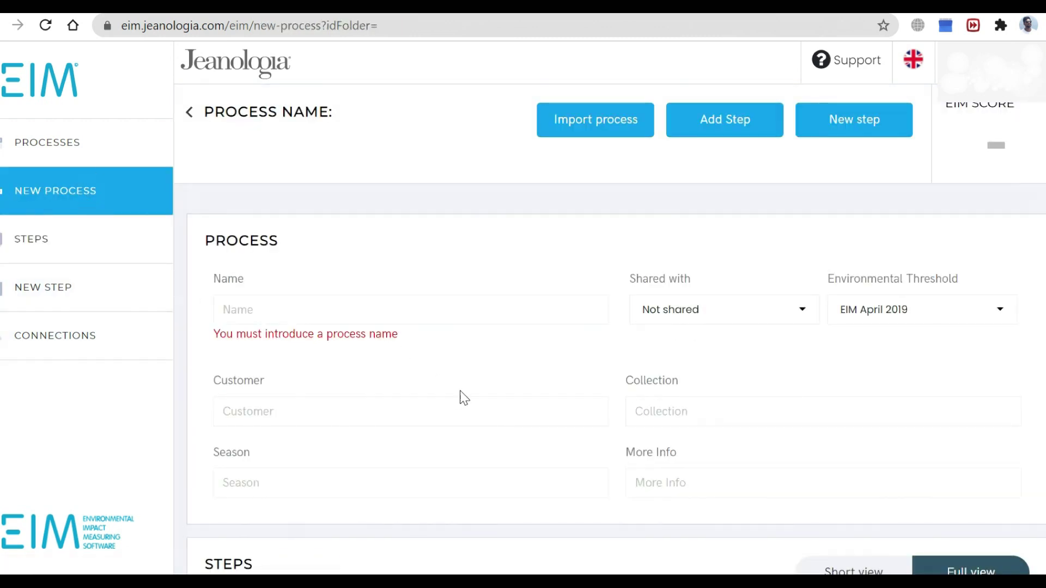
Open the Processes list and examine the existing processes and their EIM scores
{"action": "left_click", "coordinate": [97, 147]}
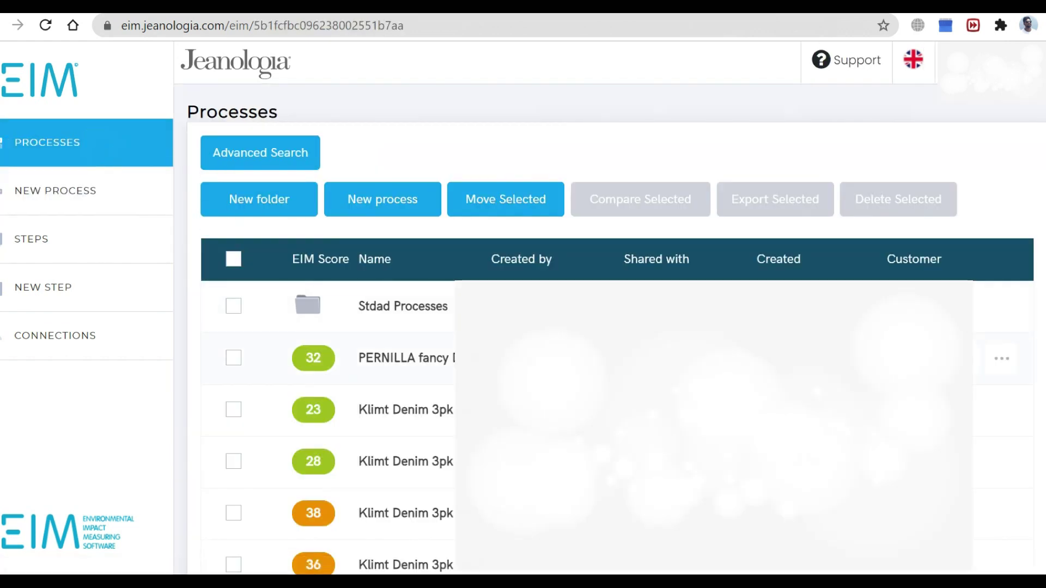
{"action": "scroll", "coordinate": [356, 325], "scroll_direction": "down", "scroll_amount": 5}
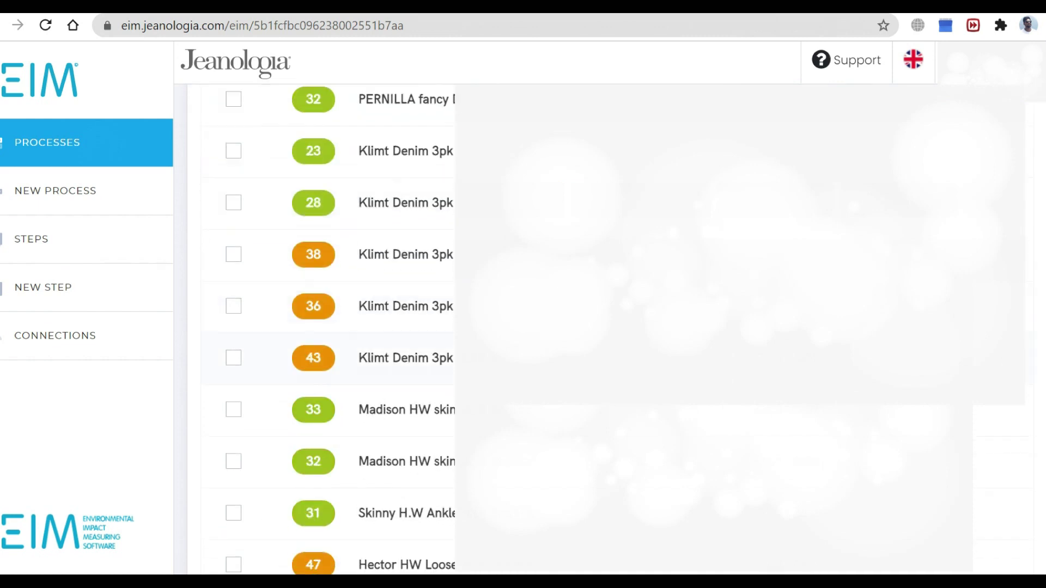
{"action": "scroll", "coordinate": [381, 229], "scroll_direction": "up", "scroll_amount": 3}
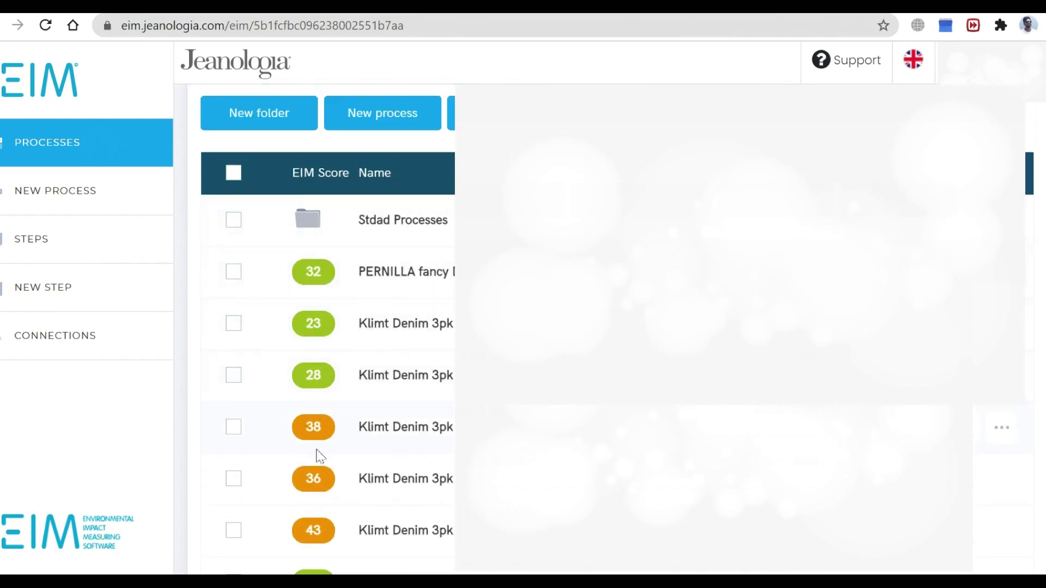
{"action": "scroll", "coordinate": [364, 336], "scroll_direction": "down", "scroll_amount": 1}
{"action": "scroll", "coordinate": [364, 335], "scroll_direction": "down", "scroll_amount": 1}
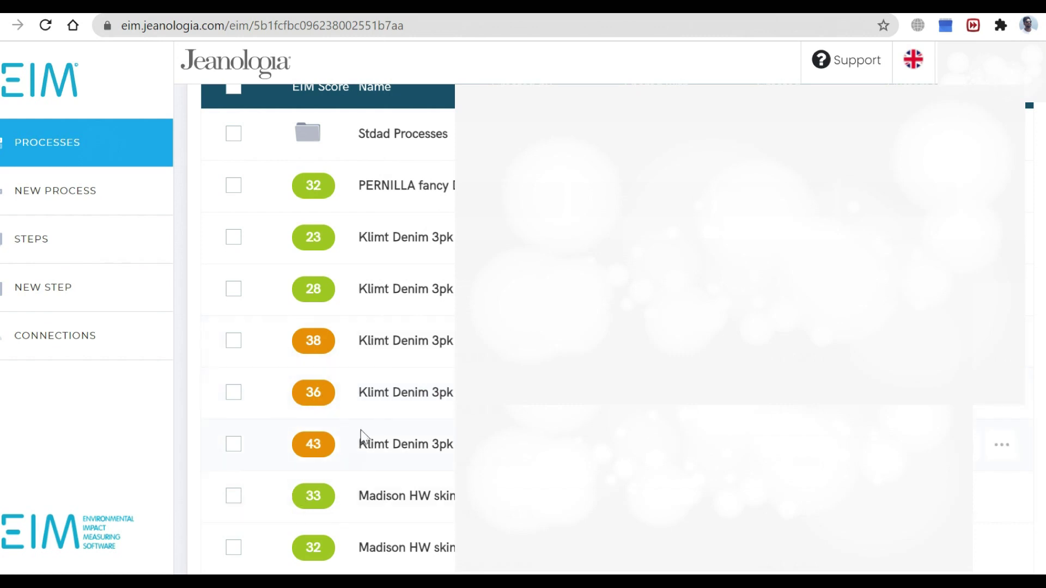
{"action": "scroll", "coordinate": [390, 400], "scroll_direction": "up", "scroll_amount": 3}
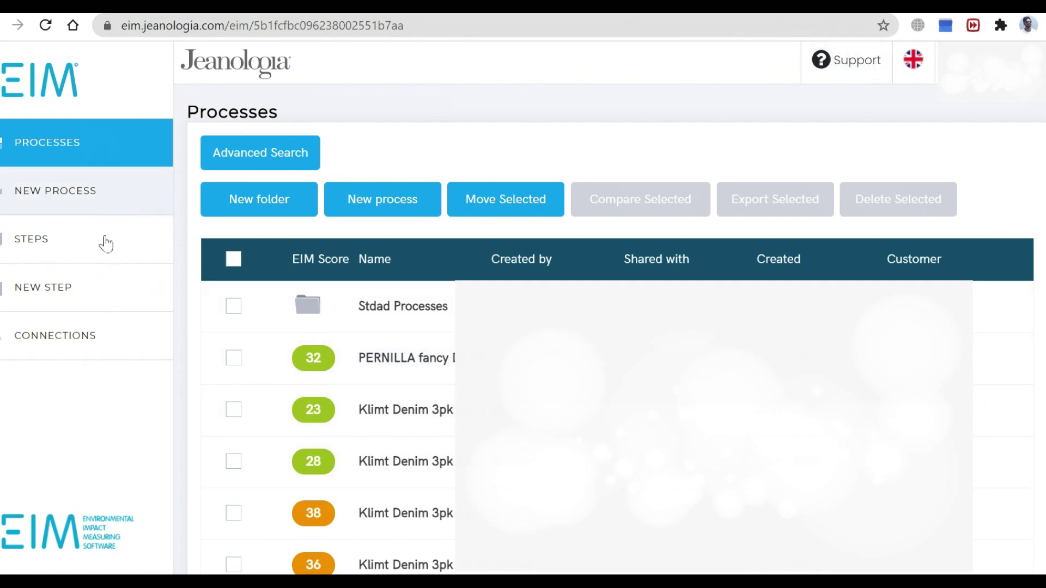
Start a new process and name it XYZ-MEDIUM WASH-S5
{"action": "left_click", "coordinate": [382, 207]}
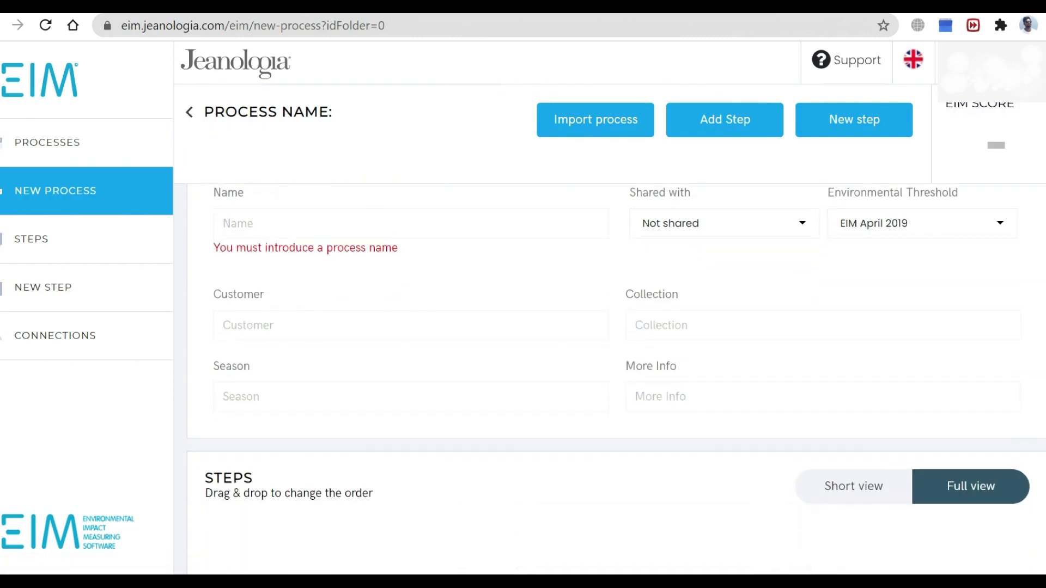
{"action": "left_click", "coordinate": [335, 318]}
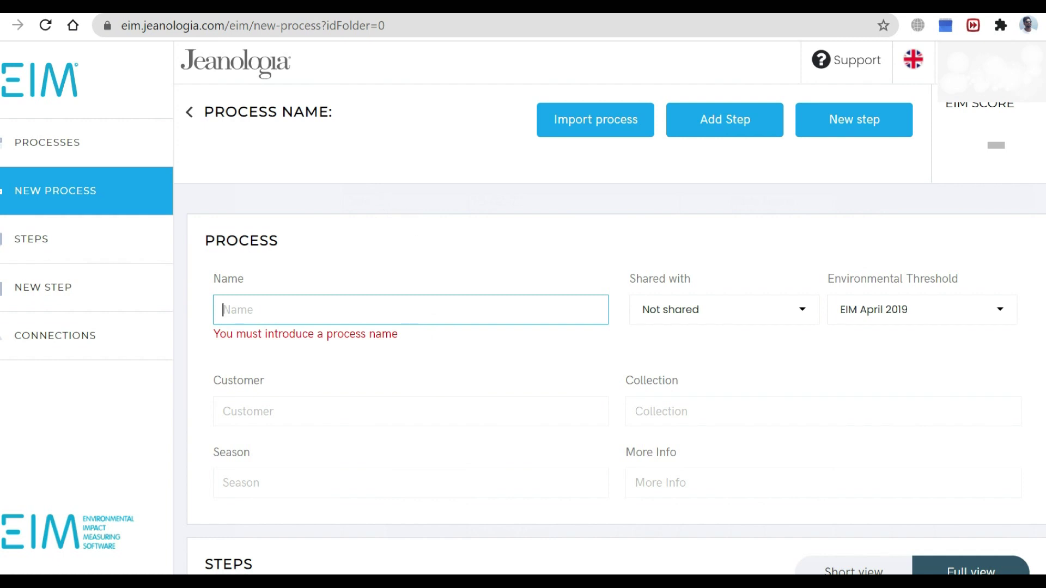
{"action": "type", "text": "x"}
{"action": "key", "text": "BackSpace"}
{"action": "type", "text": "X"}
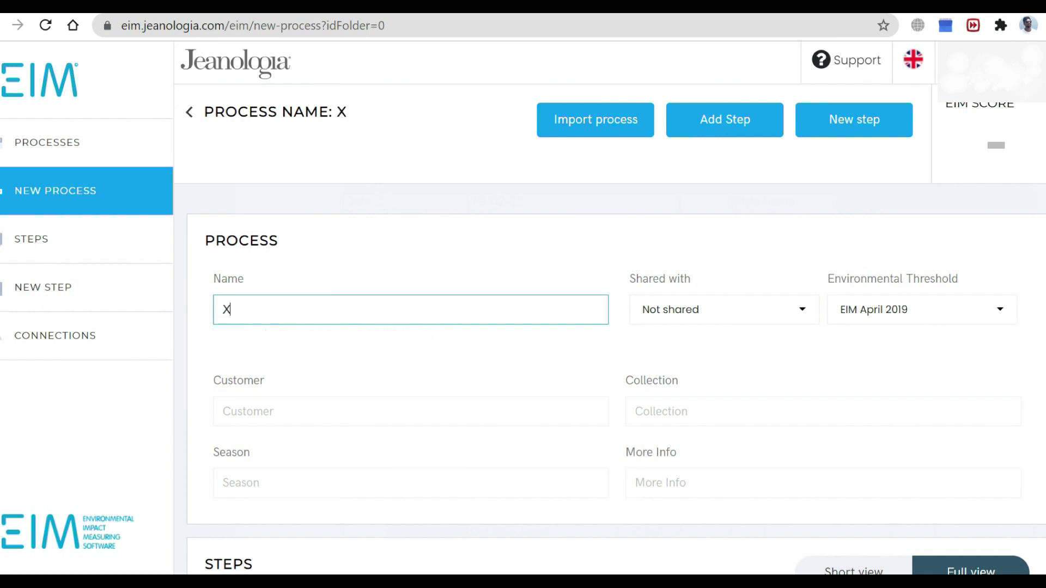
{"action": "type", "text": "YZ-MED"}
{"action": "type", "text": "I"}
{"action": "key", "text": "BackSpace"}
{"action": "type", "text": "E"}
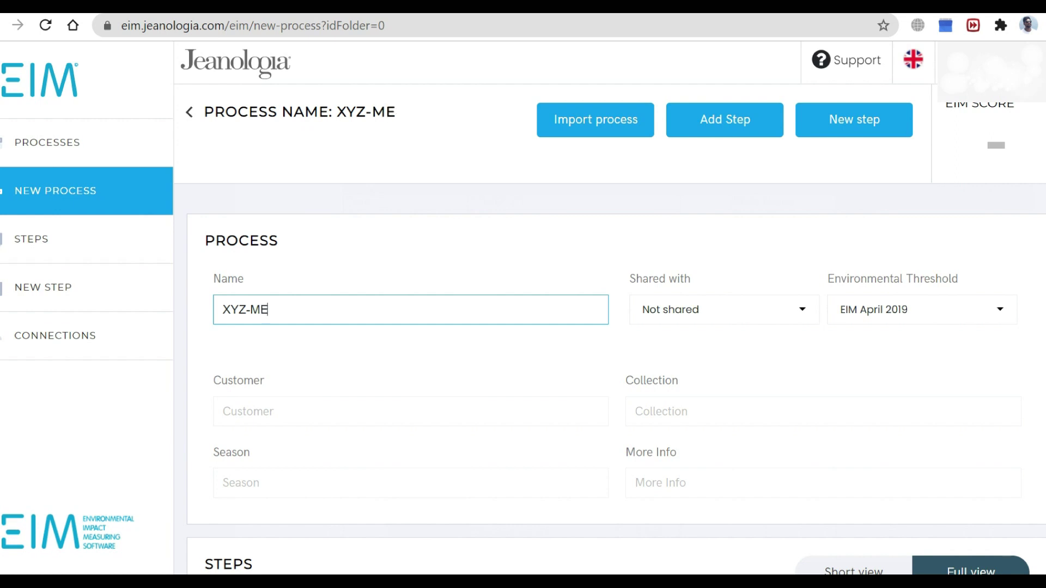
{"action": "type", "text": "DIUM WASH"}
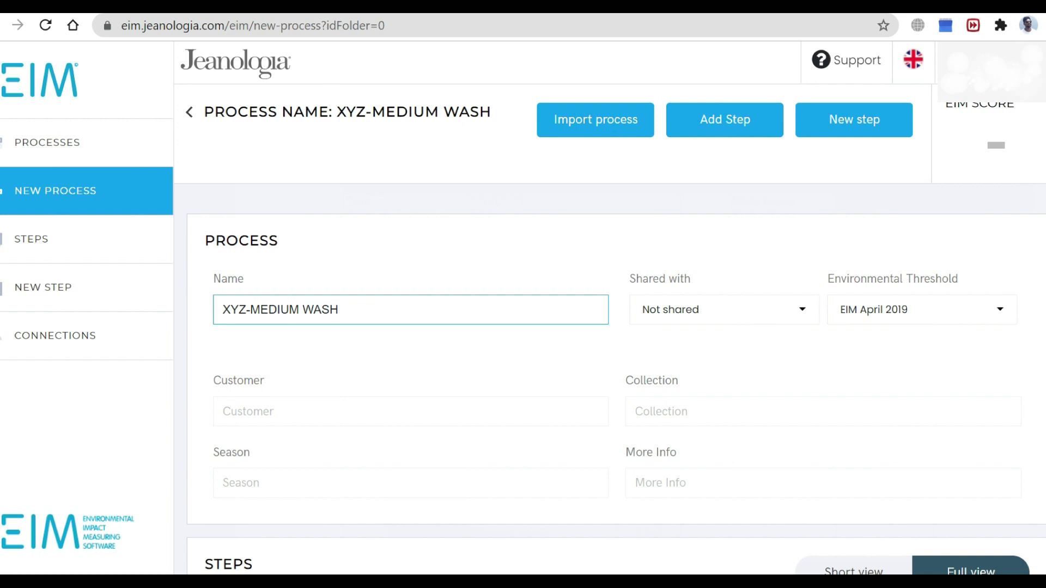
{"action": "type", "text": "-S5"}
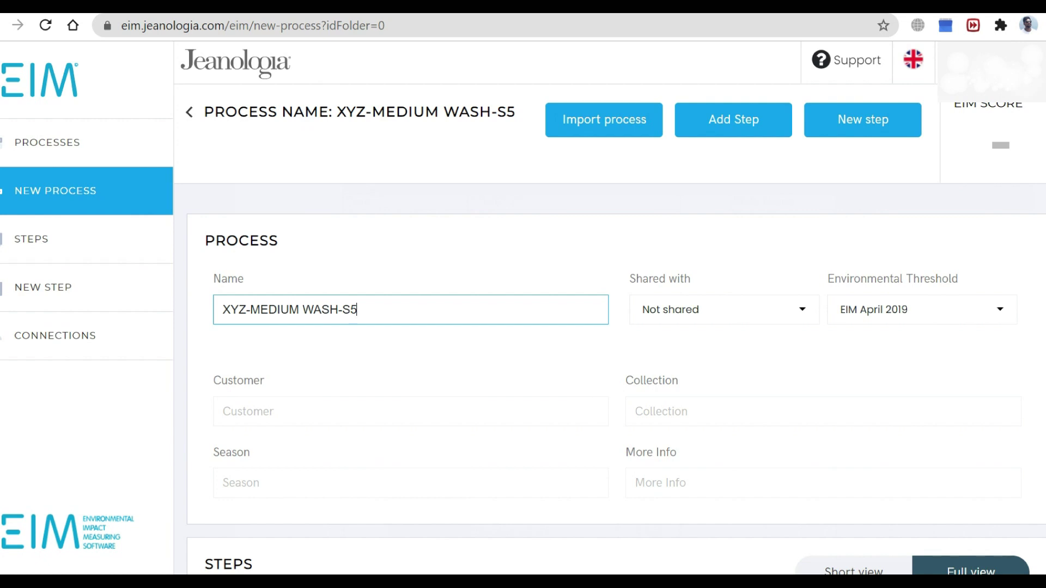
Look up the buyer in the wash recipe PDF and enter OVIZAT as the process's customer
{"action": "left_click", "coordinate": [367, 411]}
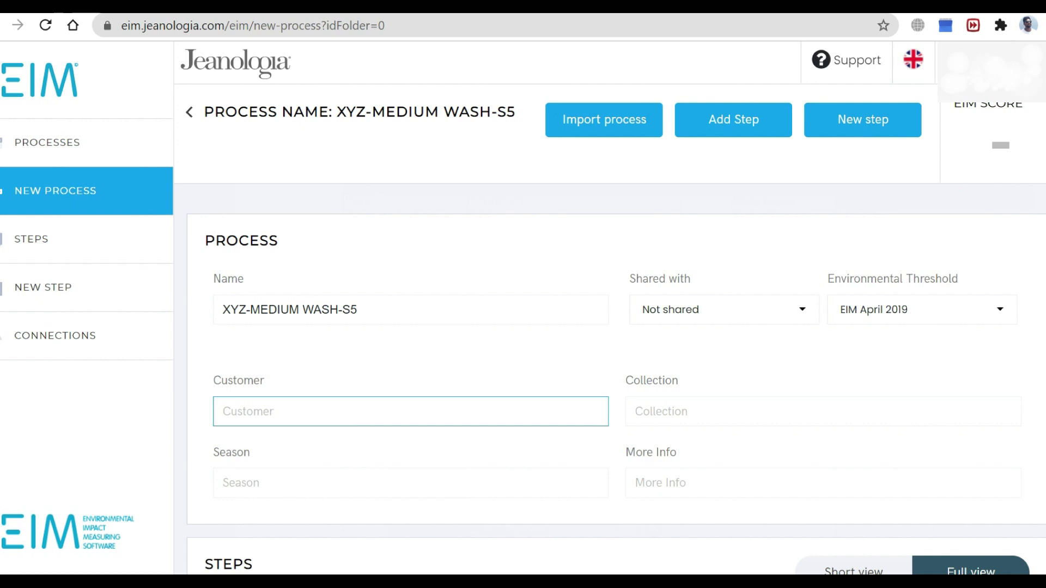
{"action": "key", "text": "ctrl+Tab"}
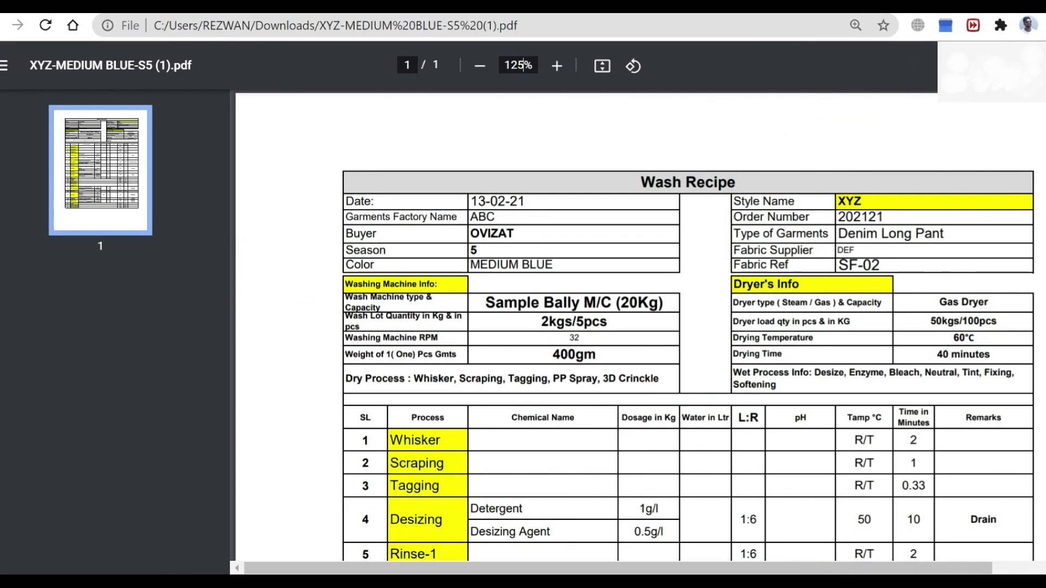
{"action": "key", "text": "ctrl+shift+Tab"}
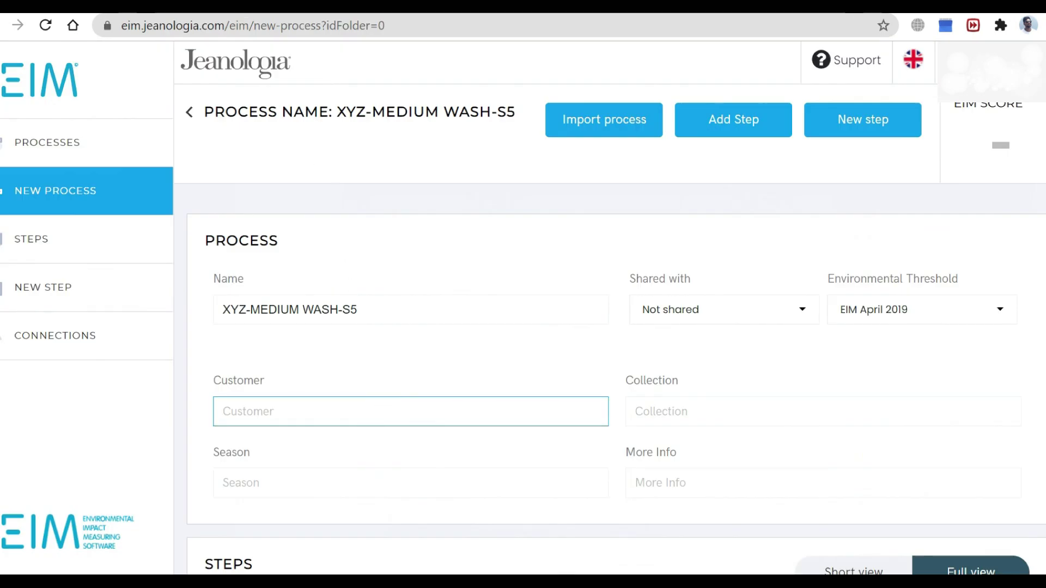
{"action": "type", "text": "OVIZAT"}
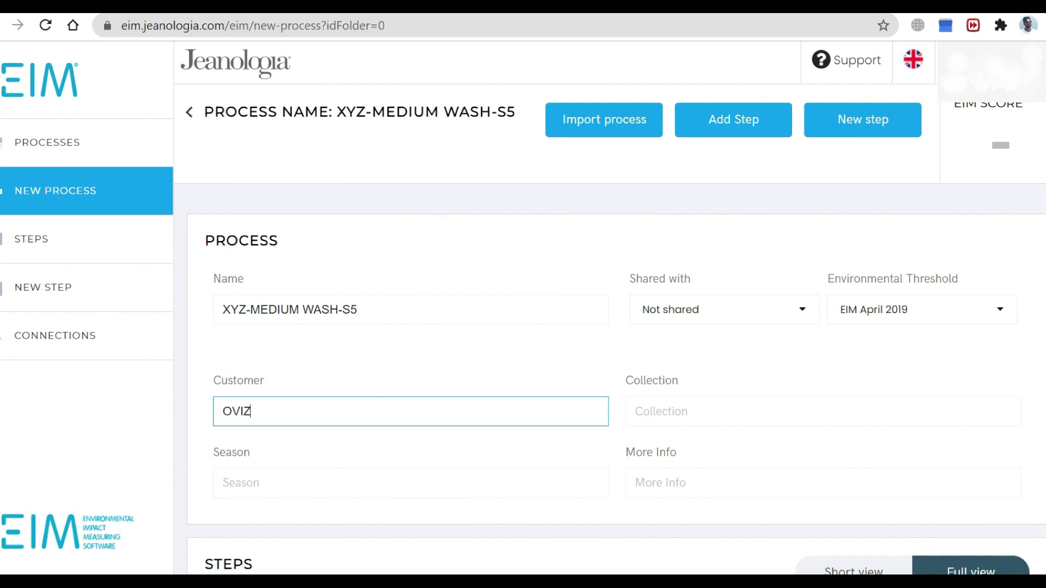
Fill in the process details with season 5, collection ABC and GREEN PRODUCT as more info
{"action": "left_click", "coordinate": [355, 483]}
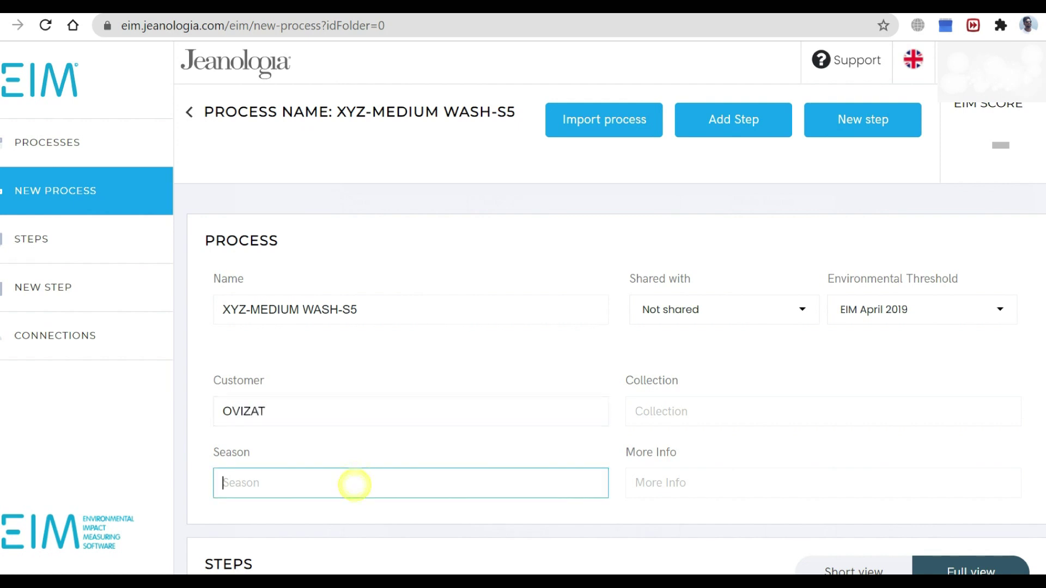
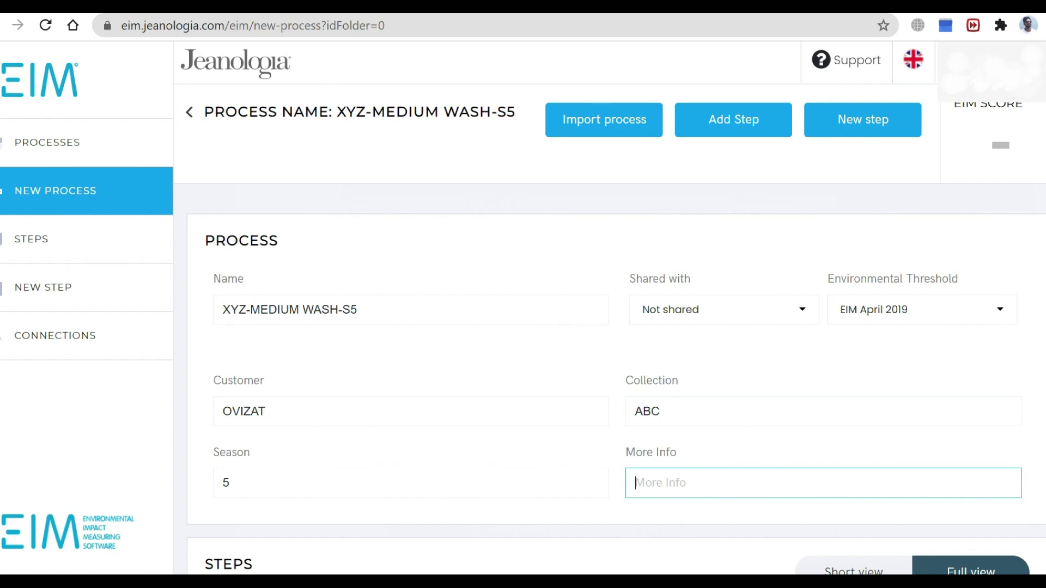
{"action": "type", "text": "GREEN PRODUCT"}
{"action": "scroll", "coordinate": [779, 456], "scroll_direction": "down", "scroll_amount": 2}
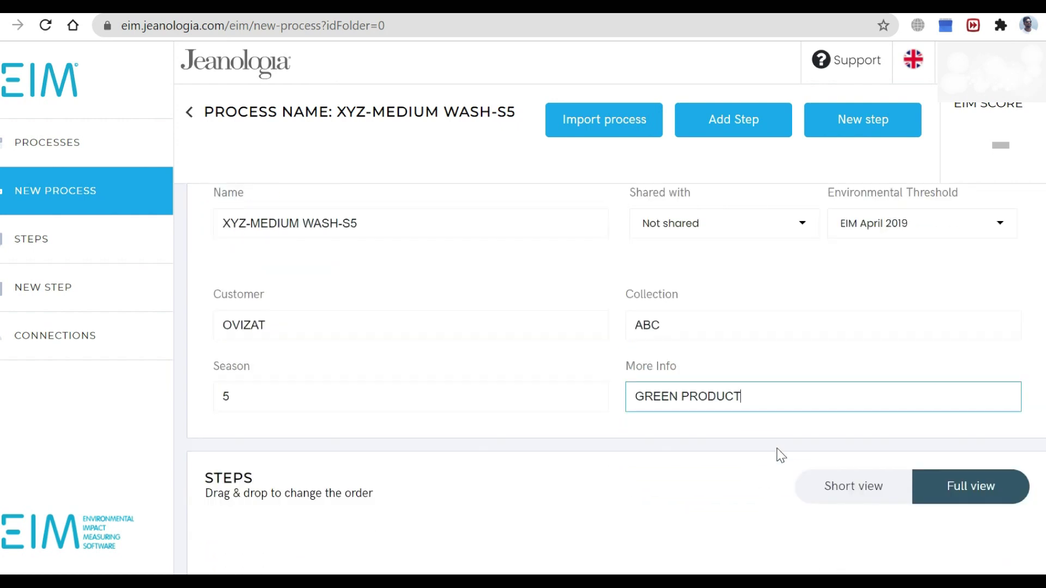
{"action": "scroll", "coordinate": [780, 454], "scroll_direction": "down", "scroll_amount": 2}
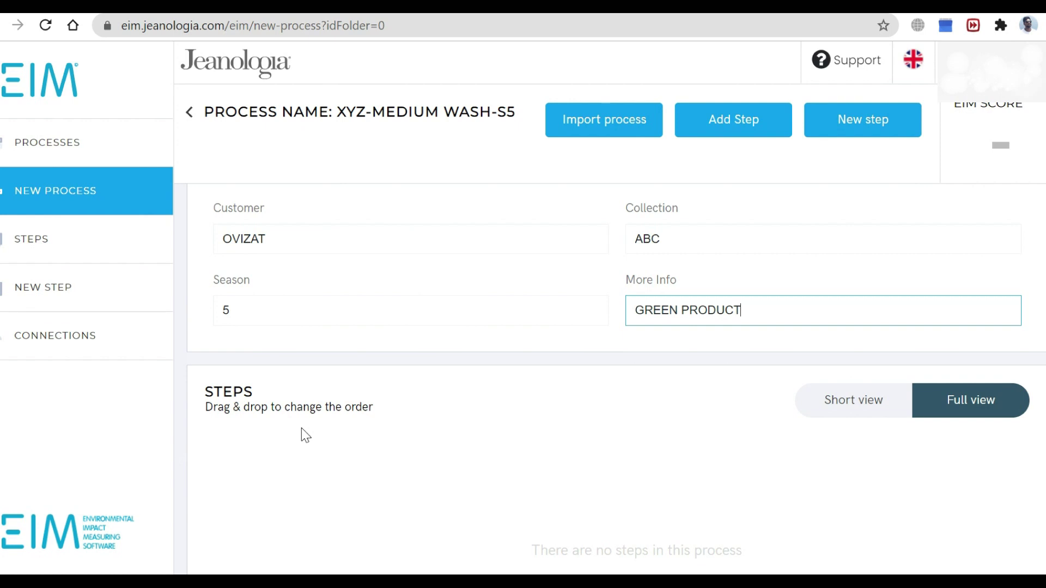
Check the process sequence in the wash recipe PDF and add the Stdad - Manual Whiskering (table) step to the process
{"action": "key", "text": "ctrl+Tab"}
{"action": "scroll", "coordinate": [769, 465], "scroll_direction": "down", "scroll_amount": 6}
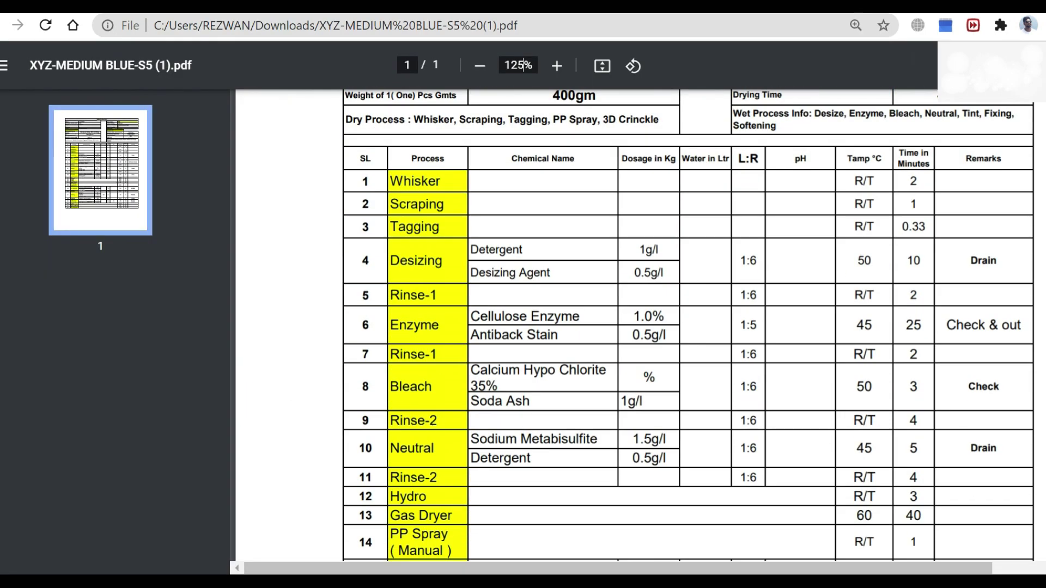
{"action": "scroll", "coordinate": [768, 466], "scroll_direction": "up", "scroll_amount": 6}
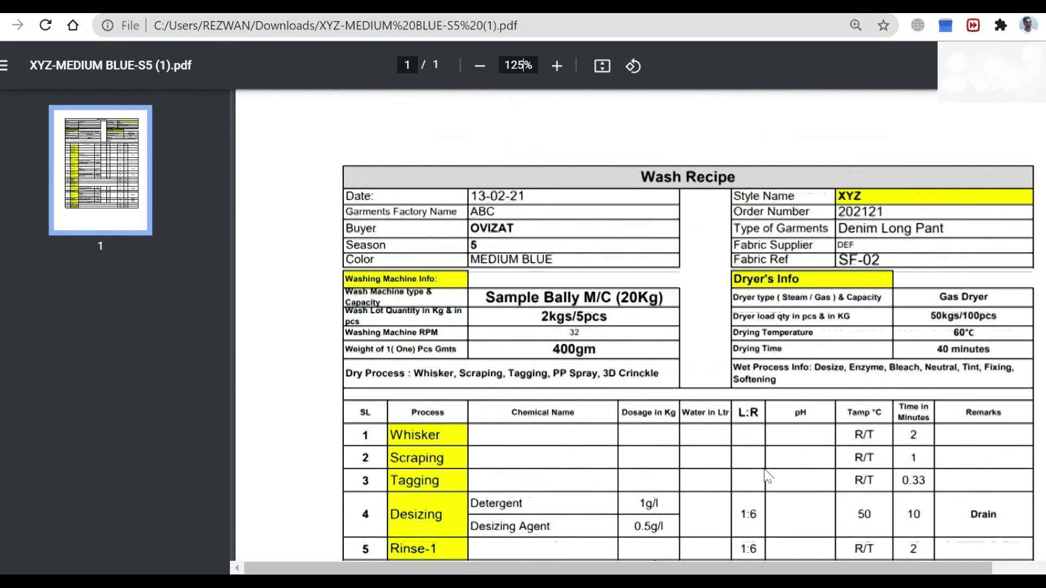
{"action": "key", "text": "ctrl+shift+Tab"}
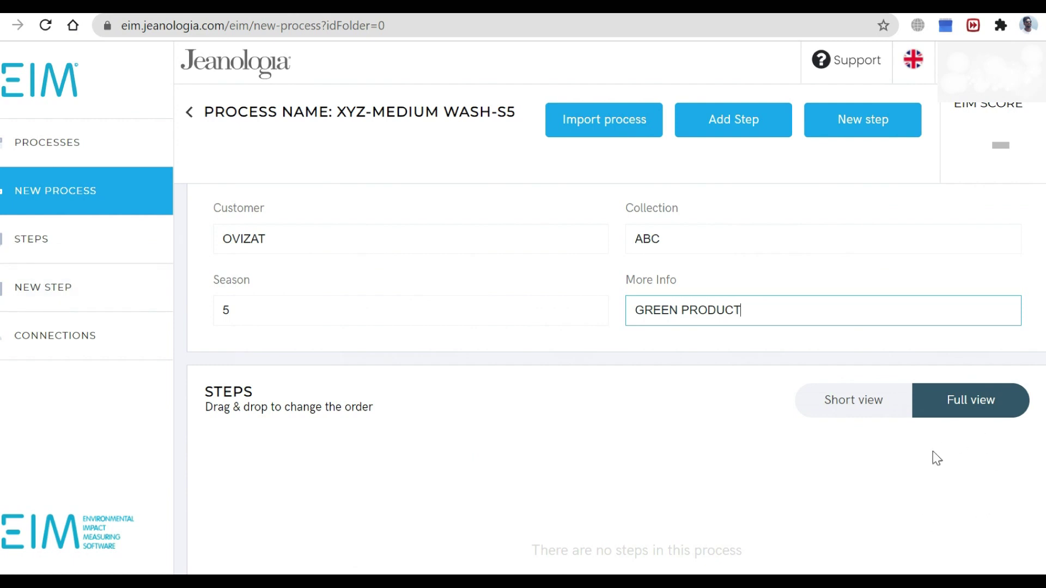
{"action": "scroll", "coordinate": [498, 442], "scroll_direction": "down", "scroll_amount": 3}
{"action": "scroll", "coordinate": [502, 439], "scroll_direction": "up", "scroll_amount": 3}
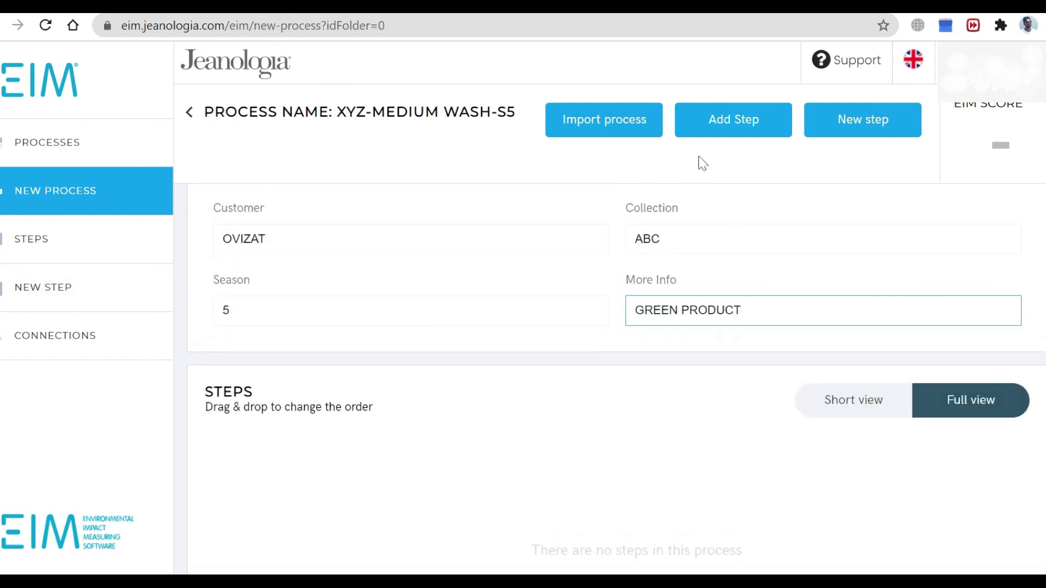
{"action": "left_click", "coordinate": [748, 122]}
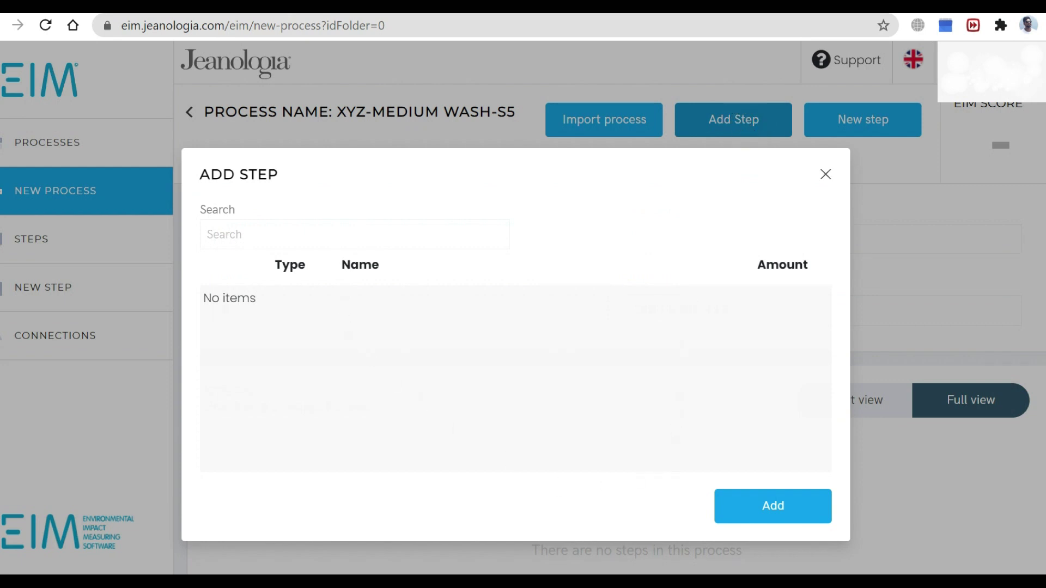
{"action": "left_click", "coordinate": [292, 233]}
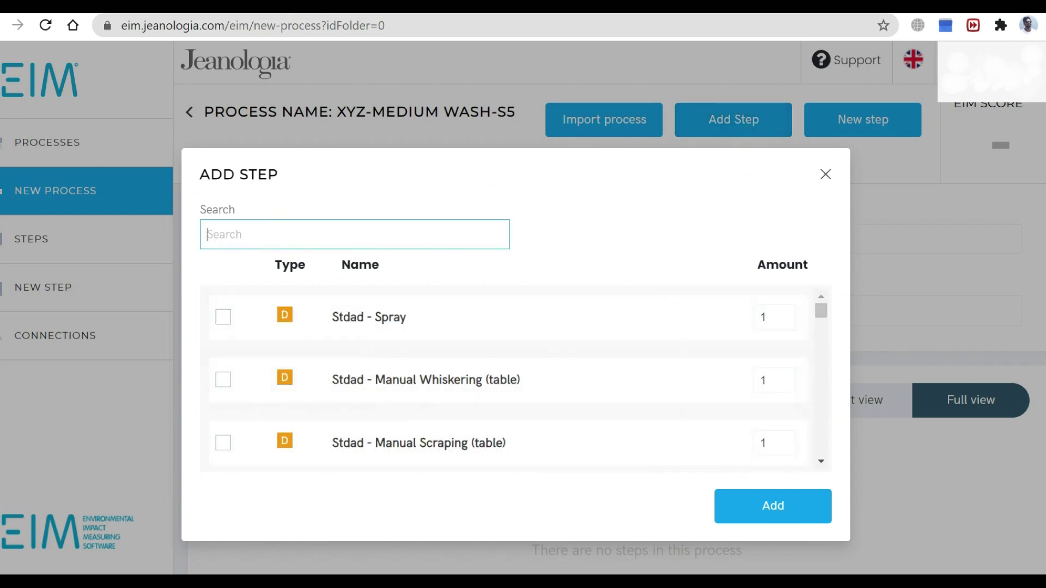
{"action": "type", "text": "WHISK"}
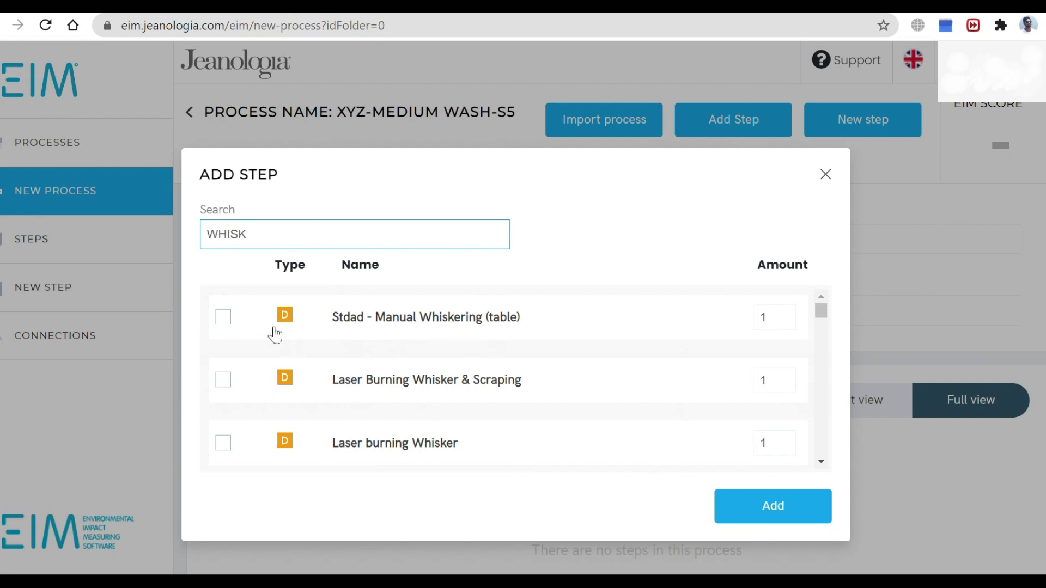
{"action": "left_click", "coordinate": [223, 319]}
{"action": "left_click", "coordinate": [761, 522]}
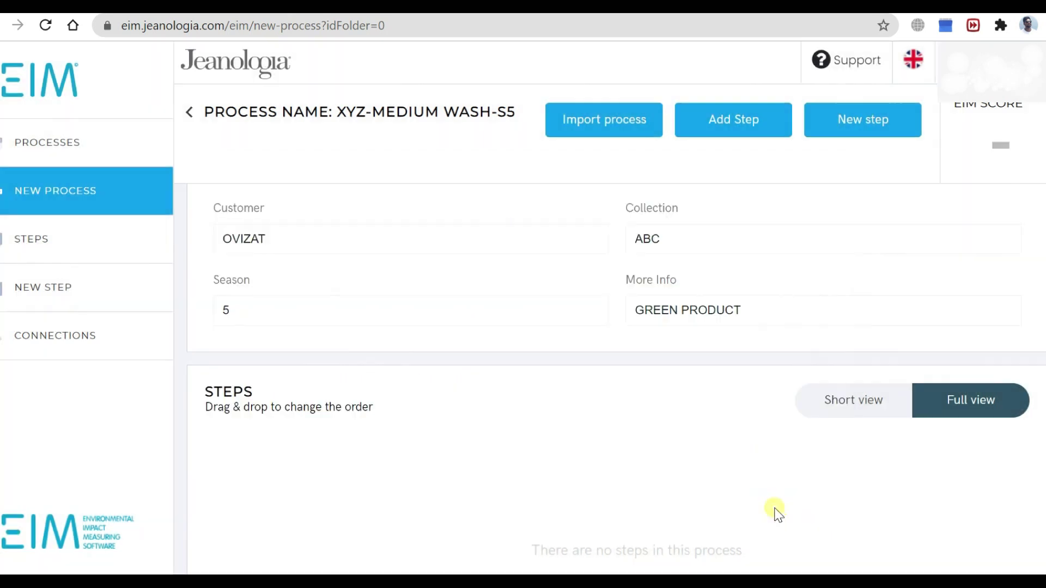
Examine the added whiskering step's card and its available edit, delete and clone options
{"action": "scroll", "coordinate": [458, 474], "scroll_direction": "down", "scroll_amount": 3}
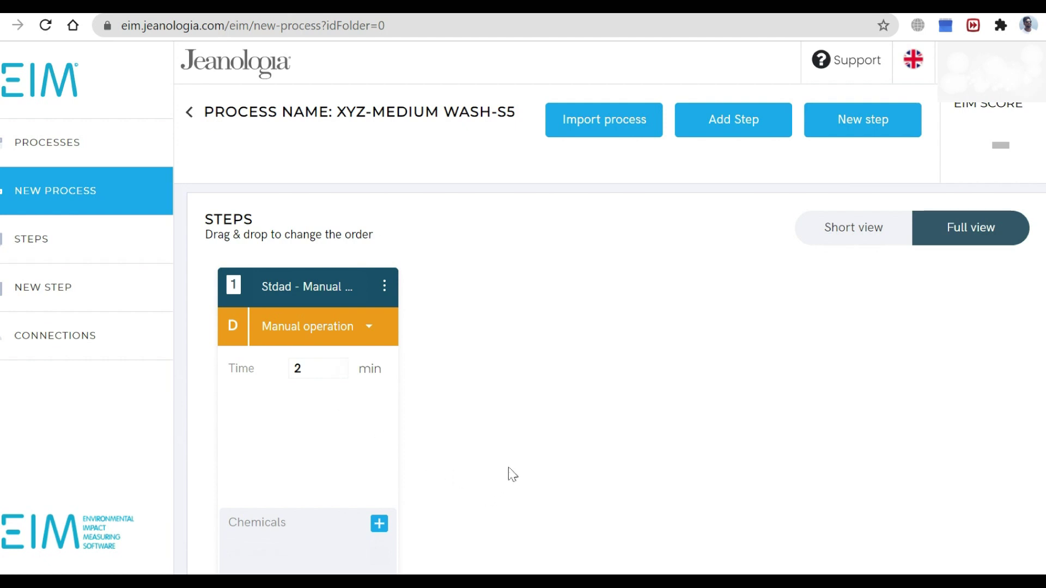
{"action": "scroll", "coordinate": [324, 370], "scroll_direction": "down", "scroll_amount": 1}
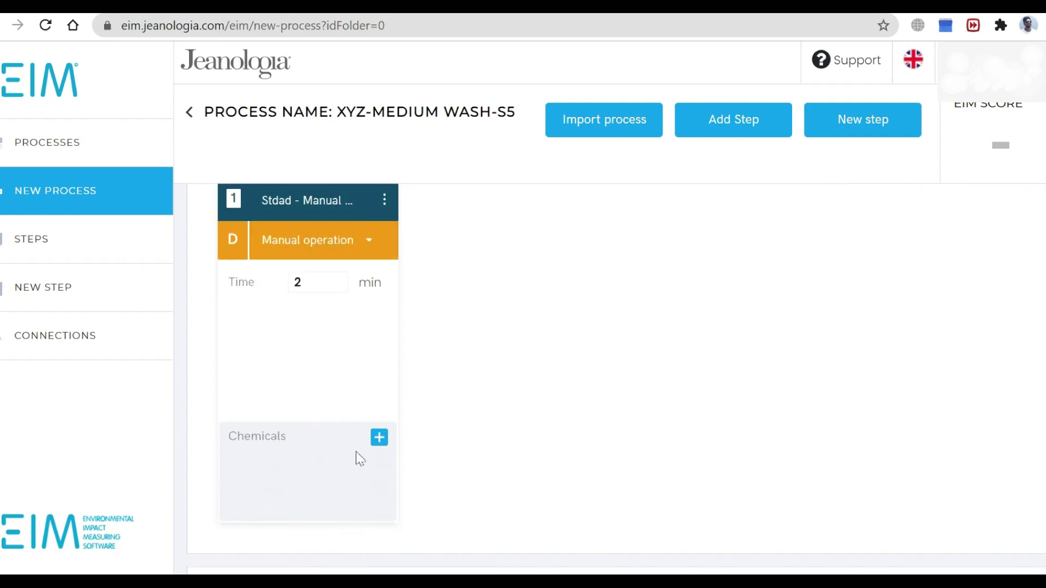
{"action": "left_click", "coordinate": [385, 201]}
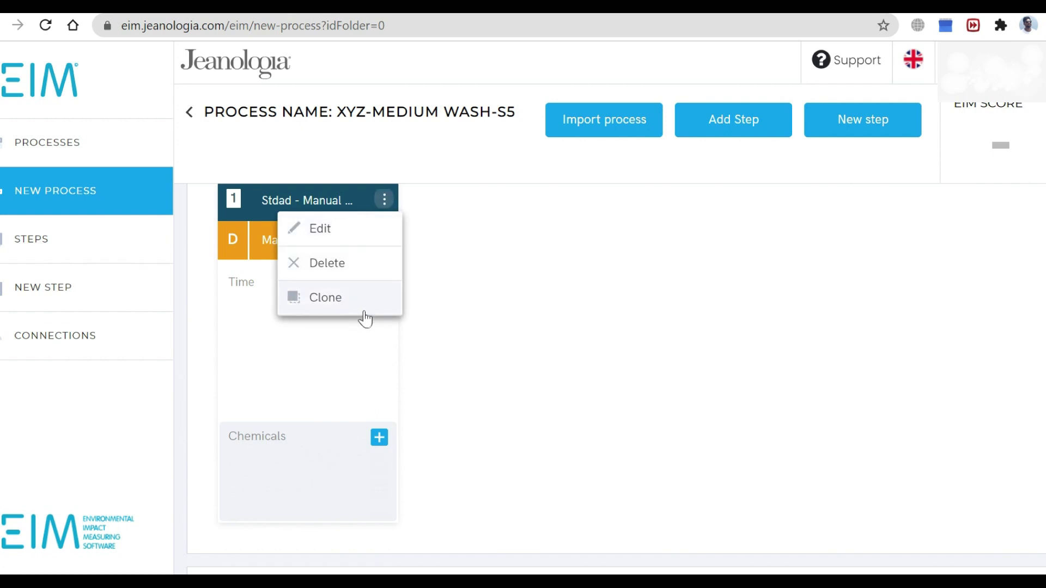
{"action": "left_click", "coordinate": [608, 470]}
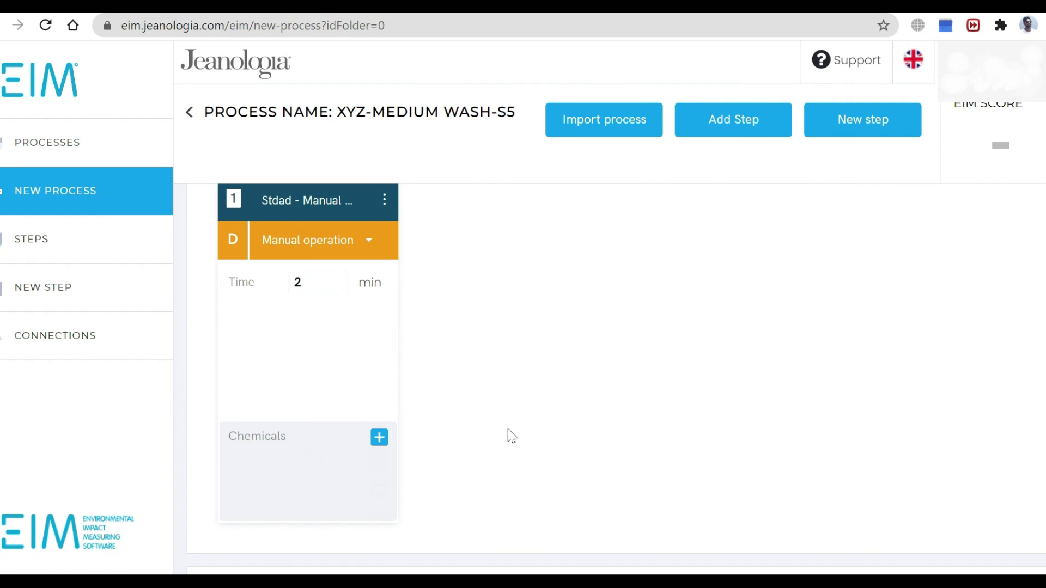
Add the Stdad - Manual Scraping (table) step to the process and set its time to 1 min
{"action": "left_click", "coordinate": [744, 133]}
{"action": "left_click", "coordinate": [432, 225]}
{"action": "type", "text": "SCRA"}
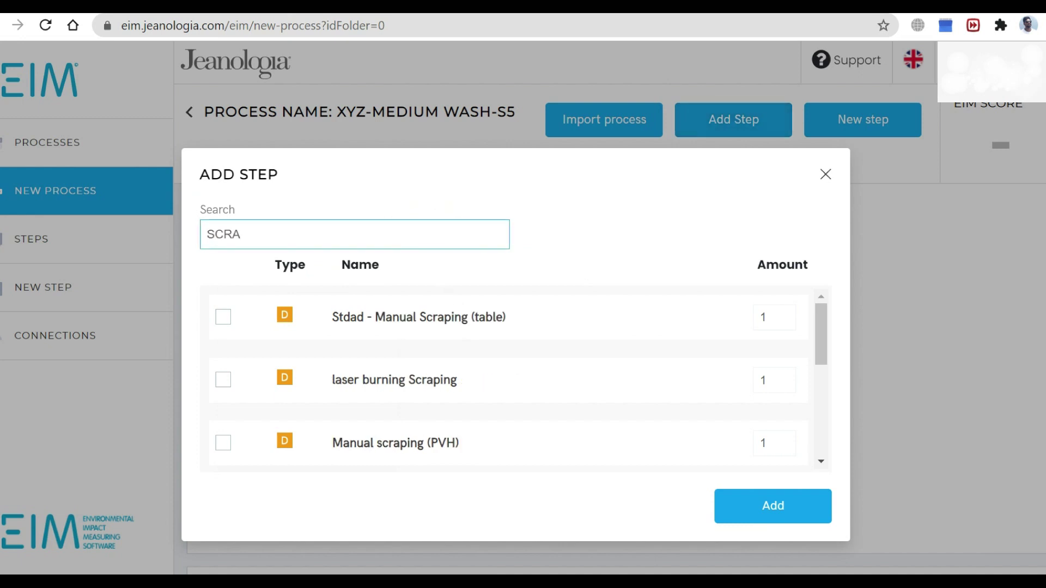
{"action": "left_click", "coordinate": [223, 318]}
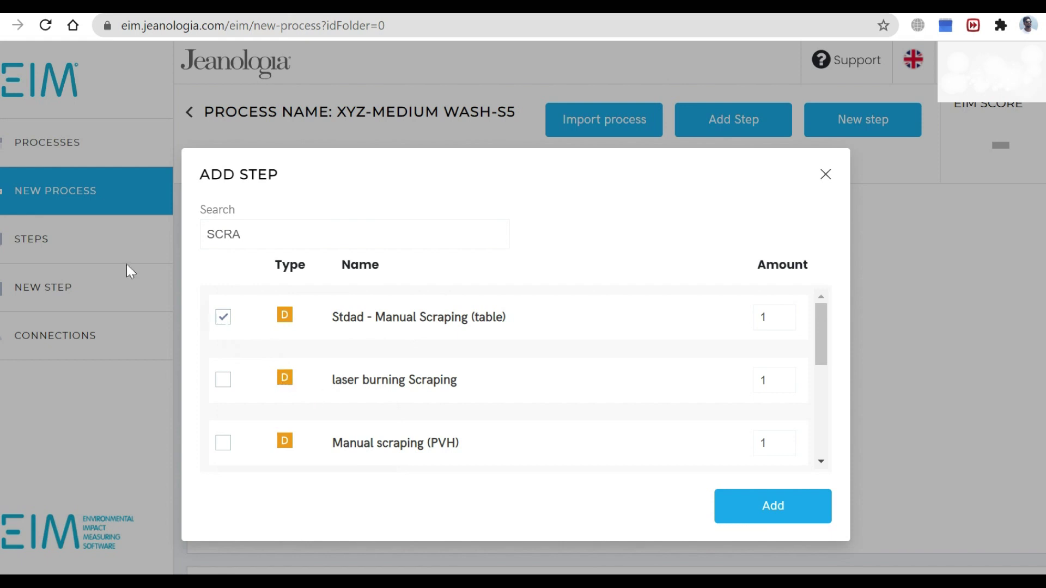
{"action": "left_click", "coordinate": [752, 491]}
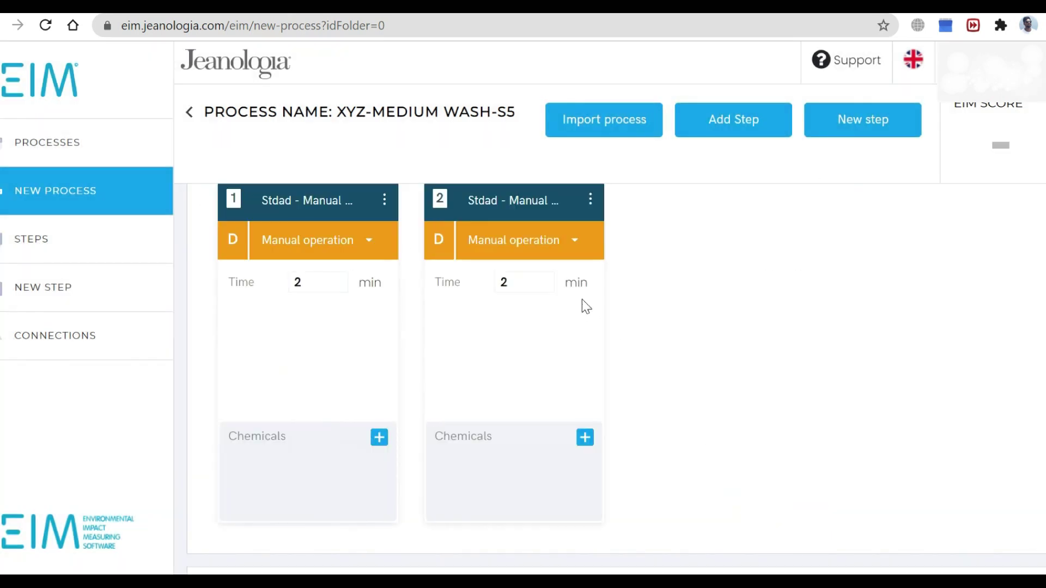
{"action": "double_click", "coordinate": [523, 283]}
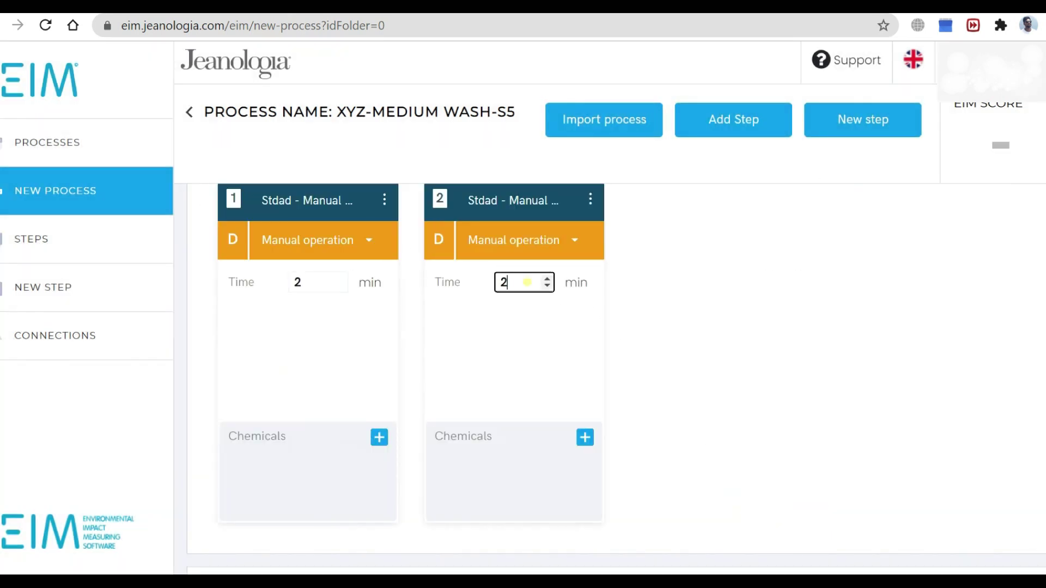
{"action": "key", "text": "BackSpace"}
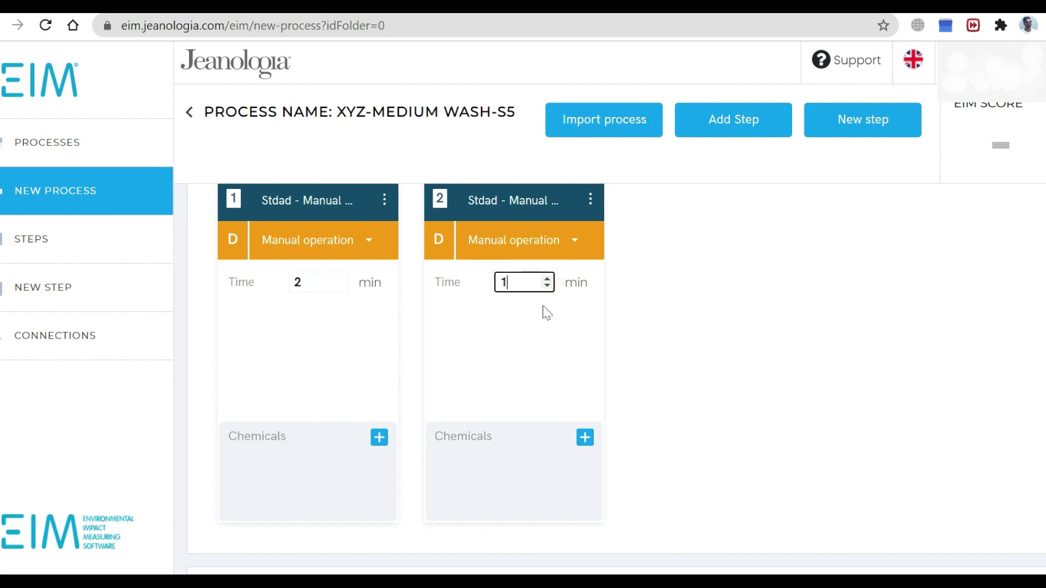
Add a Tagging step after the scraping step and set its time to 1 min
{"action": "left_click", "coordinate": [747, 135]}
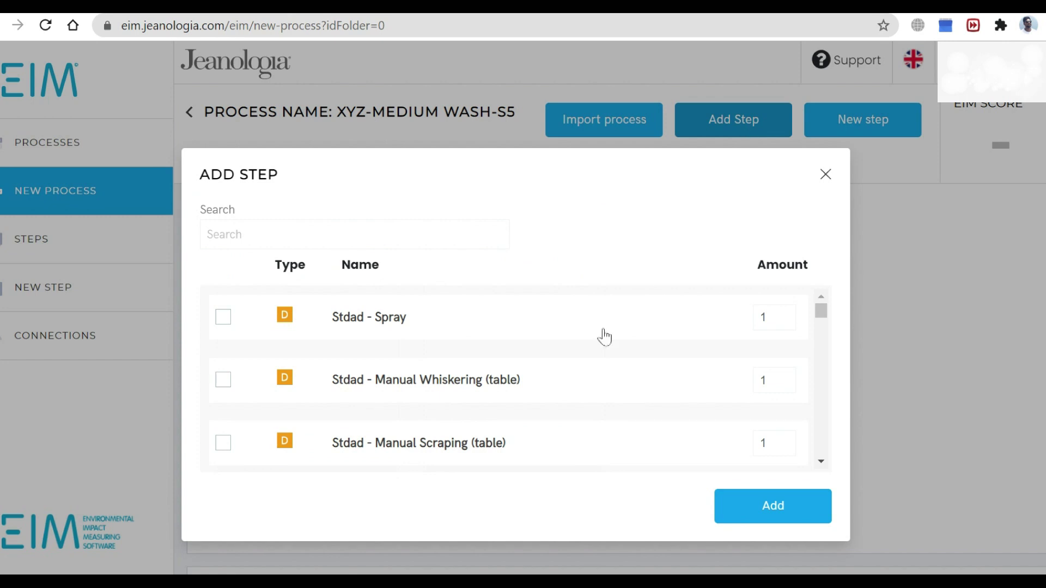
{"action": "left_click", "coordinate": [435, 234]}
{"action": "type", "text": "TAGG"}
{"action": "scroll", "coordinate": [498, 413], "scroll_direction": "down", "scroll_amount": 5}
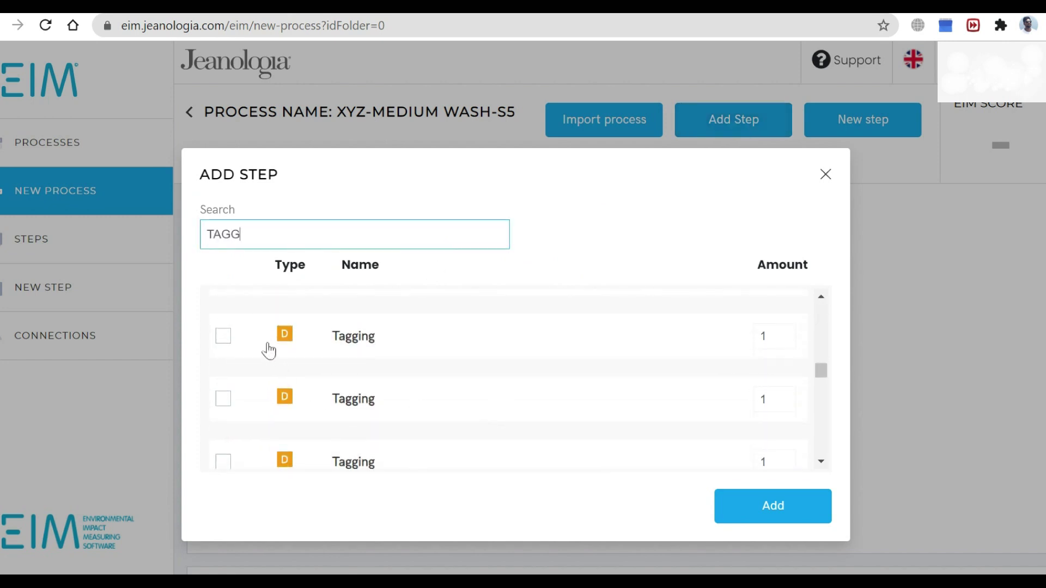
{"action": "scroll", "coordinate": [284, 436], "scroll_direction": "down", "scroll_amount": 2}
{"action": "scroll", "coordinate": [285, 459], "scroll_direction": "up", "scroll_amount": 2}
{"action": "left_click", "coordinate": [224, 349]}
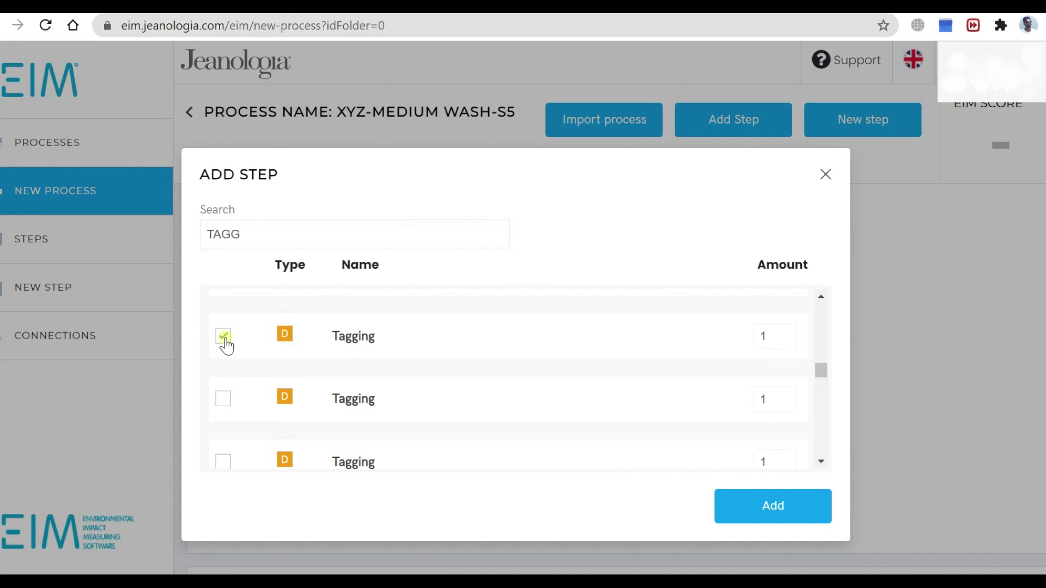
{"action": "left_click", "coordinate": [790, 520]}
{"action": "left_click", "coordinate": [728, 282]}
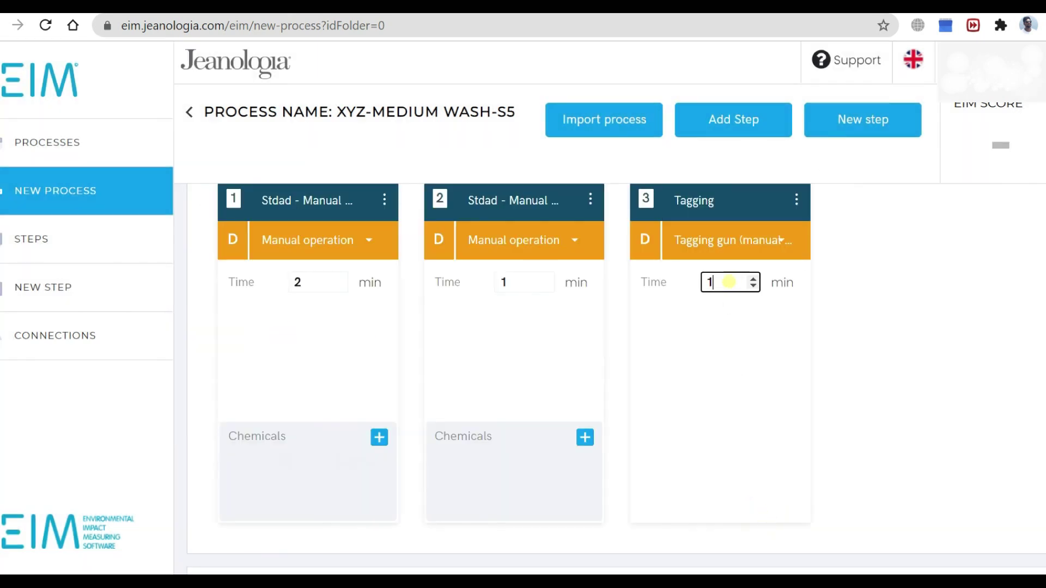
{"action": "key", "text": "BackSpace"}
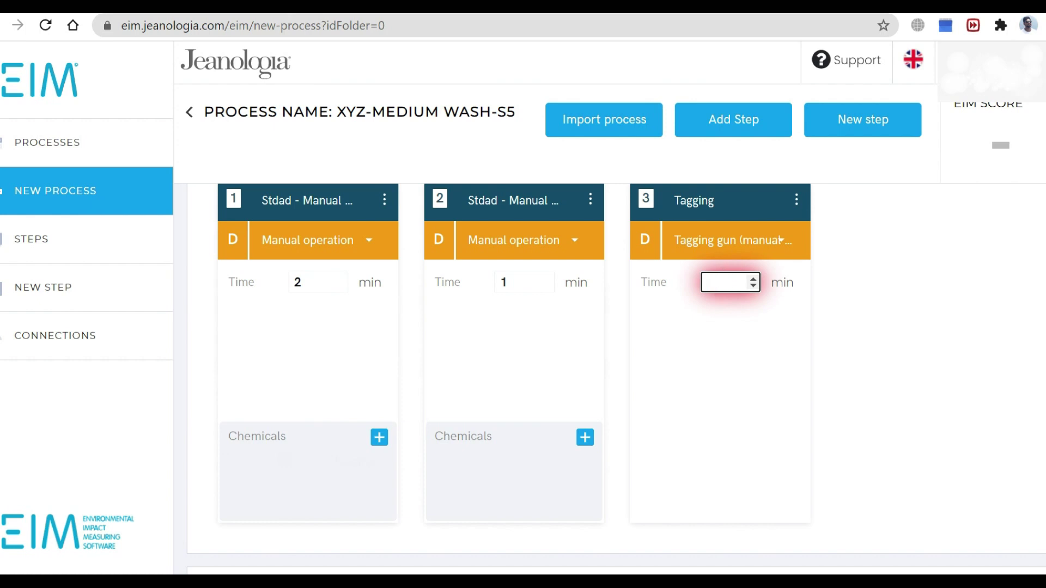
{"action": "type", "text": "1"}
{"action": "left_click", "coordinate": [917, 377]}
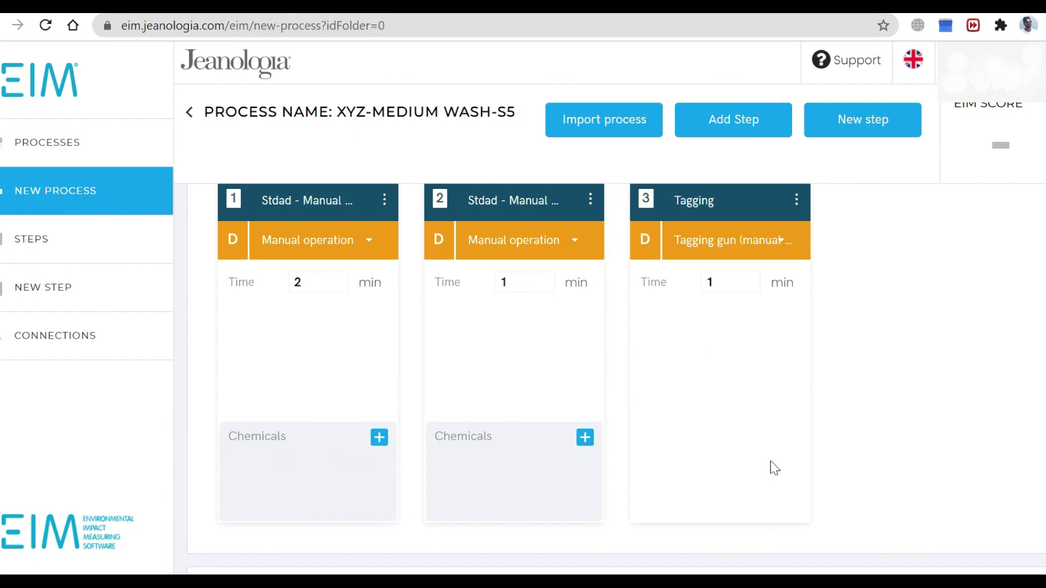
Add the Stdad - Desizing wet step to the process after the Tagging step
{"action": "left_click", "coordinate": [749, 123]}
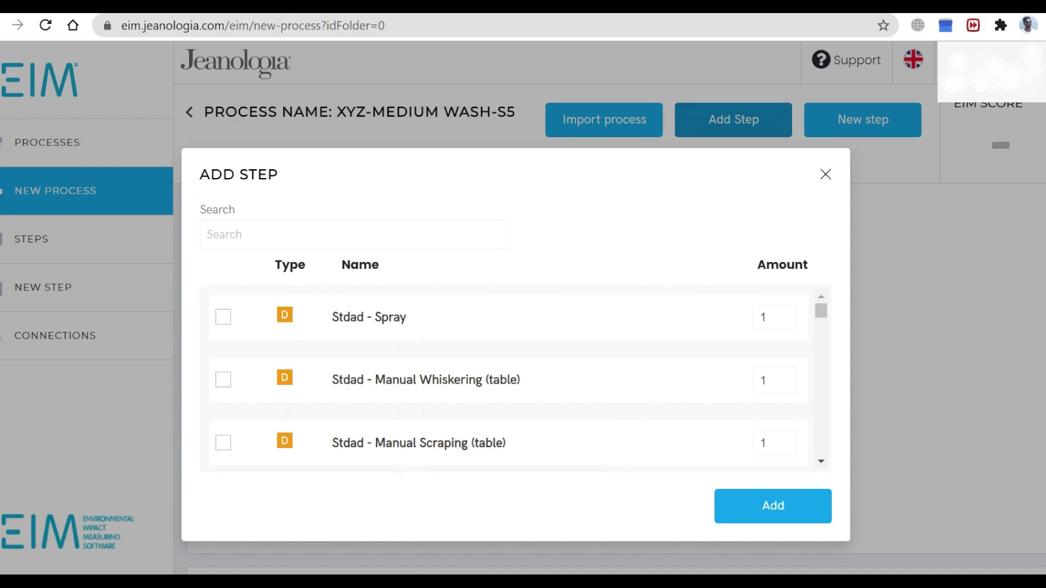
{"action": "left_click", "coordinate": [338, 228]}
{"action": "type", "text": "DES"}
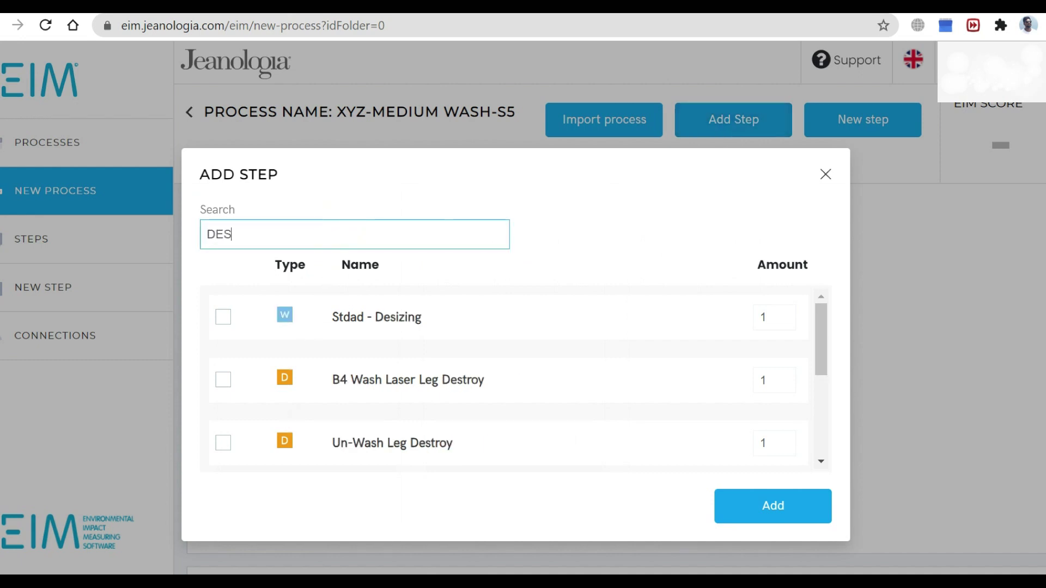
{"action": "type", "text": "I"}
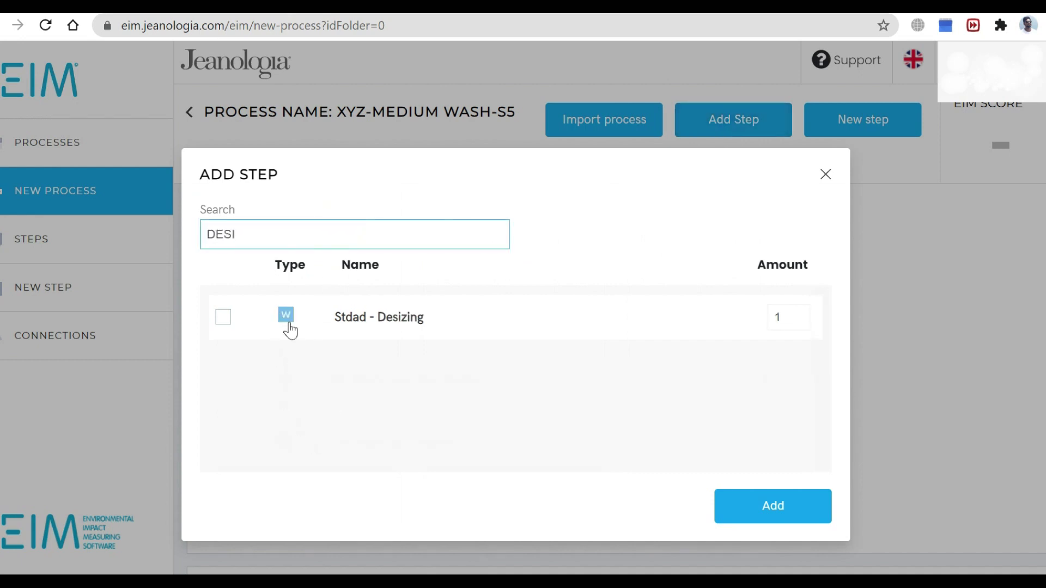
{"action": "left_click", "coordinate": [222, 319]}
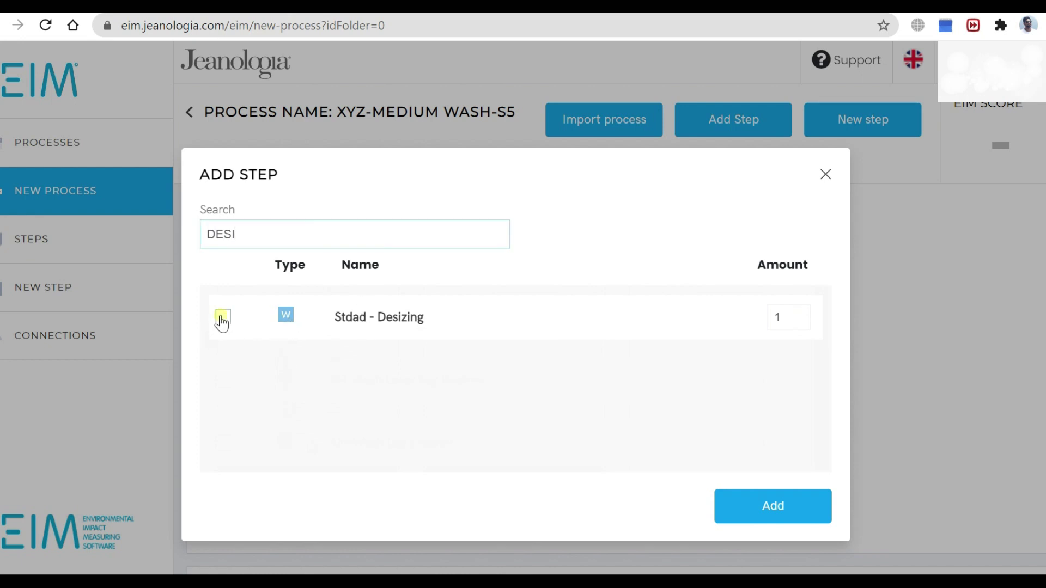
{"action": "left_click", "coordinate": [801, 512]}
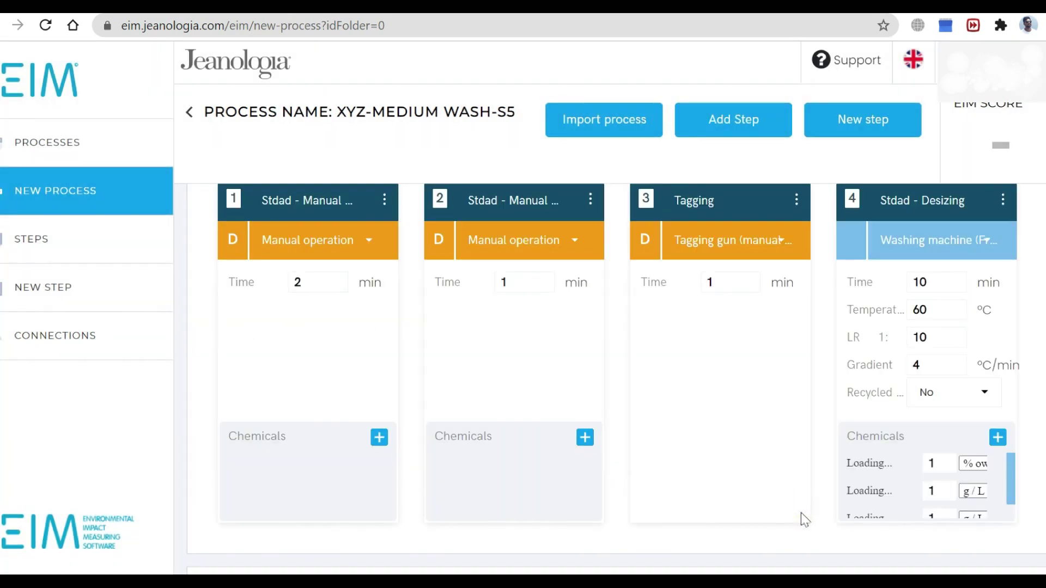
{"action": "scroll", "coordinate": [992, 321], "scroll_direction": "down", "scroll_amount": 1}
{"action": "scroll", "coordinate": [992, 322], "scroll_direction": "up", "scroll_amount": 1}
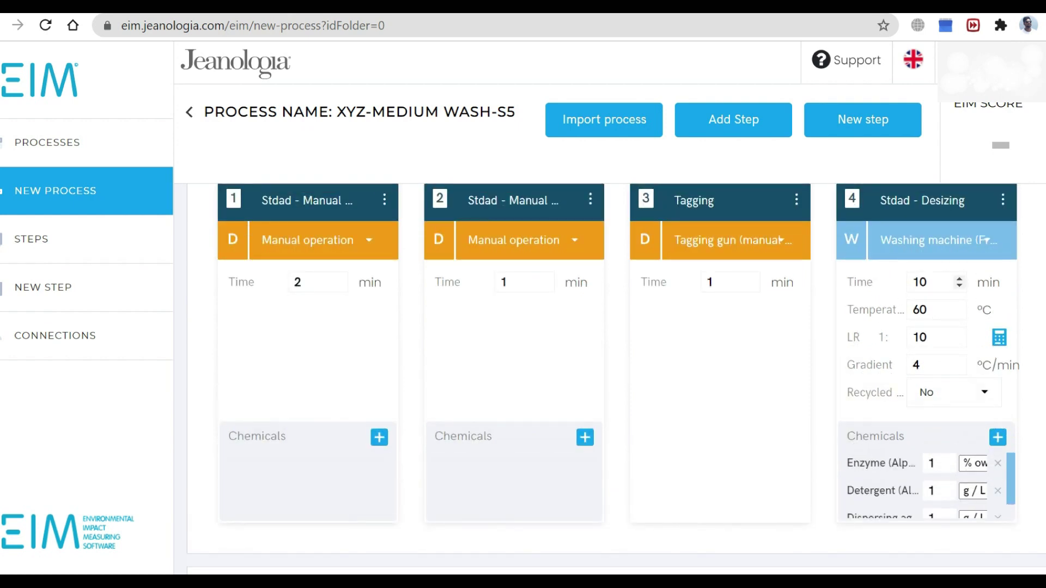
Examine the list of machines available for the Desizing step, leaving the assigned washing machine selected
{"action": "left_click", "coordinate": [991, 250]}
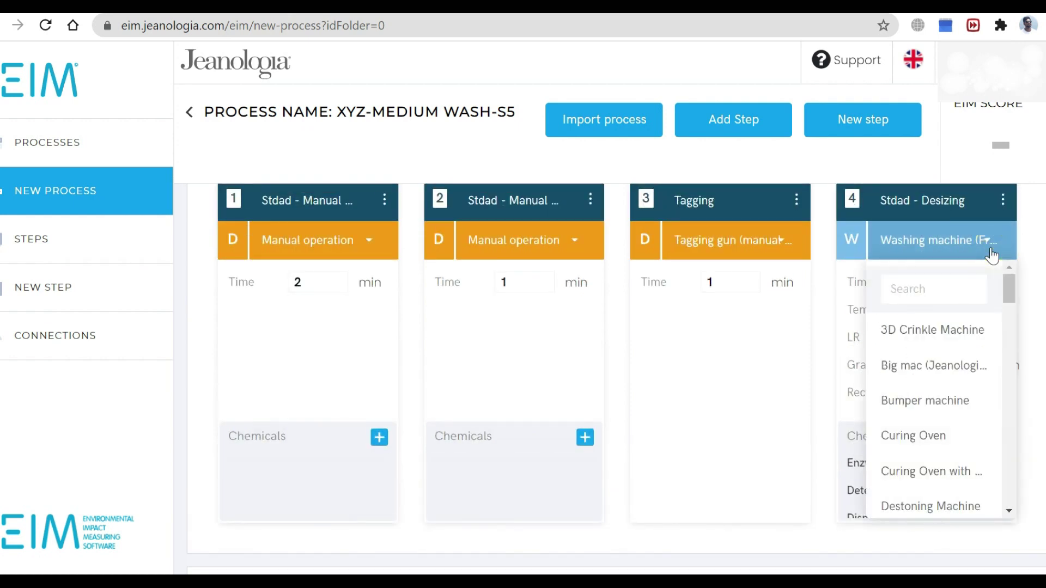
{"action": "scroll", "coordinate": [960, 411], "scroll_direction": "down", "scroll_amount": 8}
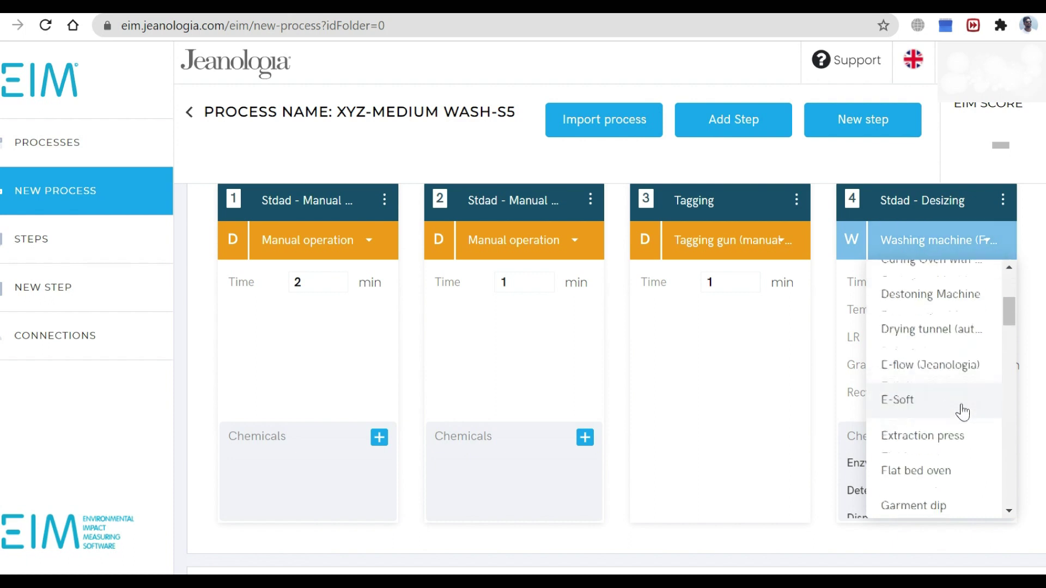
{"action": "scroll", "coordinate": [963, 476], "scroll_direction": "down", "scroll_amount": 15}
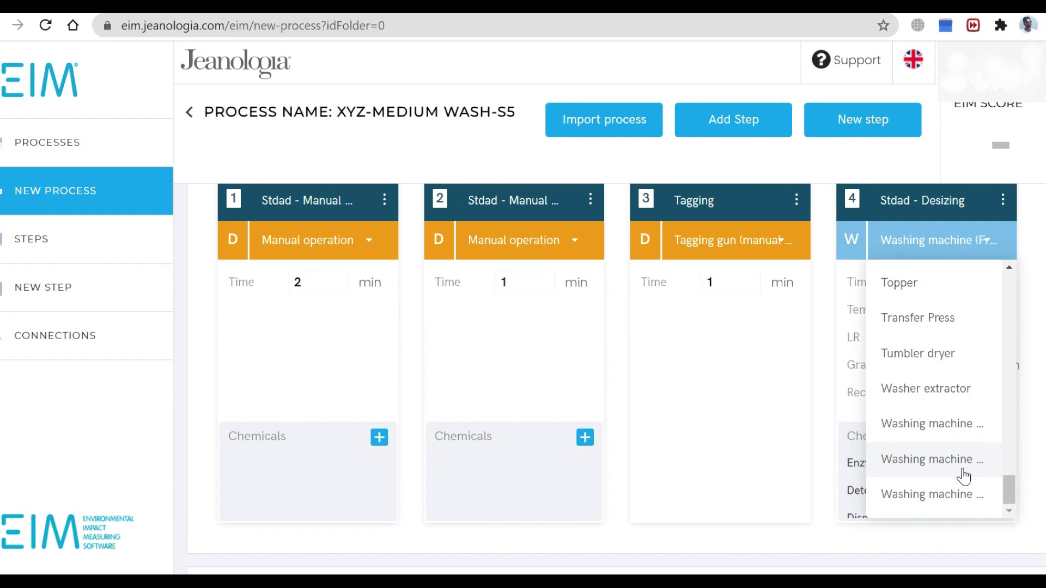
{"action": "scroll", "coordinate": [951, 491], "scroll_direction": "up", "scroll_amount": 3}
{"action": "scroll", "coordinate": [950, 491], "scroll_direction": "up", "scroll_amount": 15}
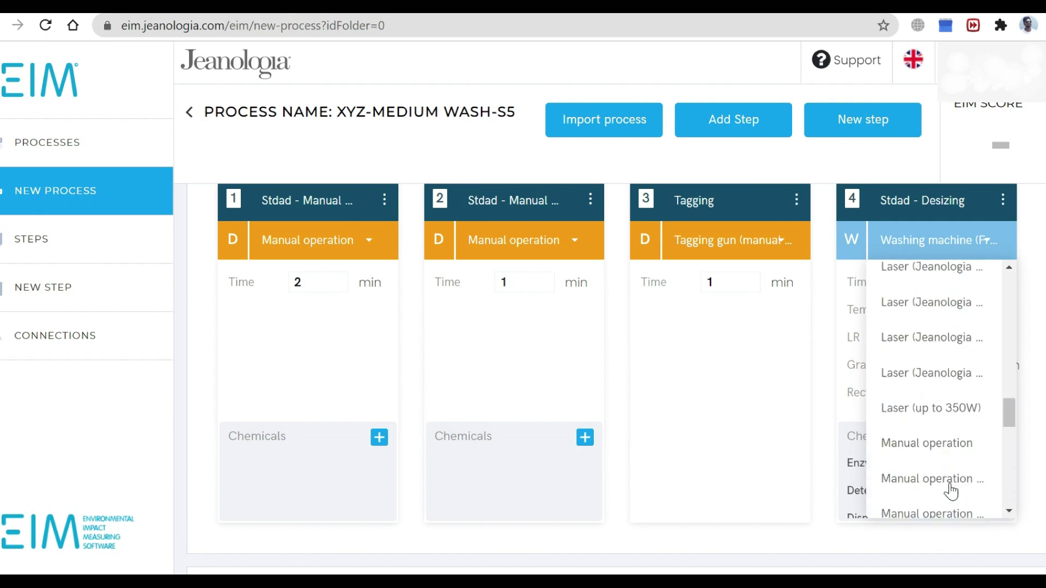
{"action": "scroll", "coordinate": [951, 492], "scroll_direction": "up", "scroll_amount": 5}
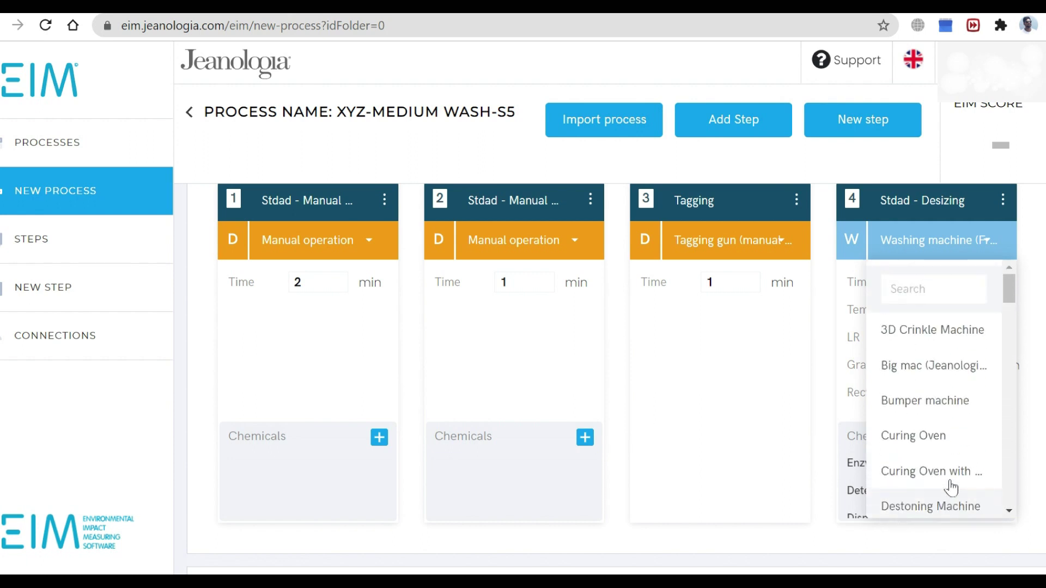
{"action": "left_click", "coordinate": [1041, 213]}
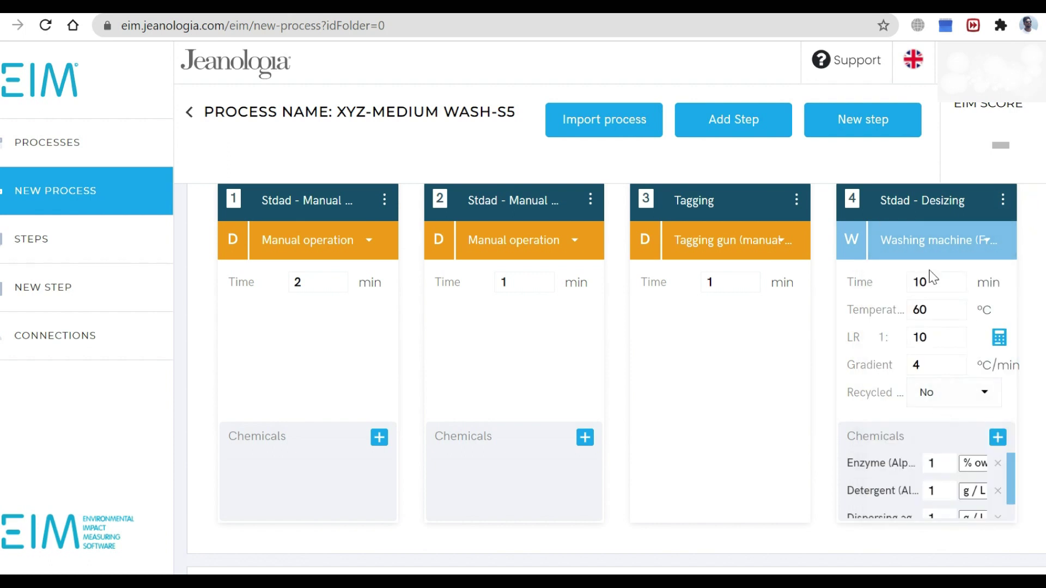
Set the Desizing step's temperature to 50 °C and its liquor ratio to 1:6
{"action": "double_click", "coordinate": [939, 311]}
{"action": "key", "text": "BackSpace"}
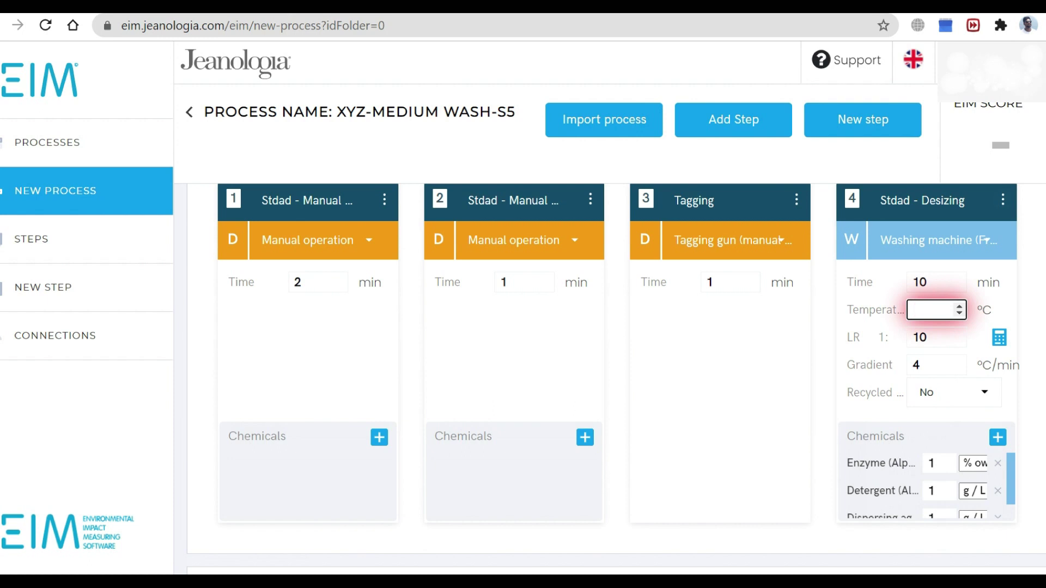
{"action": "type", "text": "50"}
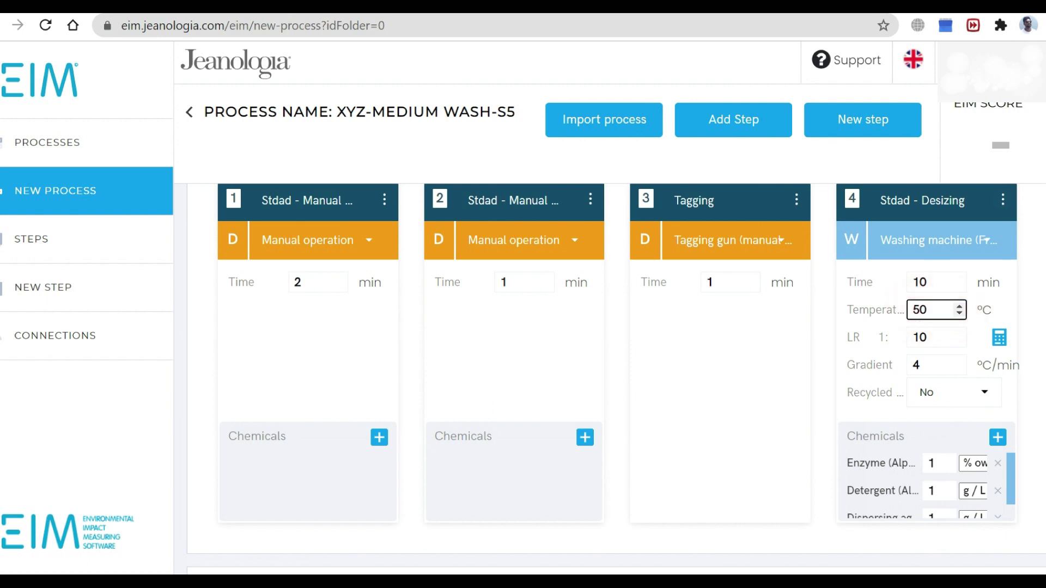
{"action": "left_click", "coordinate": [933, 337]}
{"action": "key", "text": "BackSpace"}
{"action": "key", "text": "BackSpace"}
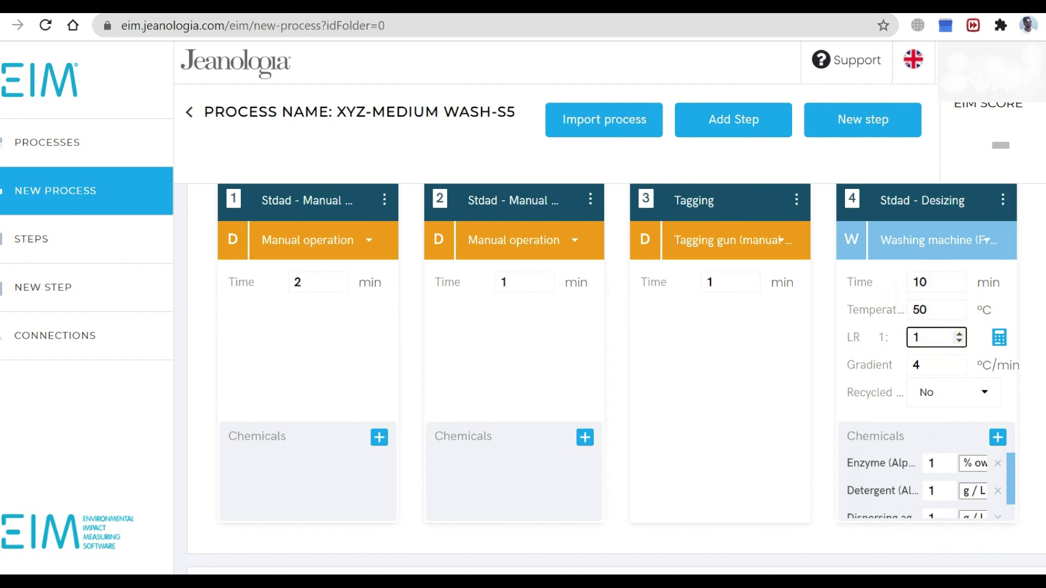
{"action": "type", "text": "6"}
{"action": "left_click", "coordinate": [976, 402]}
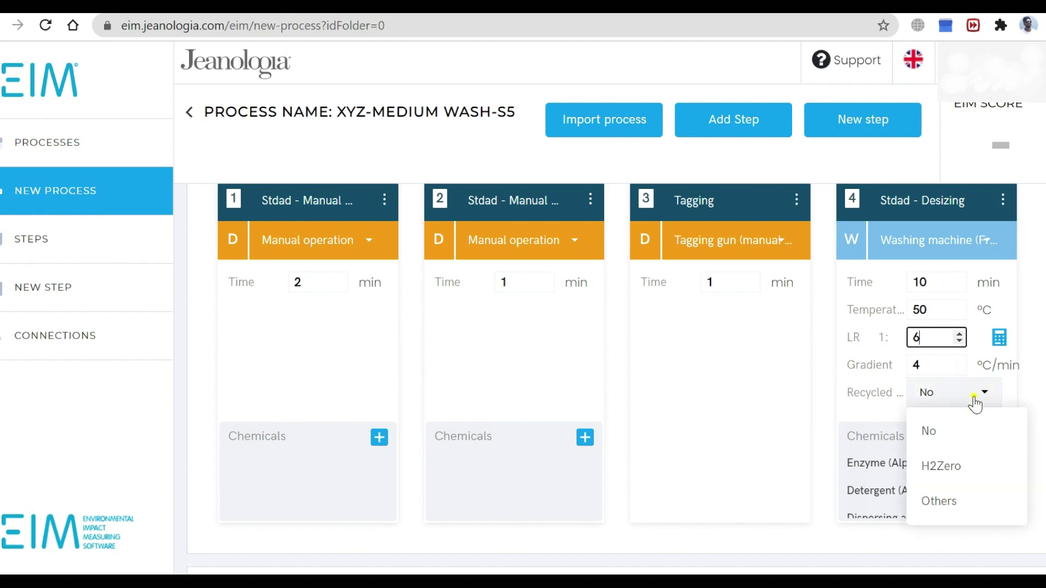
{"action": "left_click", "coordinate": [975, 404]}
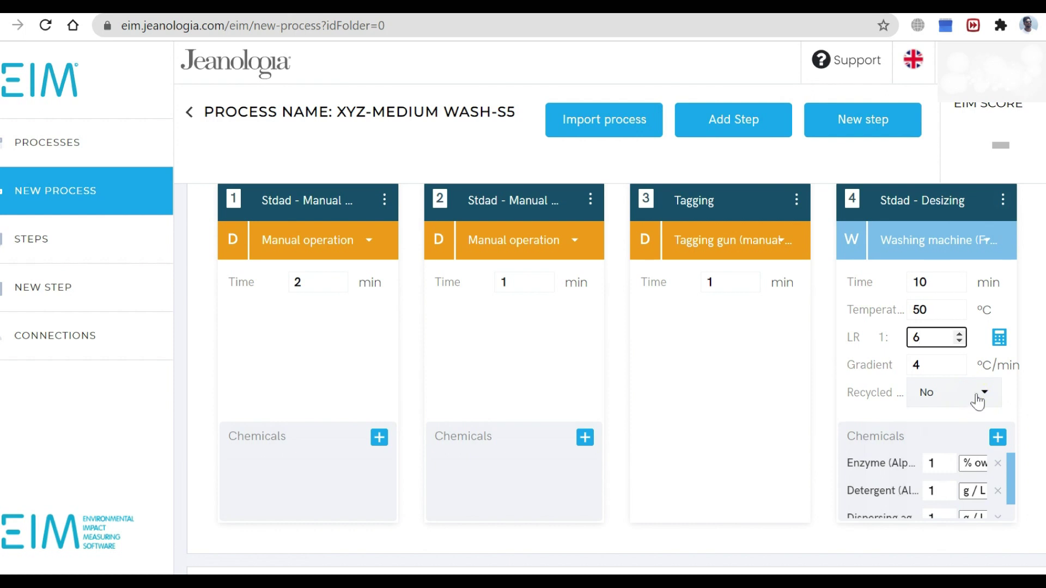
Remove the enzyme from the Desizing step's chemicals and set the detergent dosage to 0.5 g/L
{"action": "scroll", "coordinate": [975, 400], "scroll_direction": "down", "scroll_amount": 3}
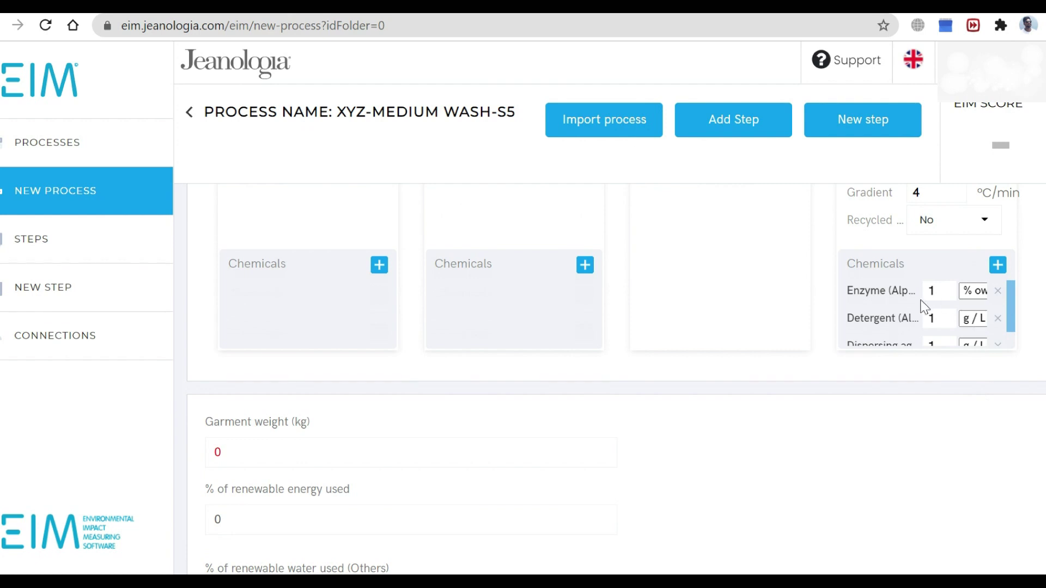
{"action": "scroll", "coordinate": [885, 327], "scroll_direction": "down", "scroll_amount": 1}
{"action": "scroll", "coordinate": [885, 327], "scroll_direction": "up", "scroll_amount": 1}
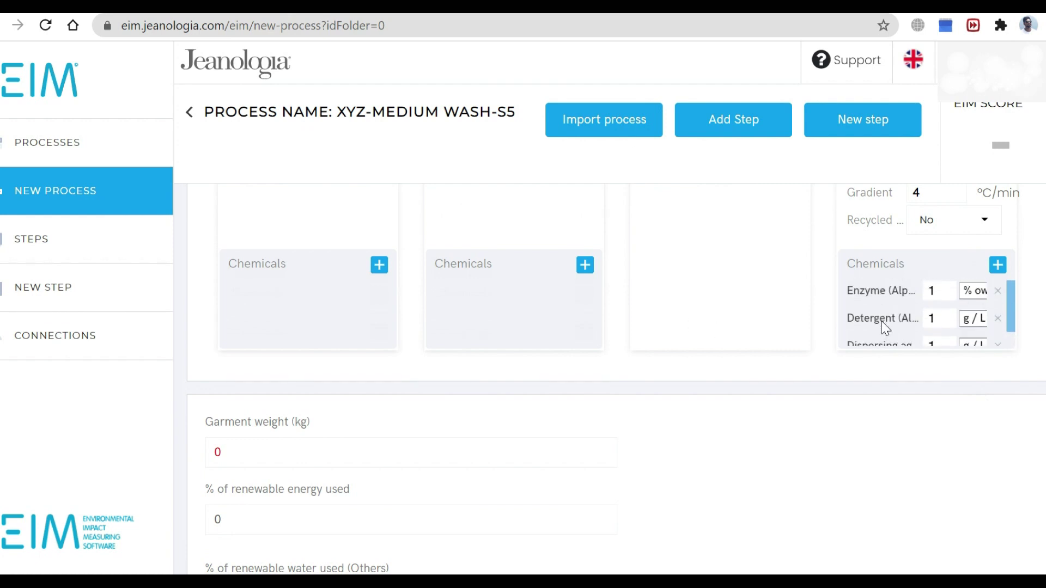
{"action": "left_click", "coordinate": [998, 291]}
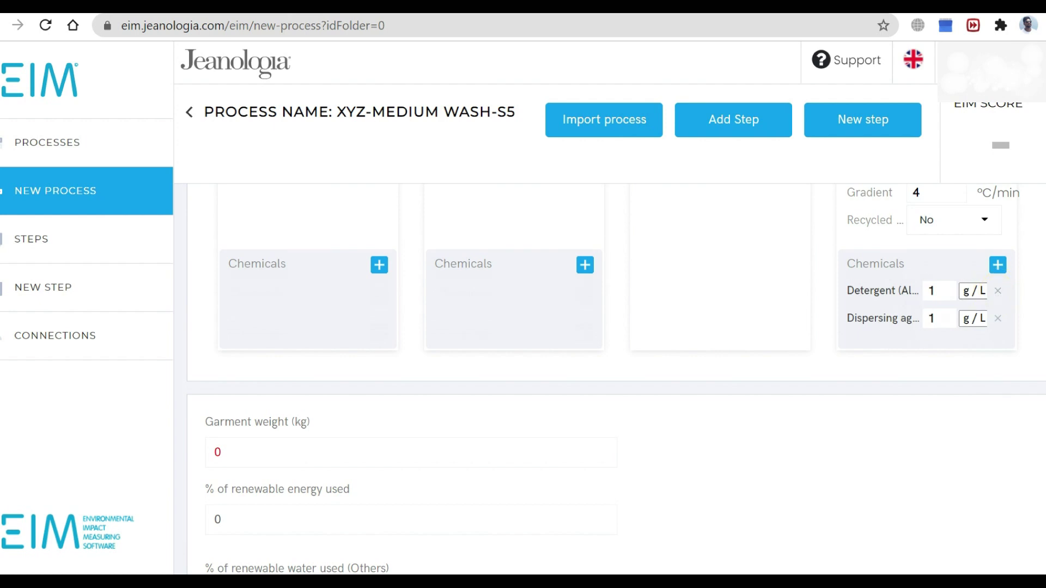
{"action": "double_click", "coordinate": [931, 290]}
{"action": "type", "text": ".5"}
Add Enzyme (Alpha amylase) at 1 % owg to the Desizing step's chemicals
{"action": "left_click", "coordinate": [998, 265]}
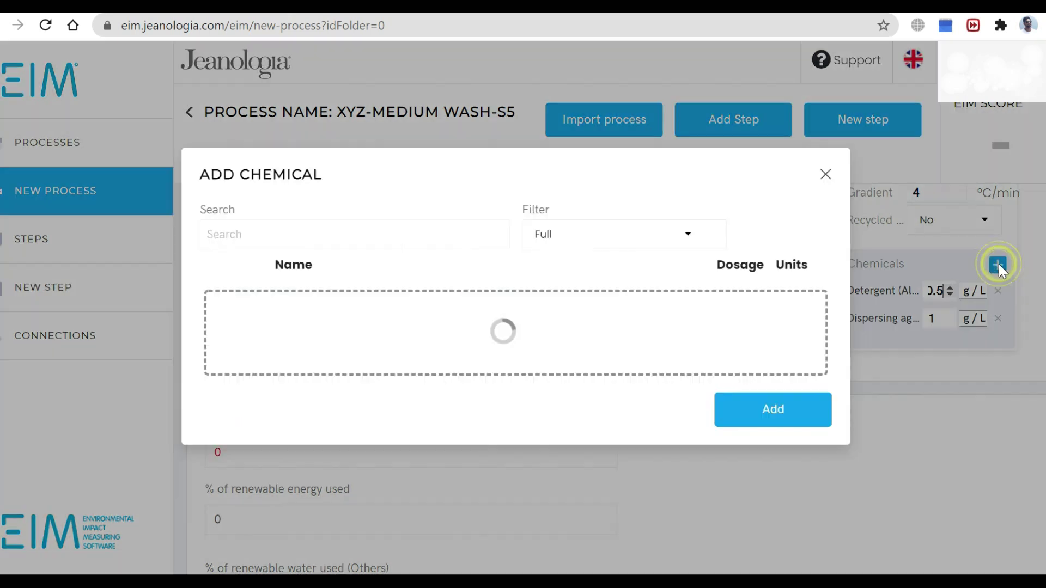
{"action": "left_click", "coordinate": [385, 230]}
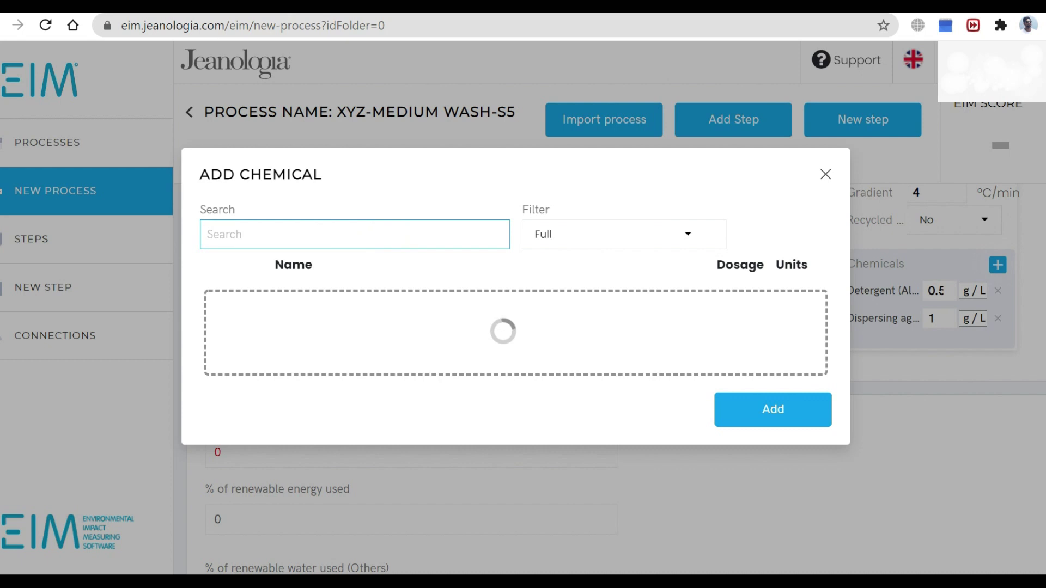
{"action": "type", "text": "ALPHA"}
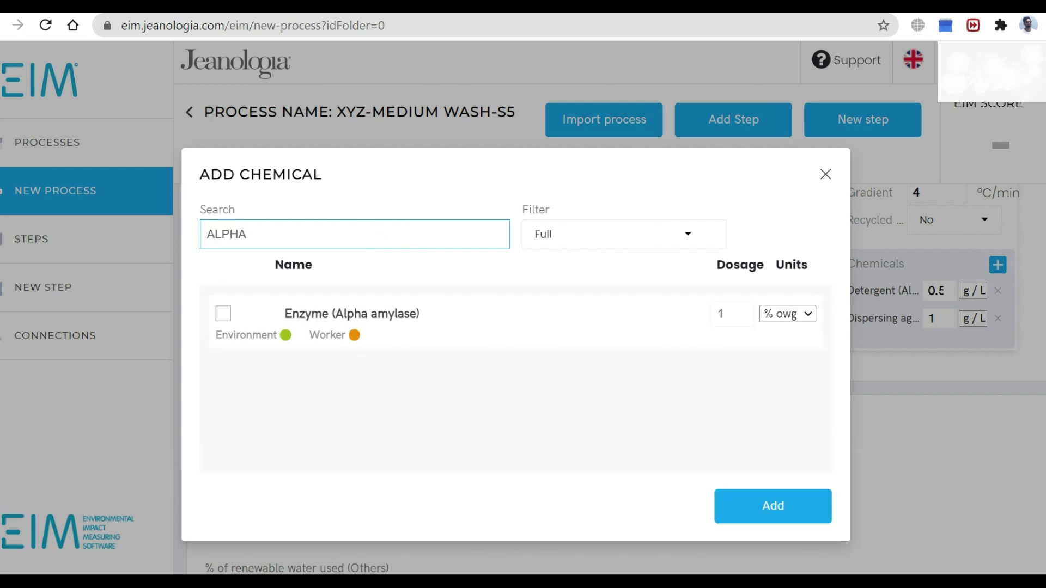
{"action": "left_click", "coordinate": [223, 314]}
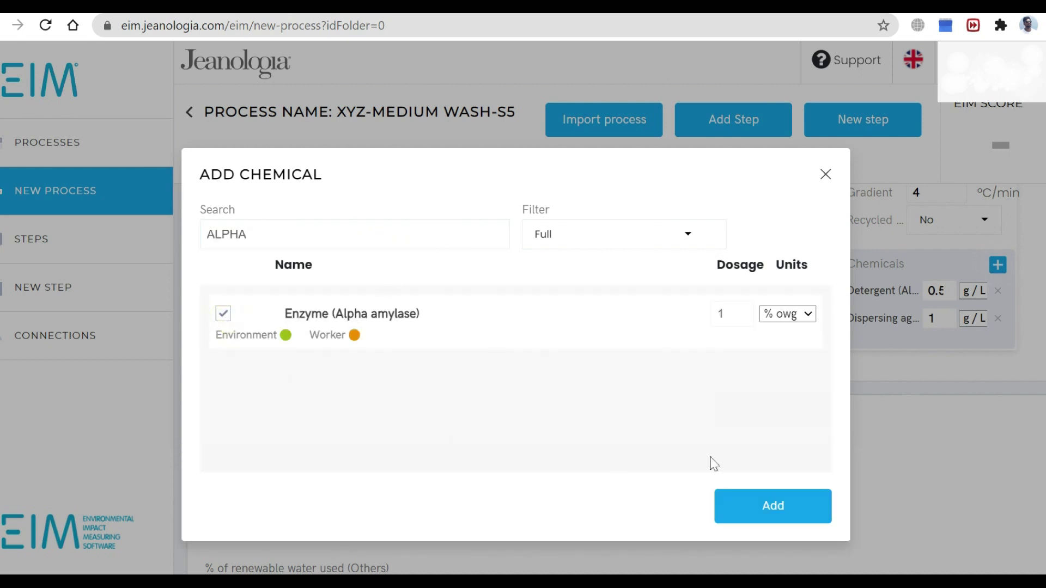
{"action": "left_click", "coordinate": [778, 518]}
Remove the dispersing agent from the Desizing step's chemicals
{"action": "scroll", "coordinate": [950, 330], "scroll_direction": "down", "scroll_amount": 1}
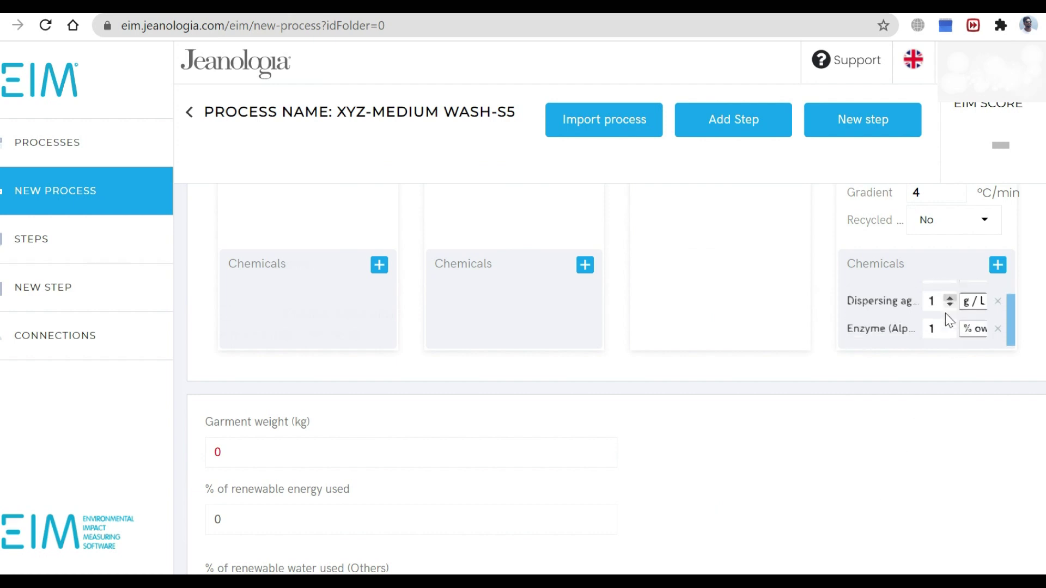
{"action": "scroll", "coordinate": [956, 317], "scroll_direction": "up", "scroll_amount": 1}
{"action": "left_click", "coordinate": [998, 324]}
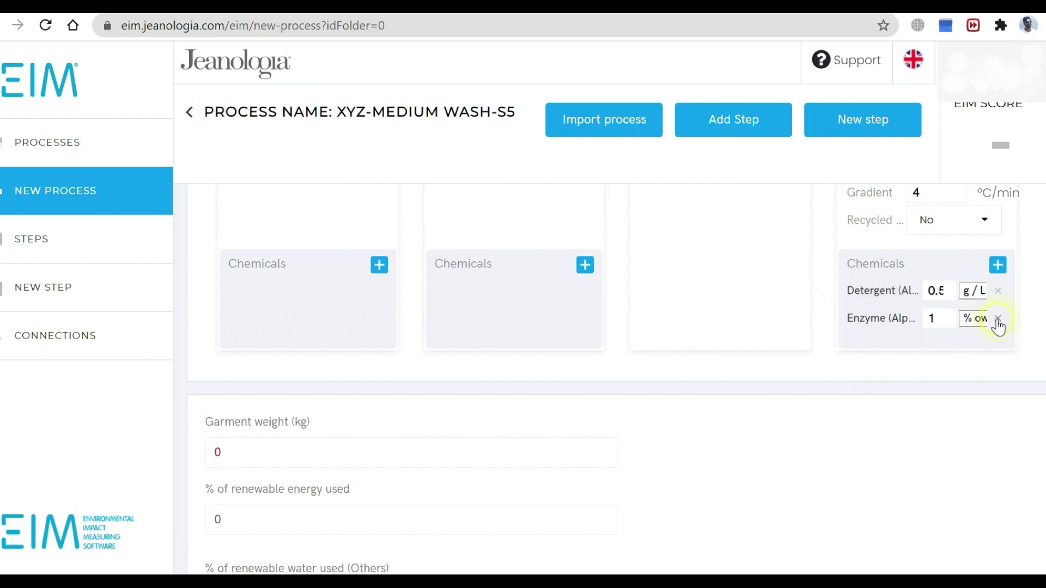
{"action": "scroll", "coordinate": [892, 424], "scroll_direction": "up", "scroll_amount": 2}
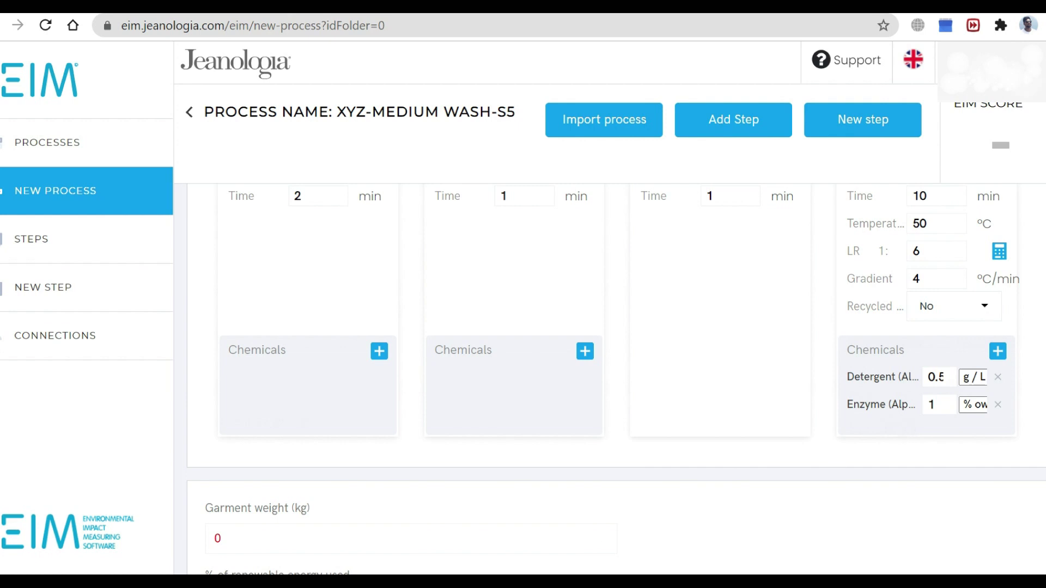
{"action": "scroll", "coordinate": [917, 337], "scroll_direction": "up", "scroll_amount": 3}
{"action": "left_click", "coordinate": [1002, 286]}
{"action": "left_click", "coordinate": [767, 265]}
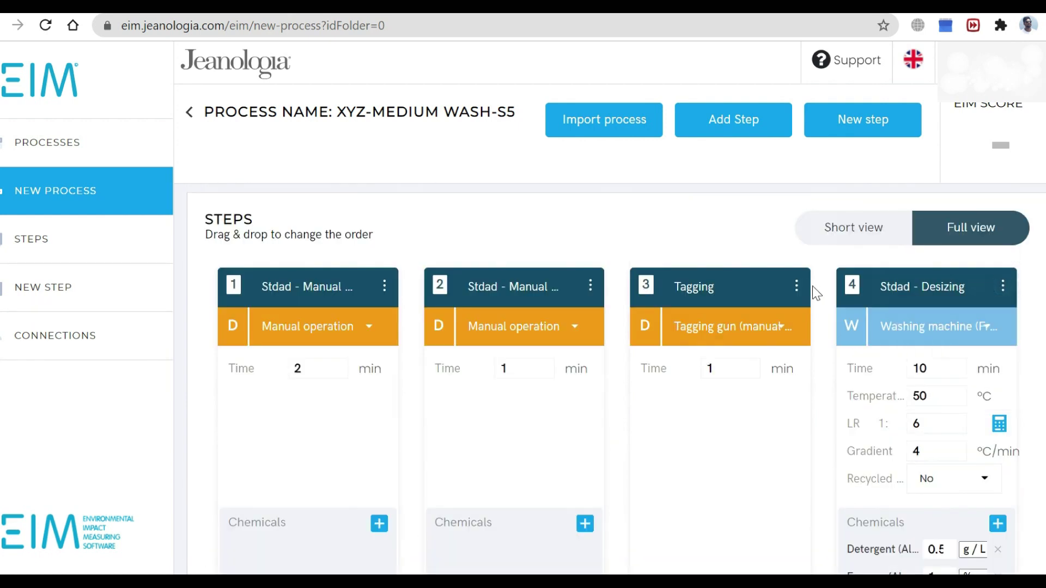
{"action": "scroll", "coordinate": [1003, 338], "scroll_direction": "down", "scroll_amount": 2}
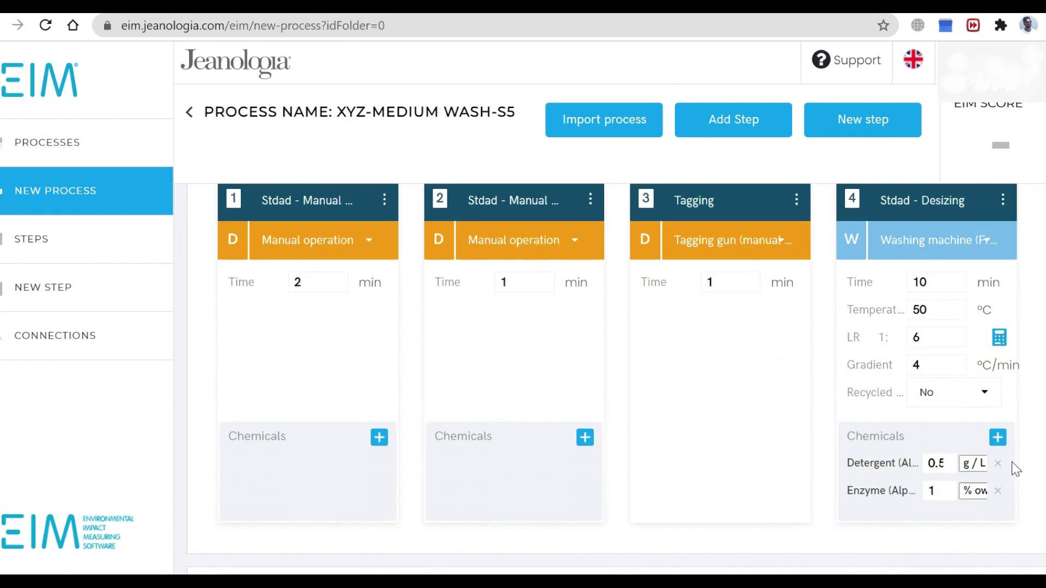
Find the Rinse and Drain wet step and add it to the process after the Desizing step
{"action": "scroll", "coordinate": [1017, 470], "scroll_direction": "up", "scroll_amount": 2}
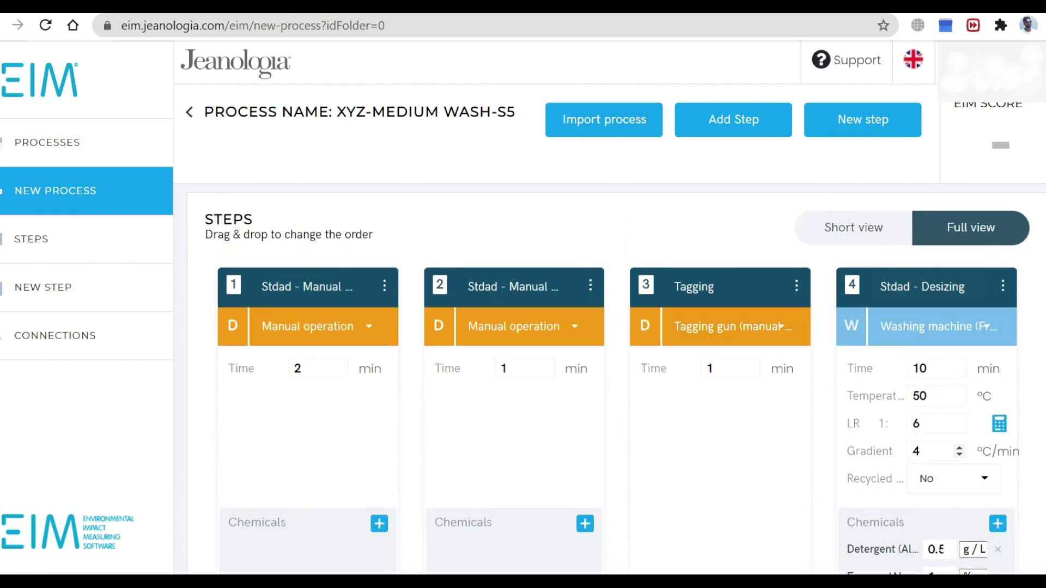
{"action": "left_click", "coordinate": [740, 121]}
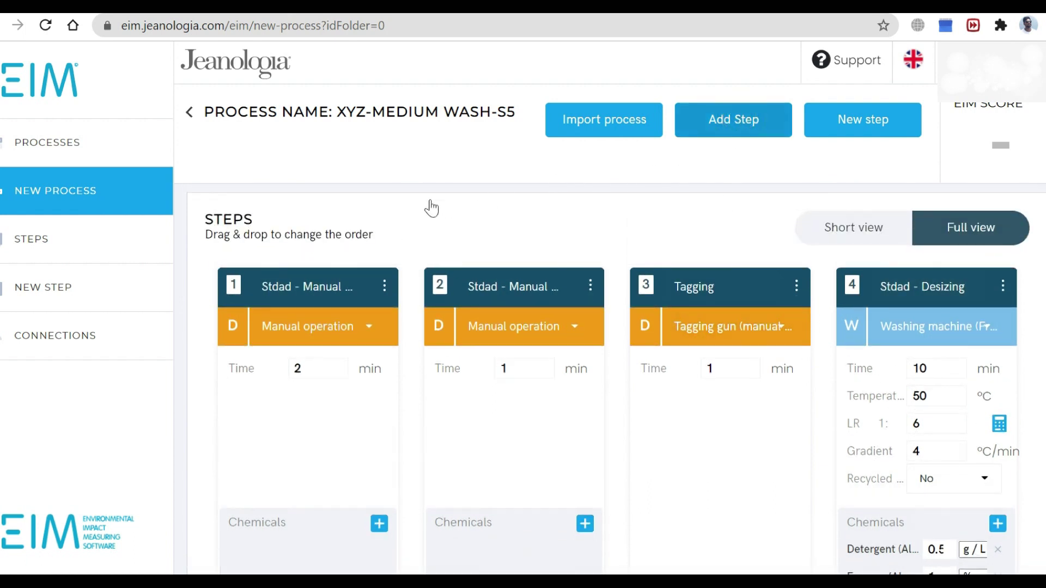
{"action": "left_click", "coordinate": [345, 229]}
{"action": "type", "text": "RINS"}
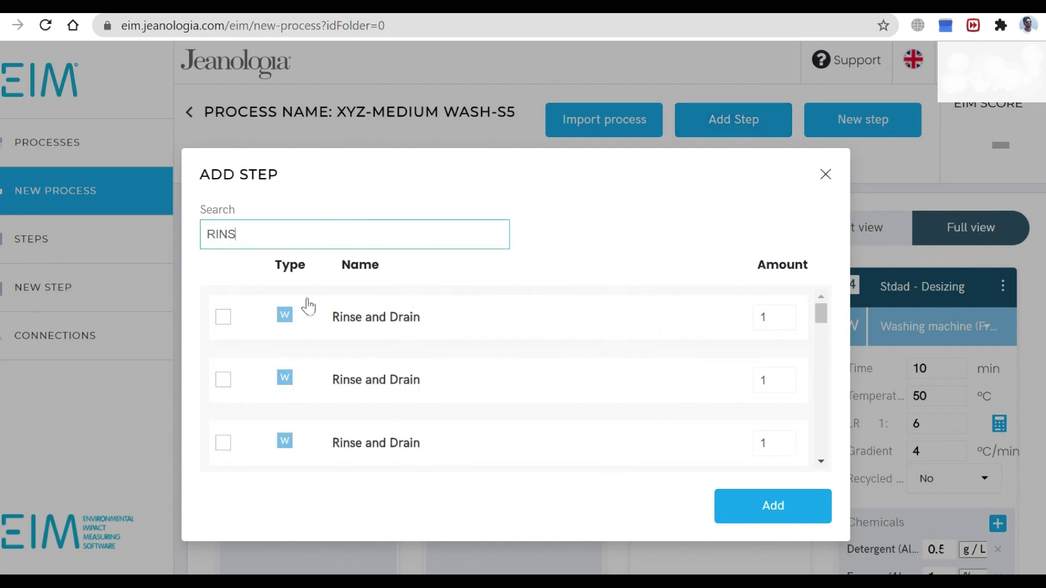
{"action": "left_click", "coordinate": [224, 318]}
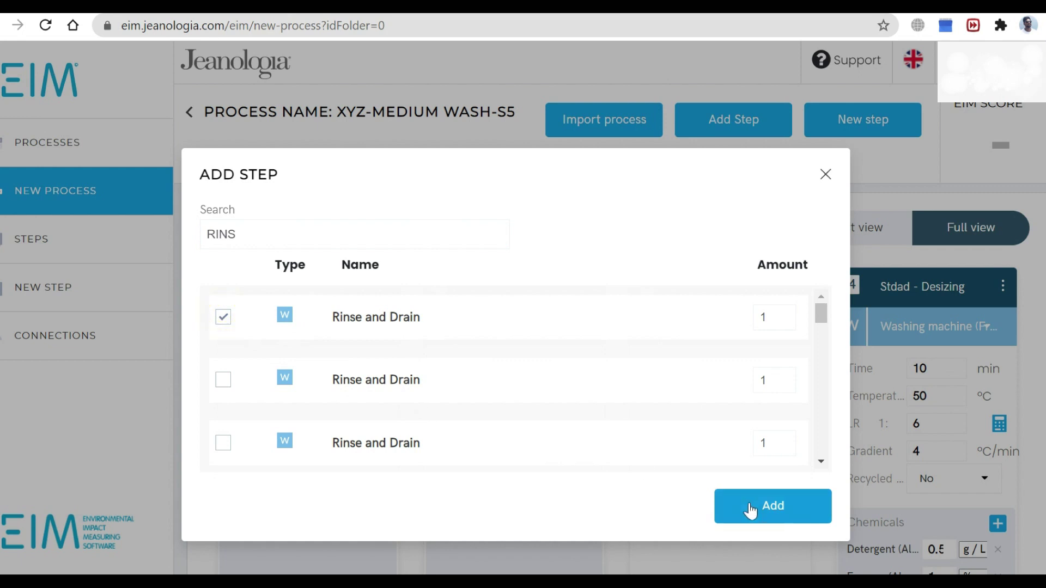
{"action": "left_click", "coordinate": [751, 512]}
Set the Rinse and Drain step's time to 2 min and its liquor ratio to 1:6
{"action": "scroll", "coordinate": [787, 397], "scroll_direction": "down", "scroll_amount": 5}
{"action": "left_click", "coordinate": [385, 394]}
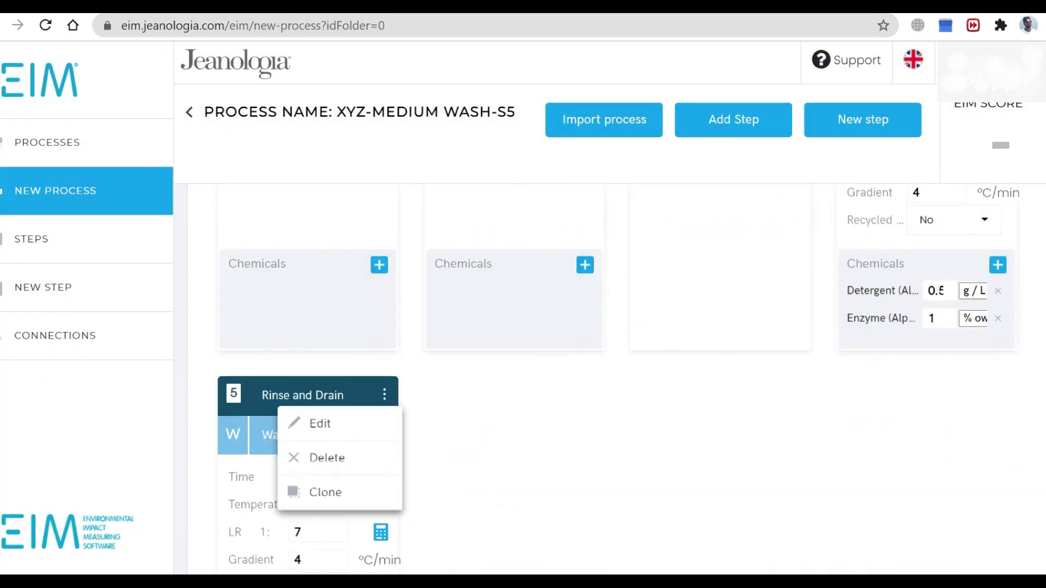
{"action": "scroll", "coordinate": [397, 416], "scroll_direction": "down", "scroll_amount": 3}
{"action": "left_click", "coordinate": [320, 305]}
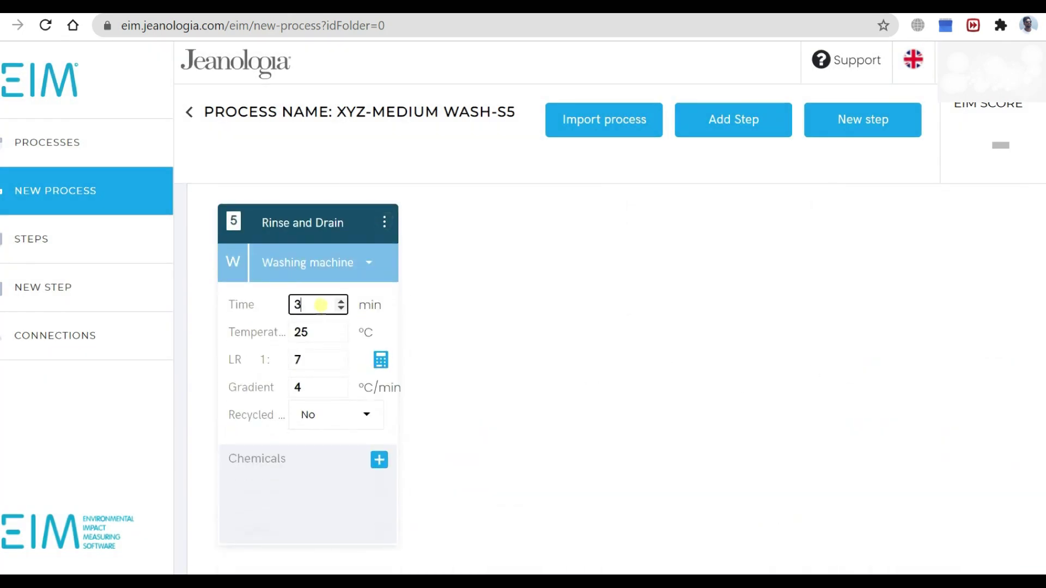
{"action": "type", "text": "2"}
{"action": "left_click", "coordinate": [304, 332]}
{"action": "key", "text": "Tab"}
{"action": "key", "text": "BackSpace"}
{"action": "left_click", "coordinate": [317, 360]}
{"action": "type", "text": "6"}
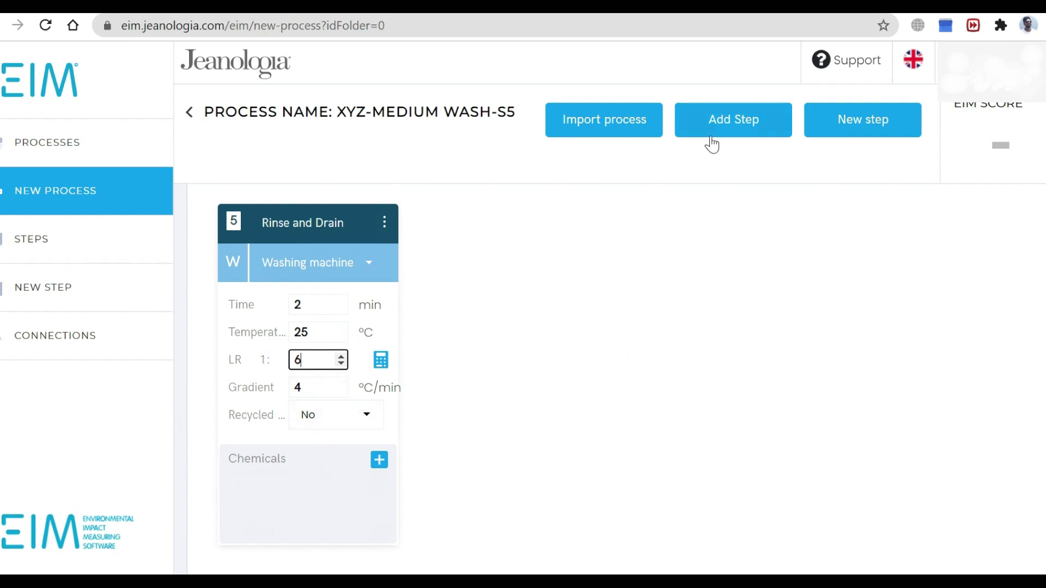
Add the Stdad - Enzyme Wash wet step to the process after the Rinse and Drain step
{"action": "left_click", "coordinate": [739, 130]}
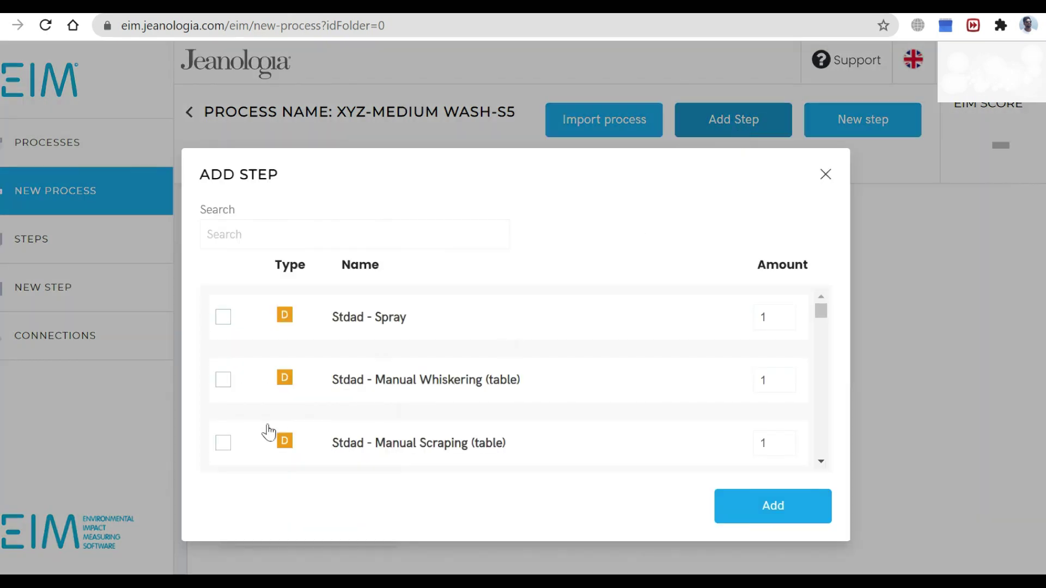
{"action": "left_click", "coordinate": [325, 232]}
{"action": "type", "text": "ENZY"}
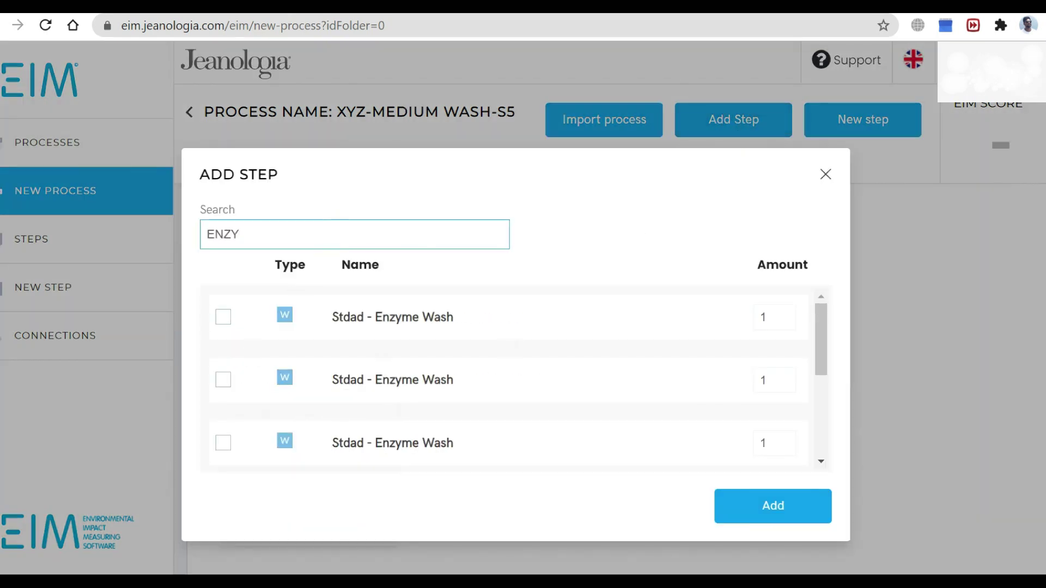
{"action": "left_click", "coordinate": [223, 317]}
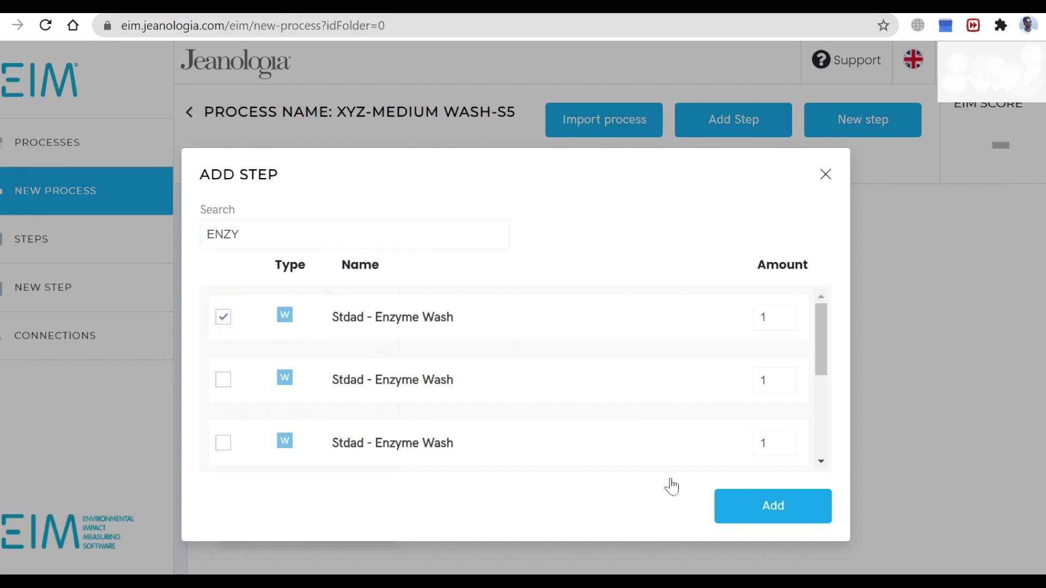
{"action": "left_click", "coordinate": [751, 511]}
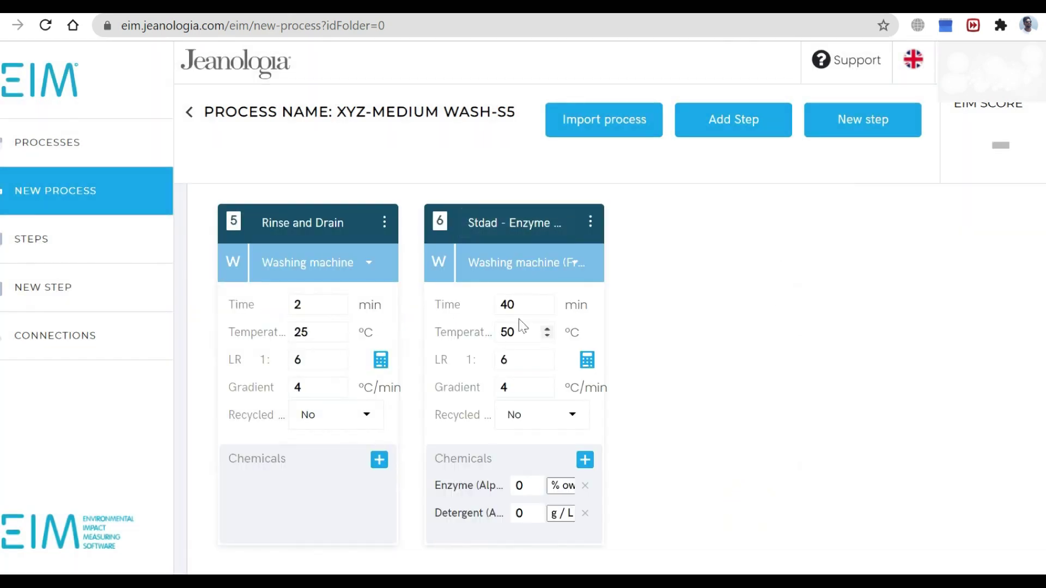
Set the Enzyme Wash step's time to 25 min and its temperature to 45 °C
{"action": "left_click", "coordinate": [521, 305]}
{"action": "key", "text": "BackSpace"}
{"action": "key", "text": "BackSpace"}
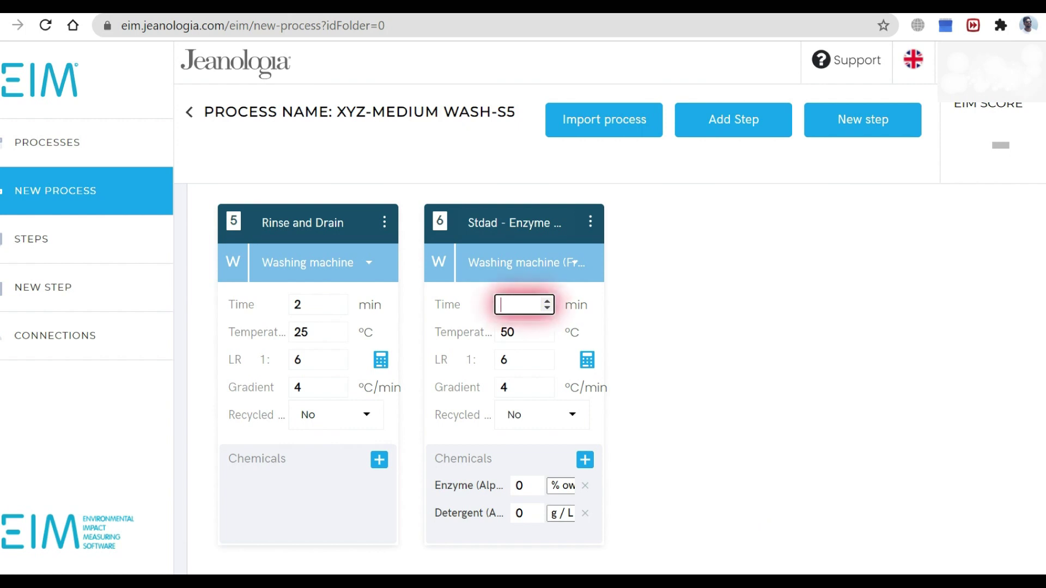
{"action": "type", "text": "25"}
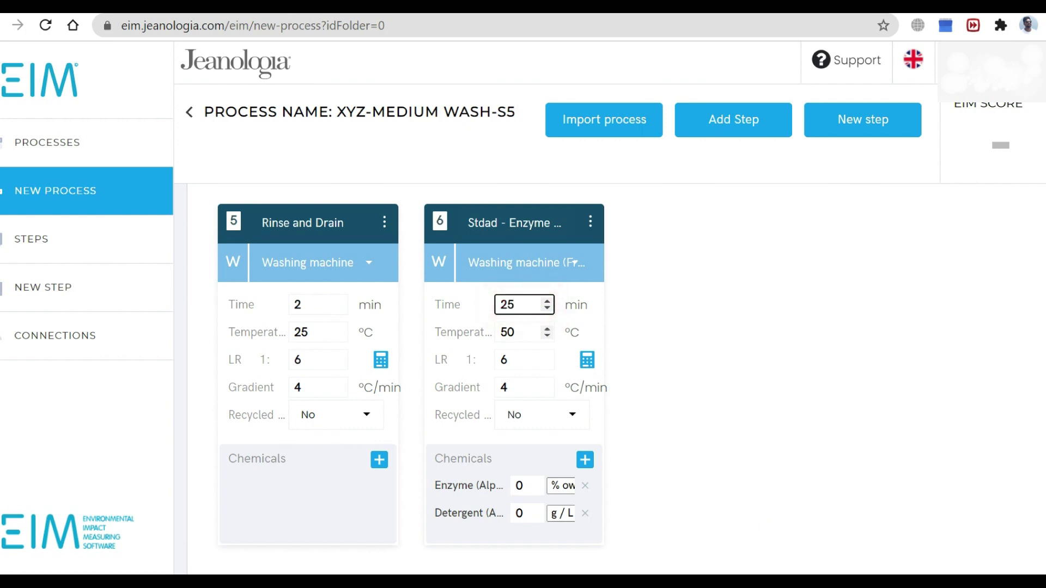
{"action": "left_click", "coordinate": [520, 332]}
{"action": "key", "text": "BackSpace"}
{"action": "key", "text": "BackSpace"}
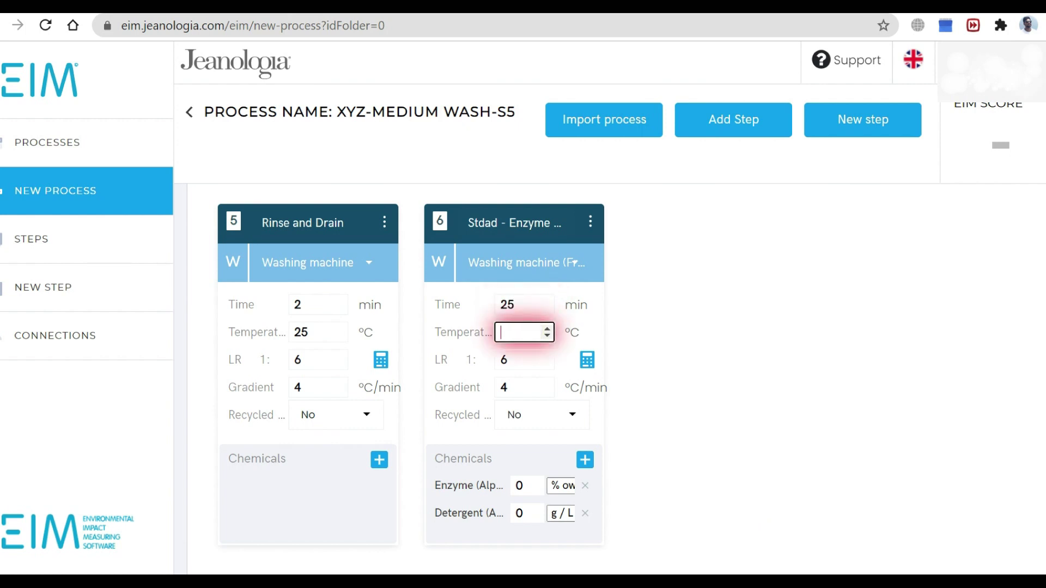
{"action": "type", "text": "45"}
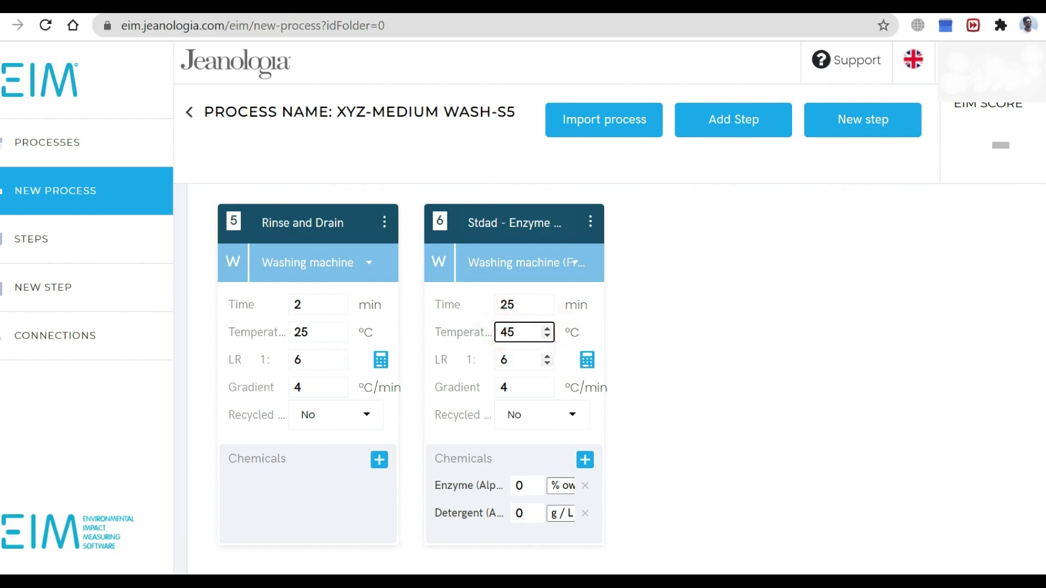
Set the Enzyme Wash step's liquor ratio to 1:5, with enzyme at 1% and detergent at 0.5 g/L
{"action": "left_click", "coordinate": [520, 360]}
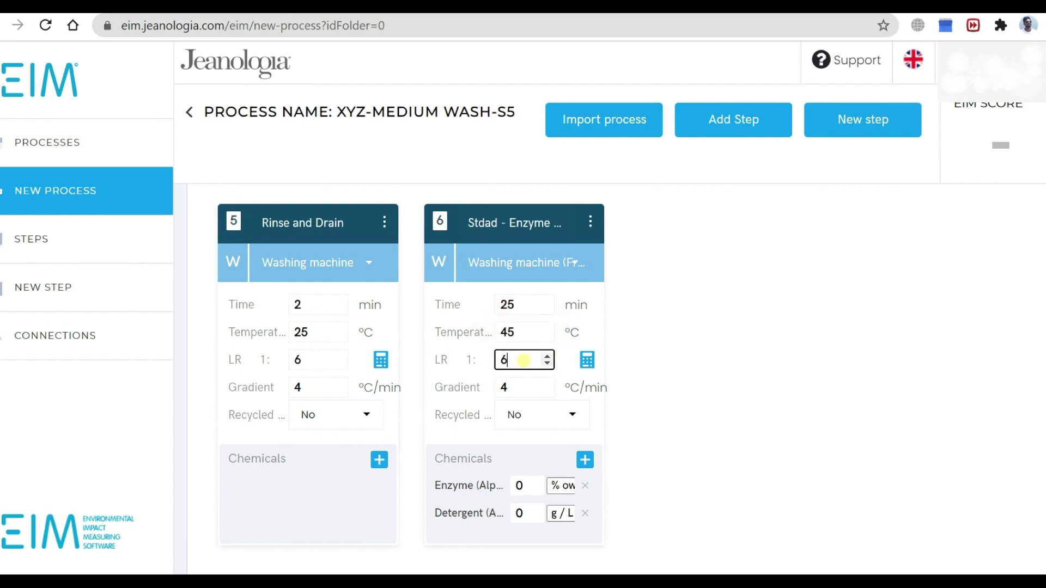
{"action": "key", "text": "BackSpace"}
{"action": "type", "text": "5"}
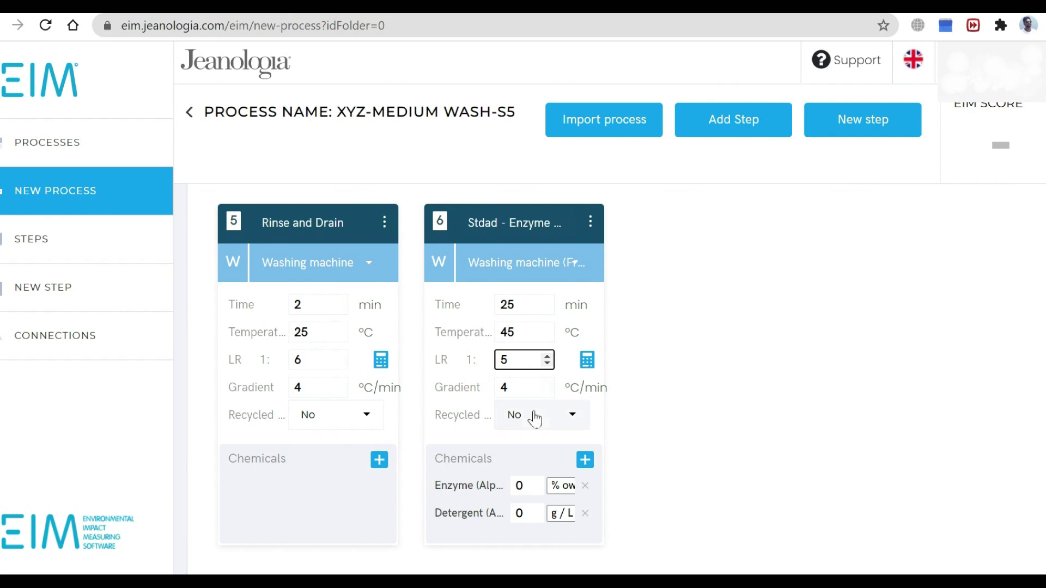
{"action": "left_click", "coordinate": [522, 486]}
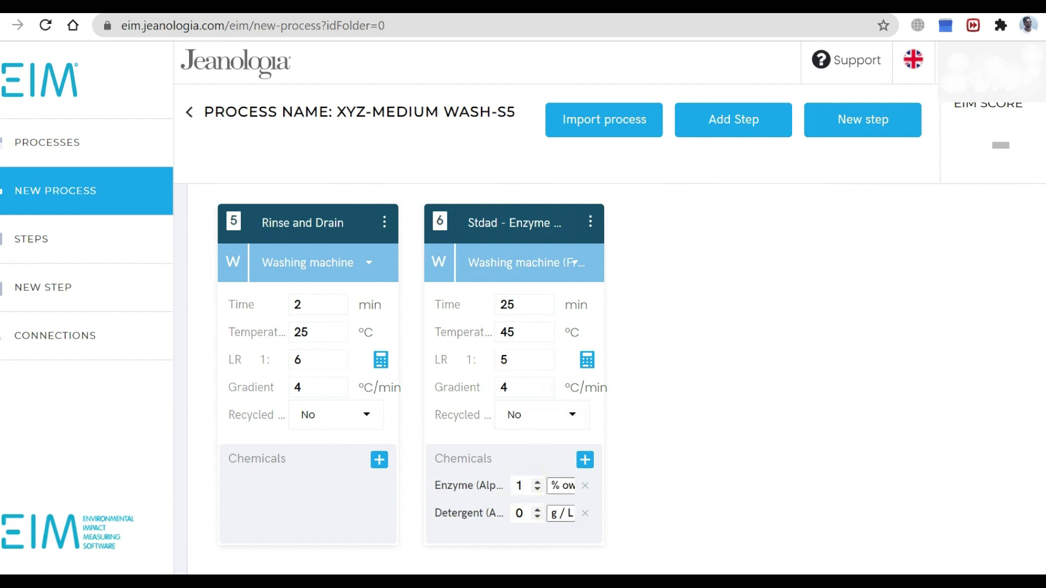
Find the Rinse and Drain wet step and add it to the process after the Enzyme Wash step
{"action": "left_click", "coordinate": [757, 122]}
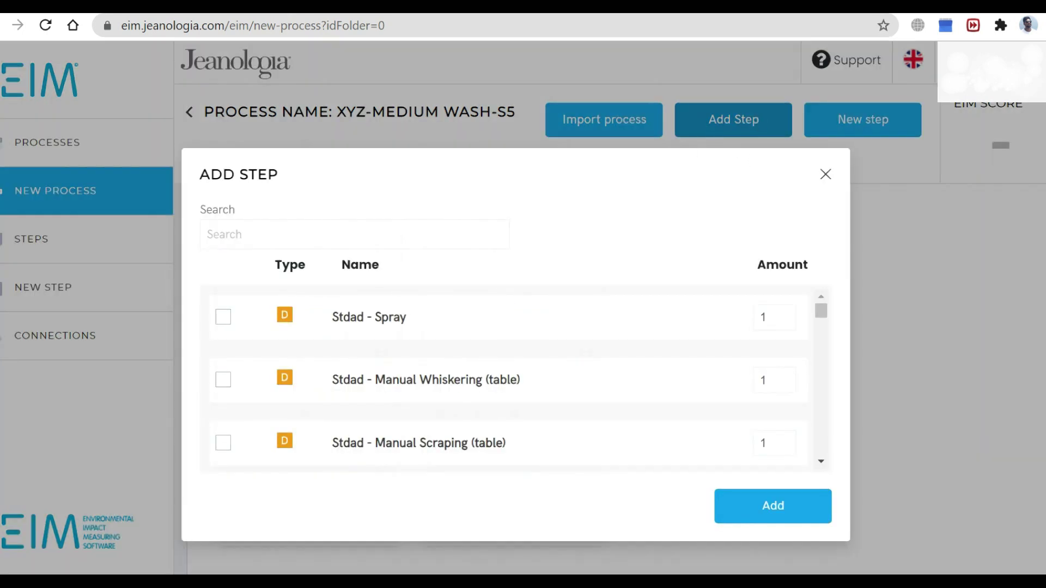
{"action": "left_click", "coordinate": [393, 233]}
{"action": "type", "text": "RINSE"}
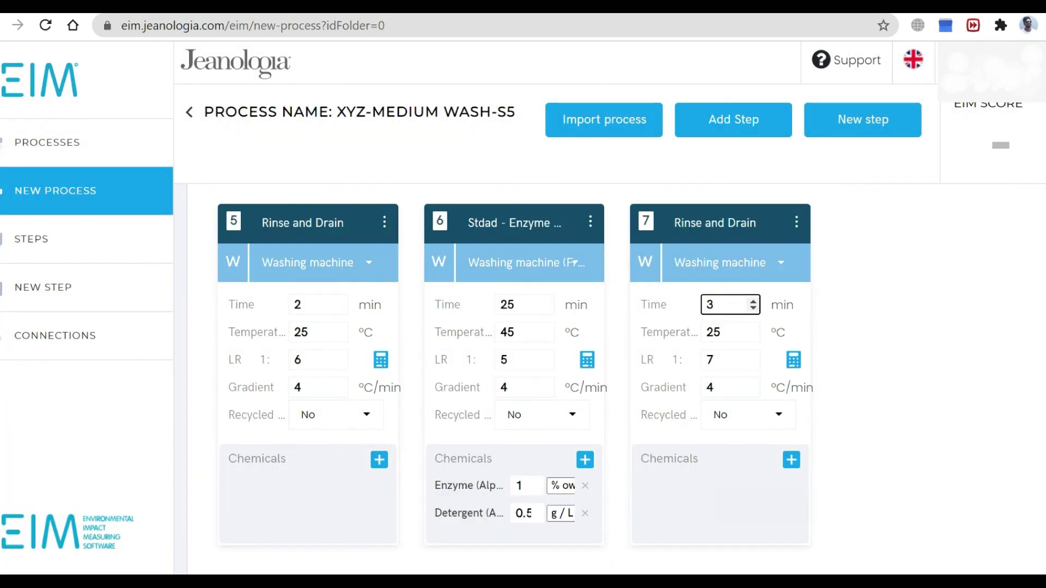
Set the time of the Rinse and Drain step after the Enzyme Wash to 2 min and its liquor ratio to 1:6
{"action": "key", "text": "BackSpace"}
{"action": "type", "text": "2"}
{"action": "double_click", "coordinate": [719, 359]}
{"action": "key", "text": "BackSpace"}
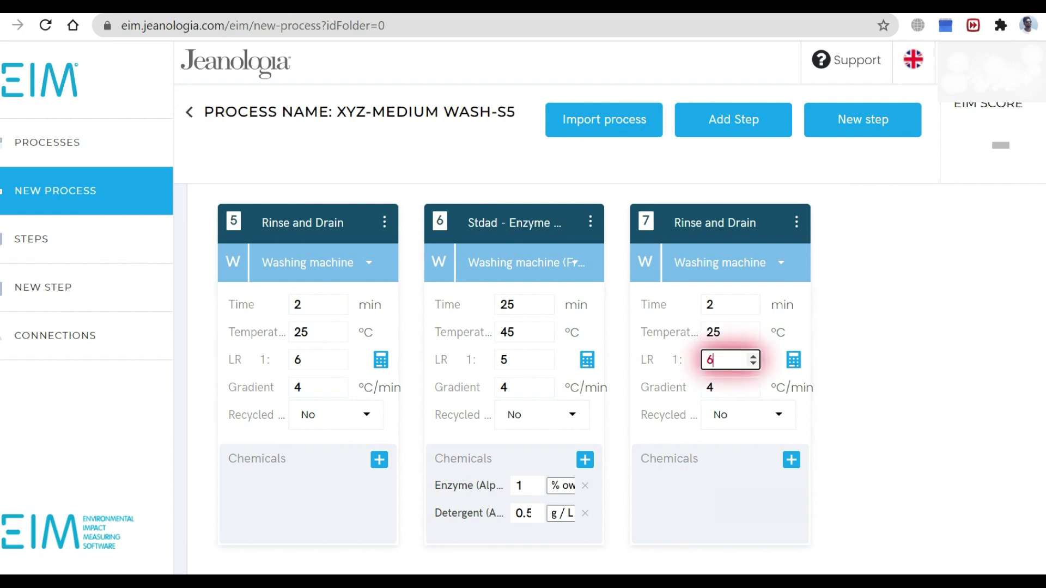
{"action": "left_click", "coordinate": [797, 222]}
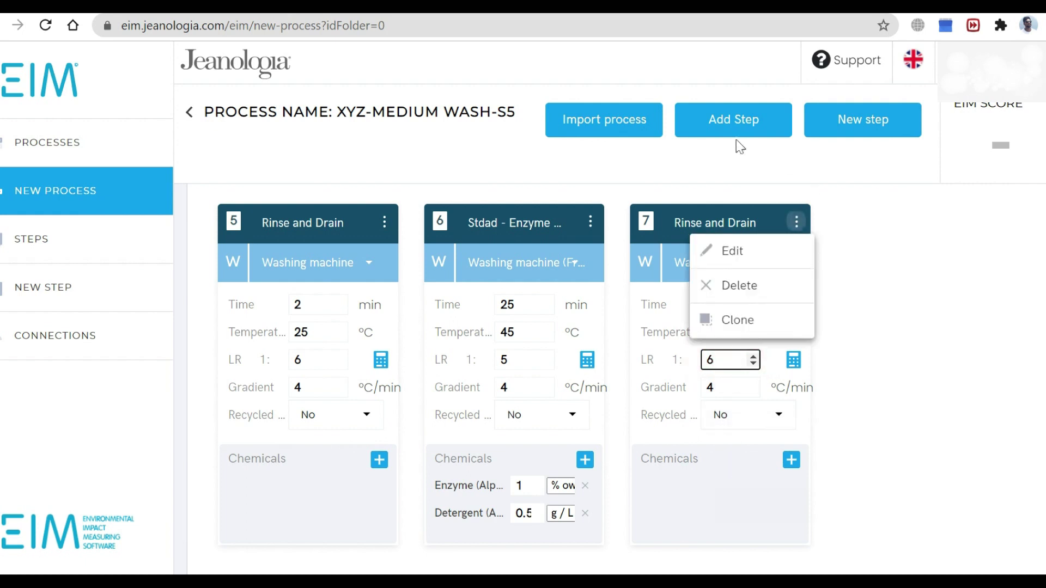
Find the Stdad denim bleach wet step and add it to the process as step 8
{"action": "left_click", "coordinate": [744, 121]}
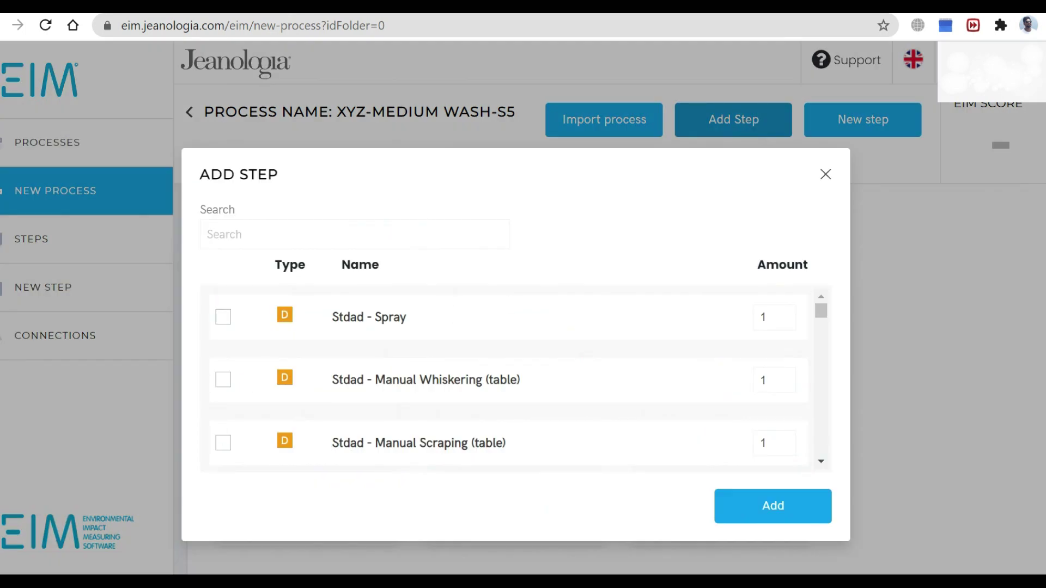
{"action": "left_click", "coordinate": [457, 231]}
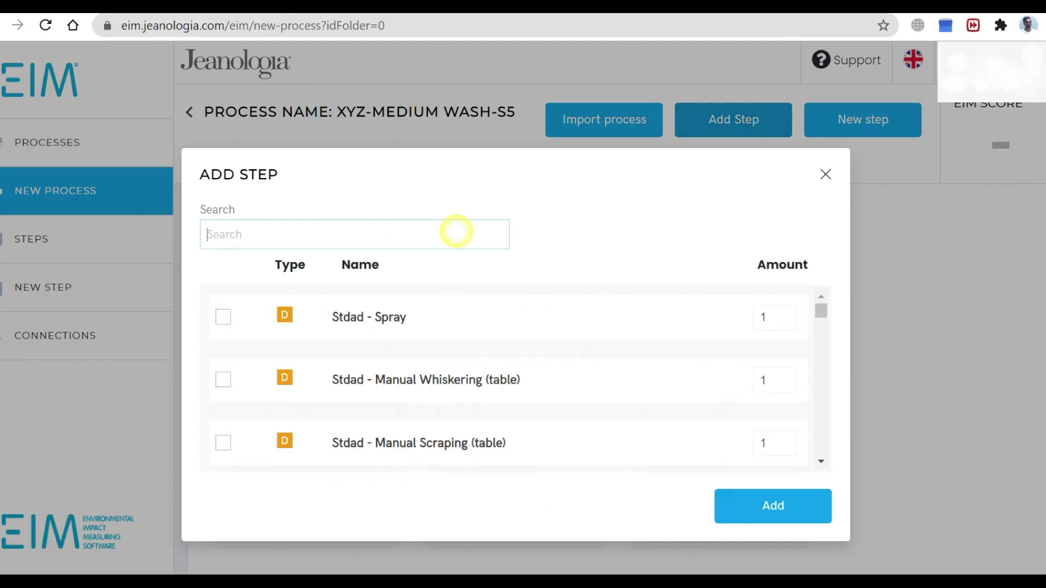
{"action": "type", "text": "BL"}
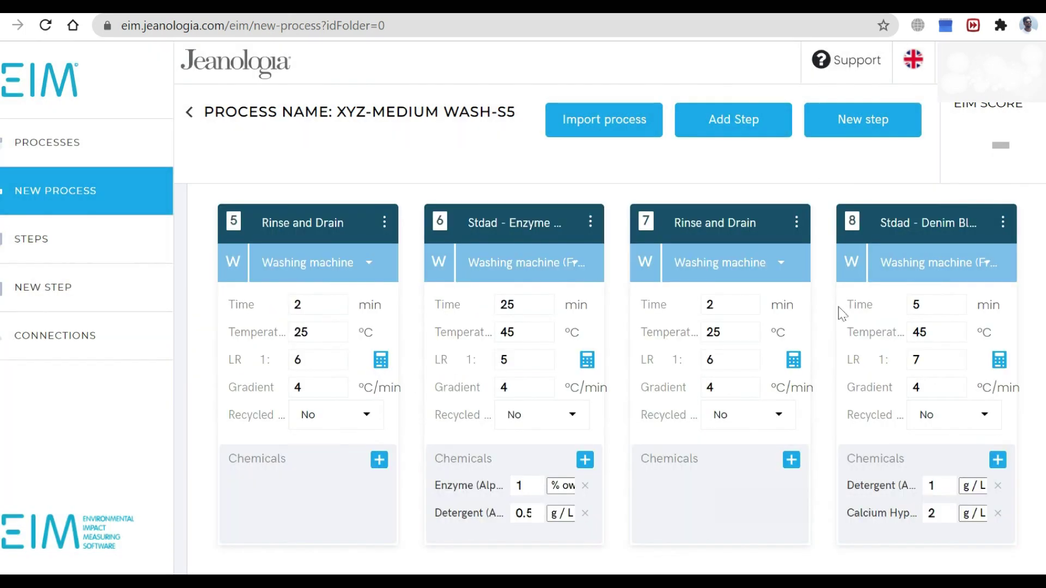
Set the denim bleach step's temperature to 50 °C and its liquor ratio to 1:6
{"action": "left_click", "coordinate": [935, 303]}
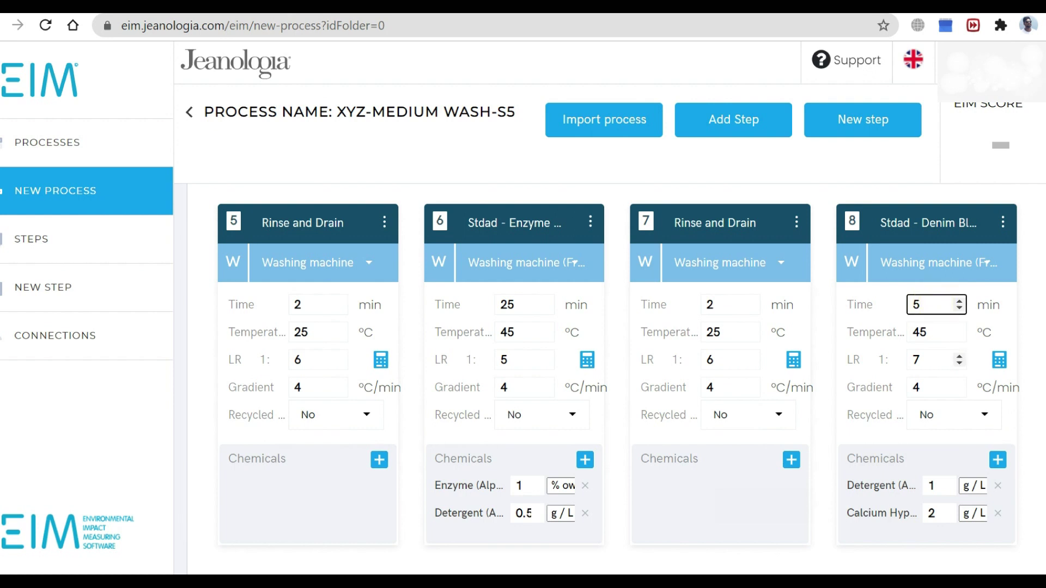
{"action": "double_click", "coordinate": [934, 332]}
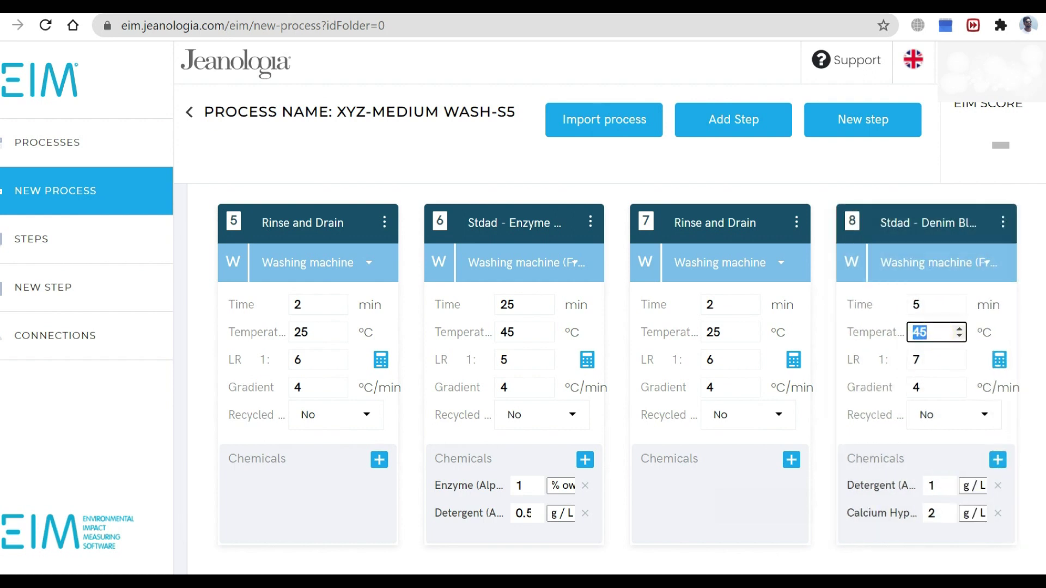
{"action": "type", "text": "50"}
{"action": "left_click", "coordinate": [941, 357]}
{"action": "double_click", "coordinate": [936, 360]}
{"action": "key", "text": "BackSpace"}
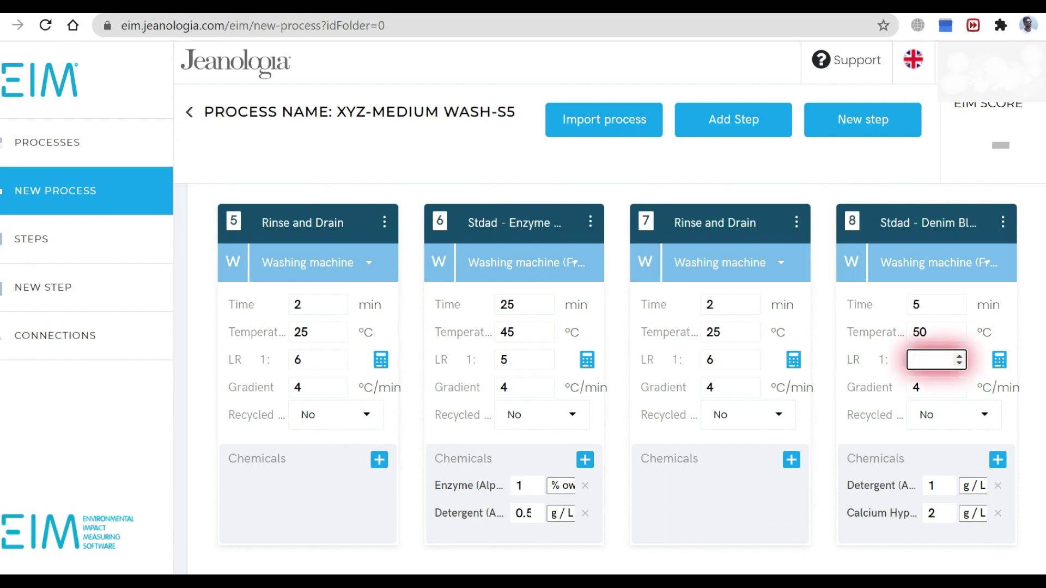
{"action": "type", "text": "6"}
Find the Stdad chlorine neutralization wet step and add it to the process as step 11
{"action": "scroll", "coordinate": [958, 436], "scroll_direction": "down", "scroll_amount": 2}
{"action": "left_click", "coordinate": [733, 119]}
{"action": "type", "text": "NEU"}
{"action": "left_click", "coordinate": [223, 317]}
{"action": "left_click", "coordinate": [773, 506]}
{"action": "scroll", "coordinate": [731, 327], "scroll_direction": "down", "scroll_amount": 2}
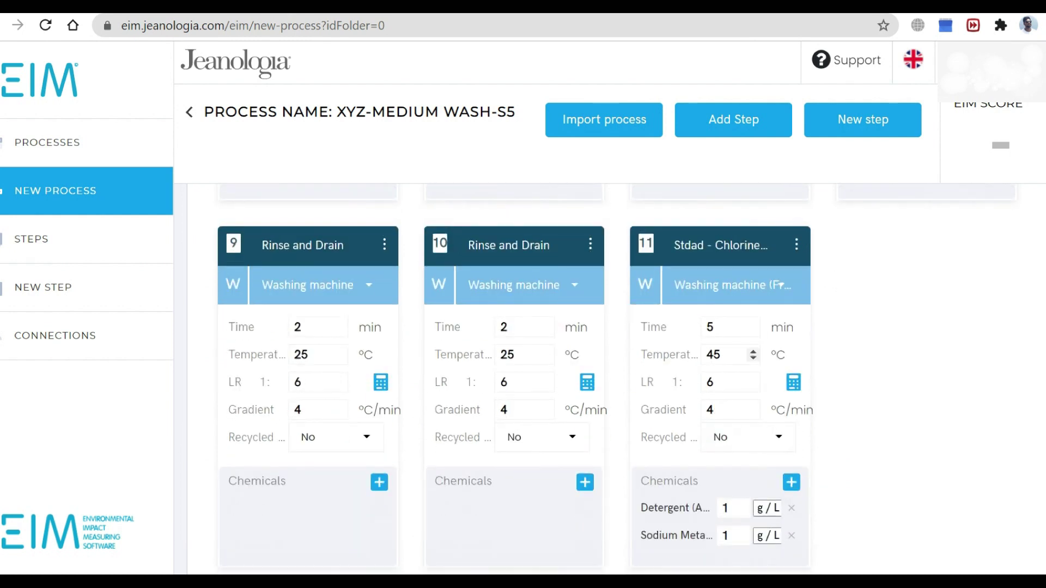
{"action": "scroll", "coordinate": [741, 338], "scroll_direction": "down", "scroll_amount": 2}
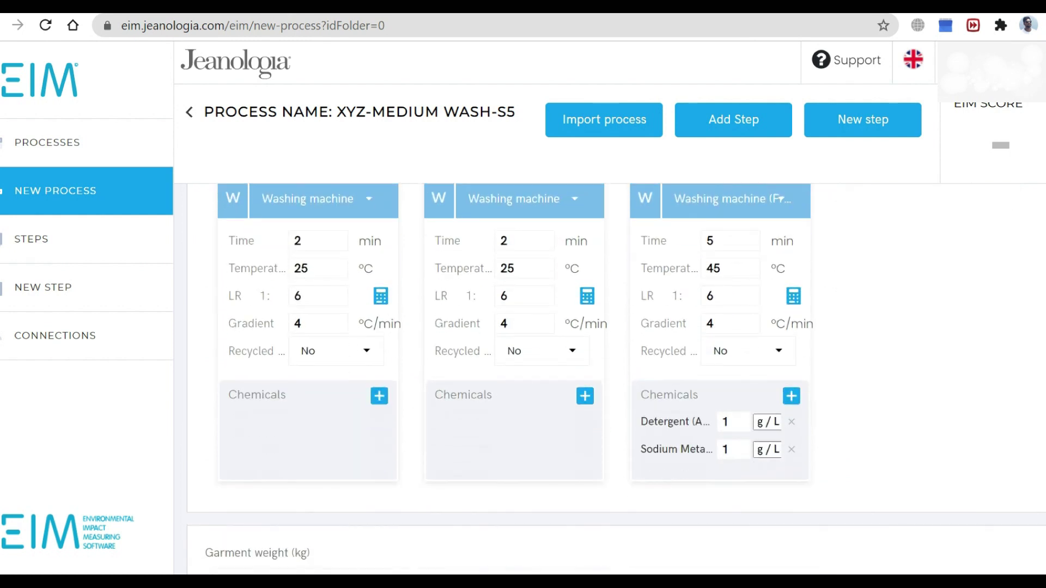
{"action": "scroll", "coordinate": [754, 455], "scroll_direction": "down", "scroll_amount": 2}
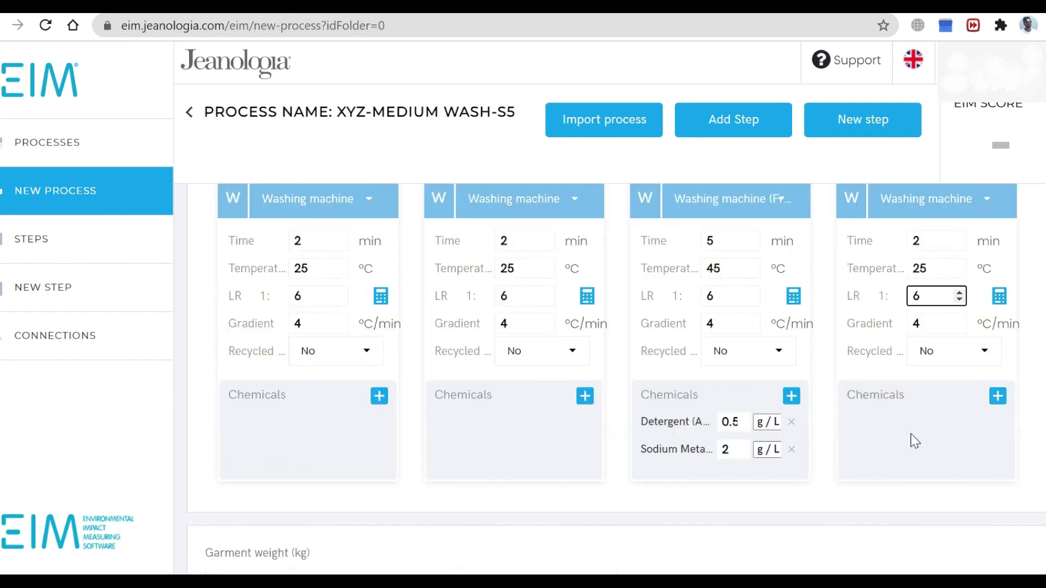
Find the Stdad - Hydroexctraction wet step and add it to the process after the last Rinse and Drain step
{"action": "scroll", "coordinate": [947, 413], "scroll_direction": "up", "scroll_amount": 7}
{"action": "scroll", "coordinate": [944, 416], "scroll_direction": "down", "scroll_amount": 6}
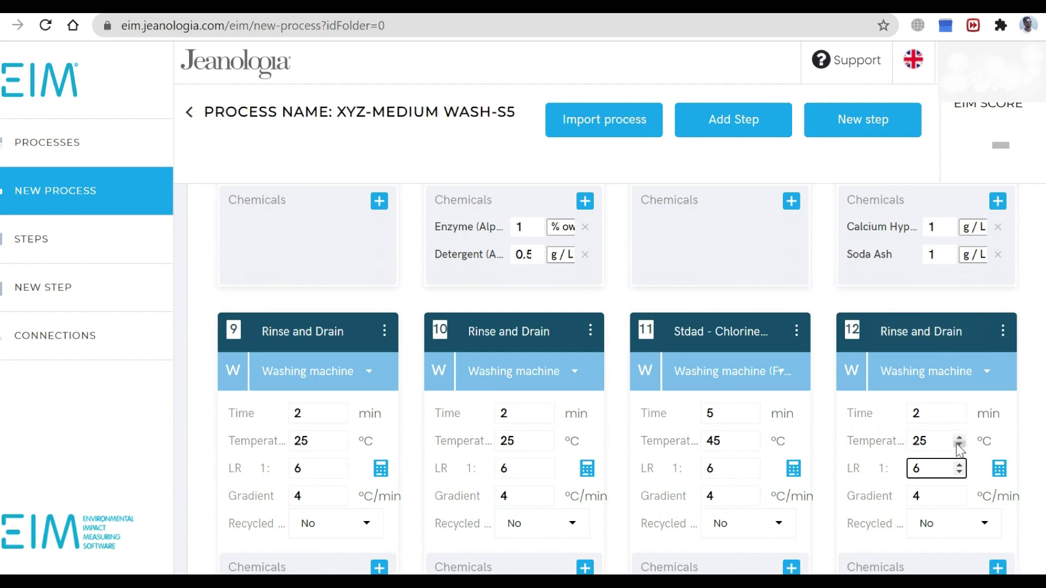
{"action": "scroll", "coordinate": [894, 416], "scroll_direction": "up", "scroll_amount": 2}
{"action": "scroll", "coordinate": [937, 359], "scroll_direction": "up", "scroll_amount": 2}
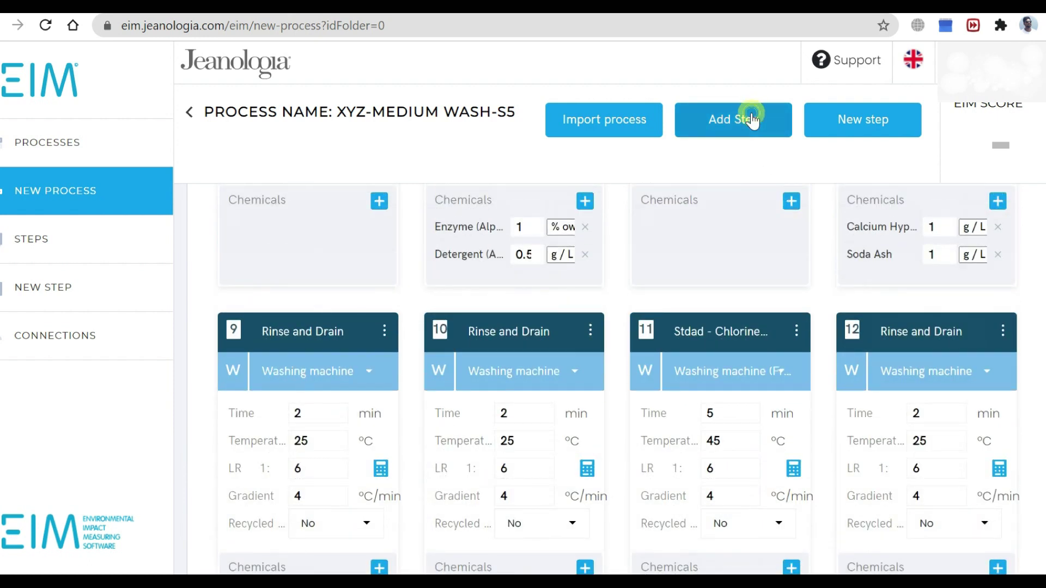
{"action": "left_click", "coordinate": [752, 121]}
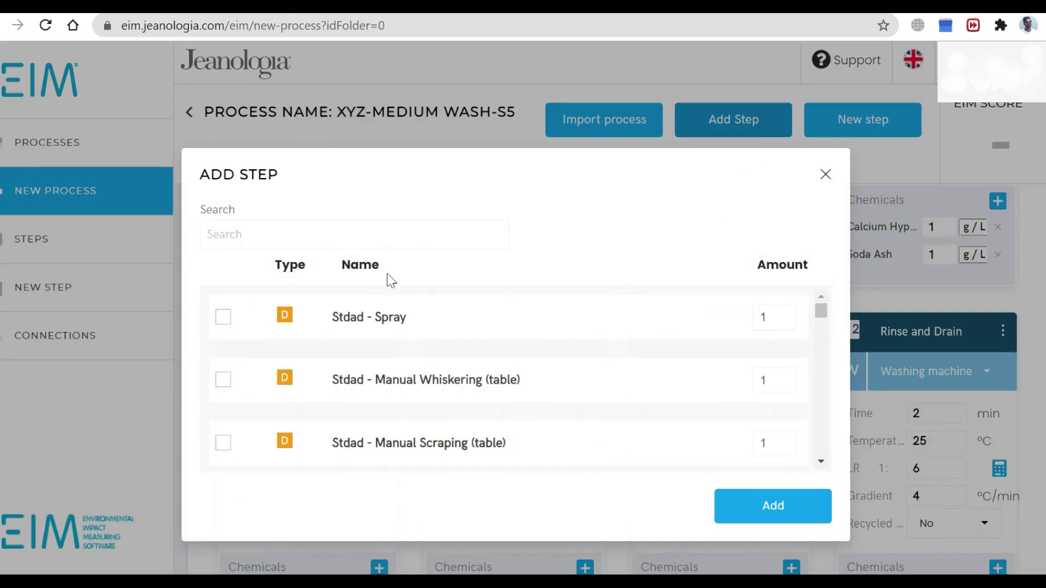
{"action": "left_click", "coordinate": [390, 235]}
{"action": "type", "text": "HYDR"}
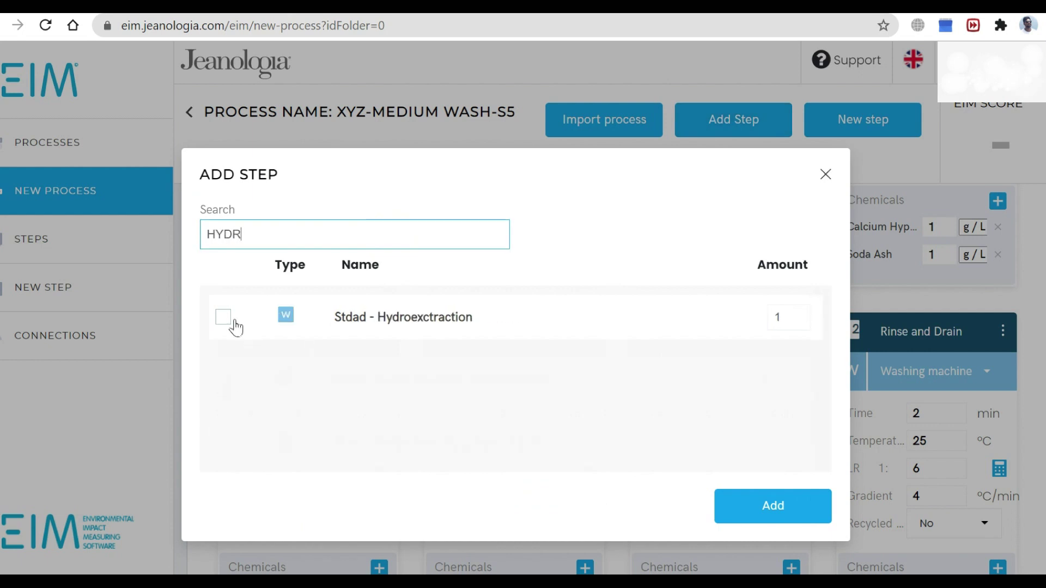
{"action": "left_click", "coordinate": [224, 318]}
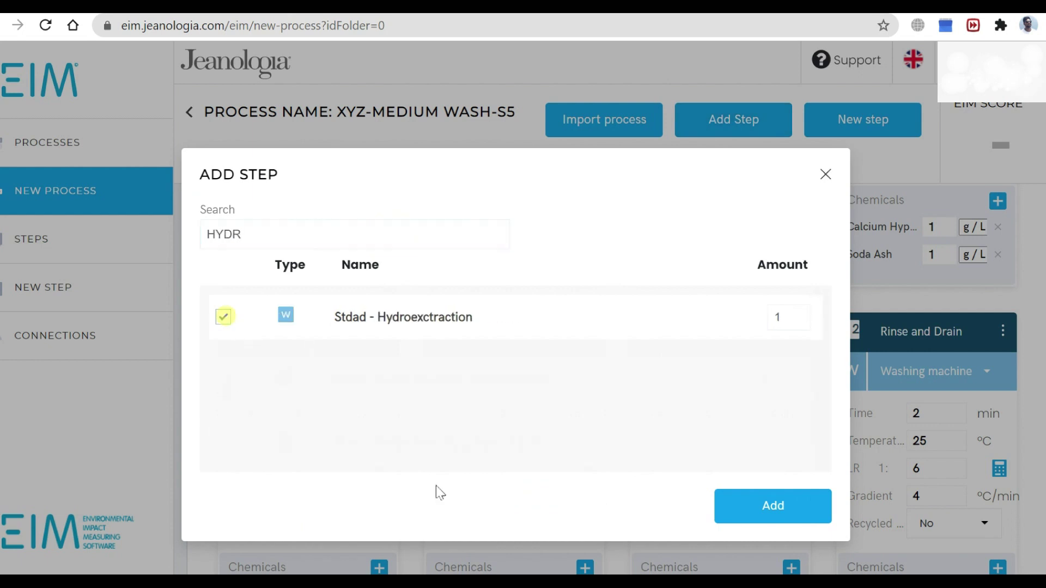
{"action": "left_click", "coordinate": [773, 509]}
Set the hydroextraction step's time to 3 min
{"action": "scroll", "coordinate": [643, 436], "scroll_direction": "down", "scroll_amount": 8}
{"action": "left_click", "coordinate": [316, 349]}
{"action": "key", "text": "BackSpace"}
{"action": "key", "text": "BackSpace"}
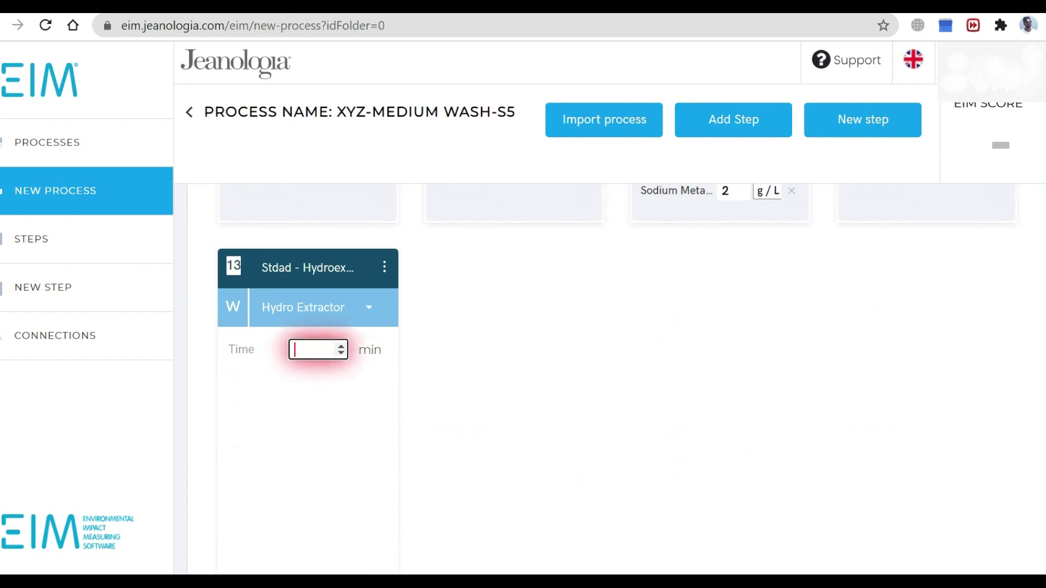
{"action": "type", "text": "3"}
Find the Stdad - Tumbler Drying wet step and add it to the process after the hydroextraction step
{"action": "left_click", "coordinate": [734, 130]}
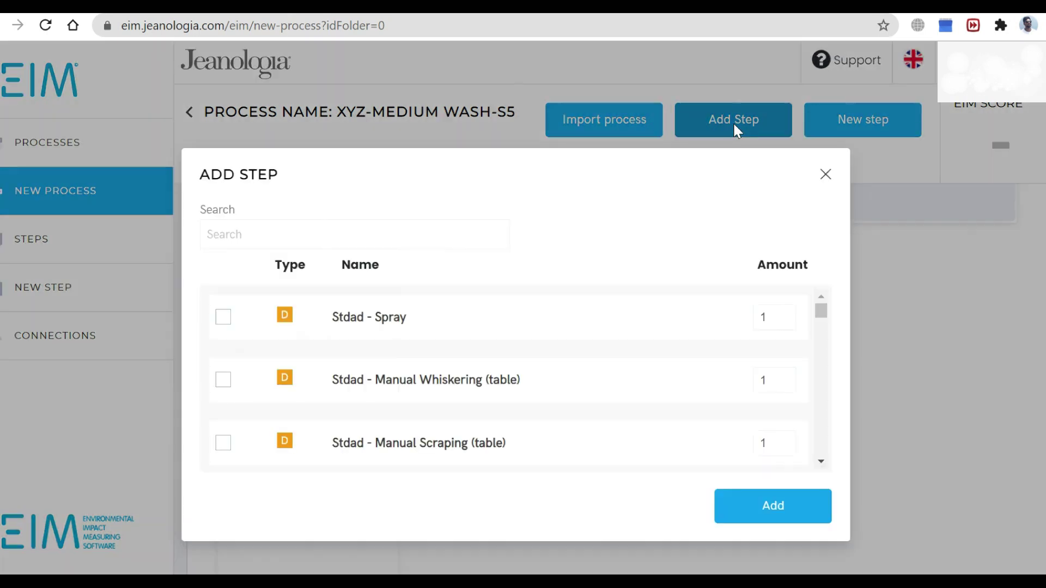
{"action": "left_click", "coordinate": [308, 227]}
{"action": "type", "text": "DRYE"}
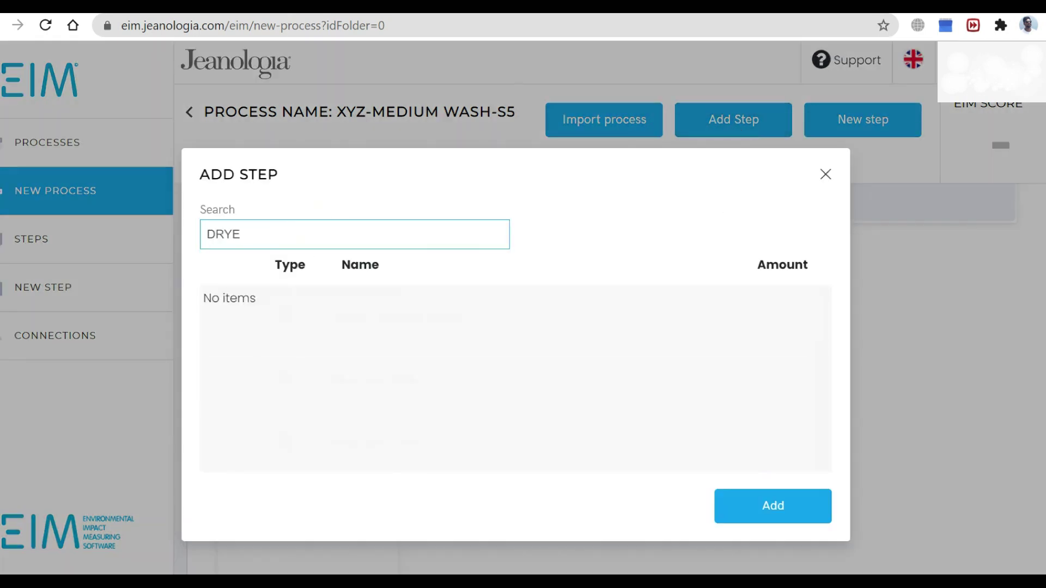
{"action": "key", "text": "BackSpace"}
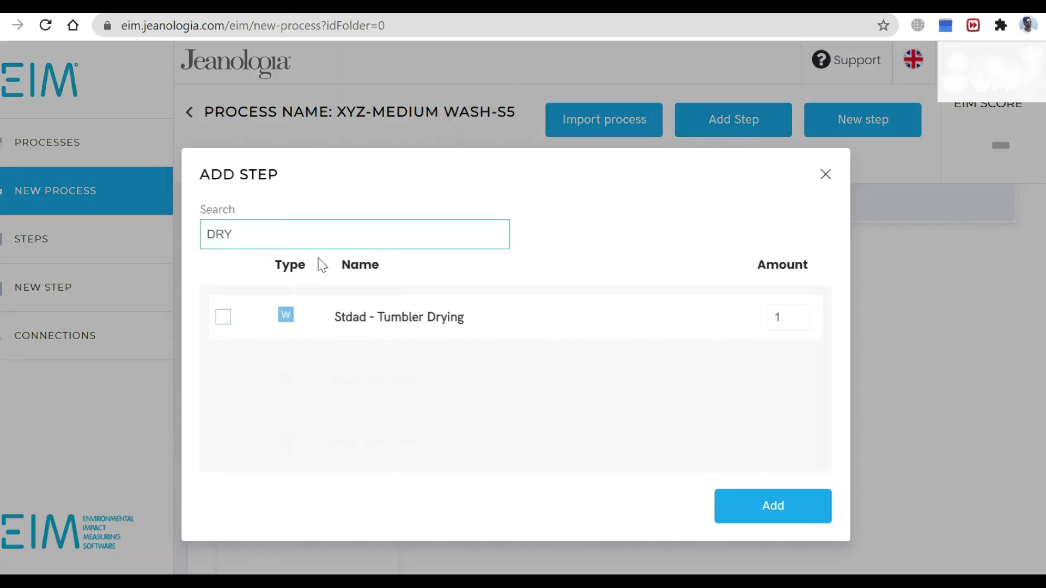
{"action": "left_click", "coordinate": [222, 317]}
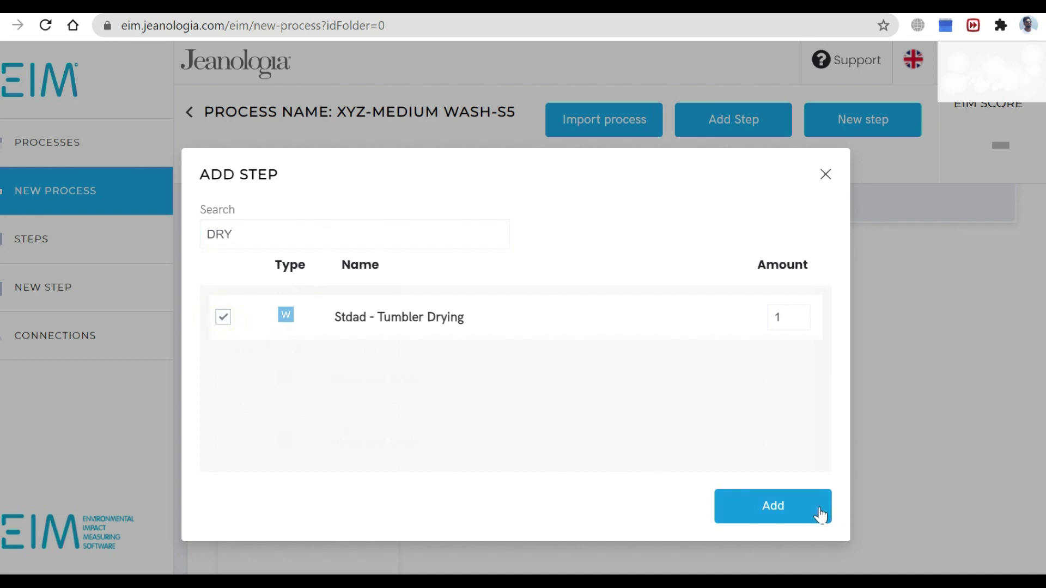
{"action": "left_click", "coordinate": [820, 515]}
Set the Tumbler Drying step's time to 40 min and its temperature to 60 °C
{"action": "left_click", "coordinate": [525, 349]}
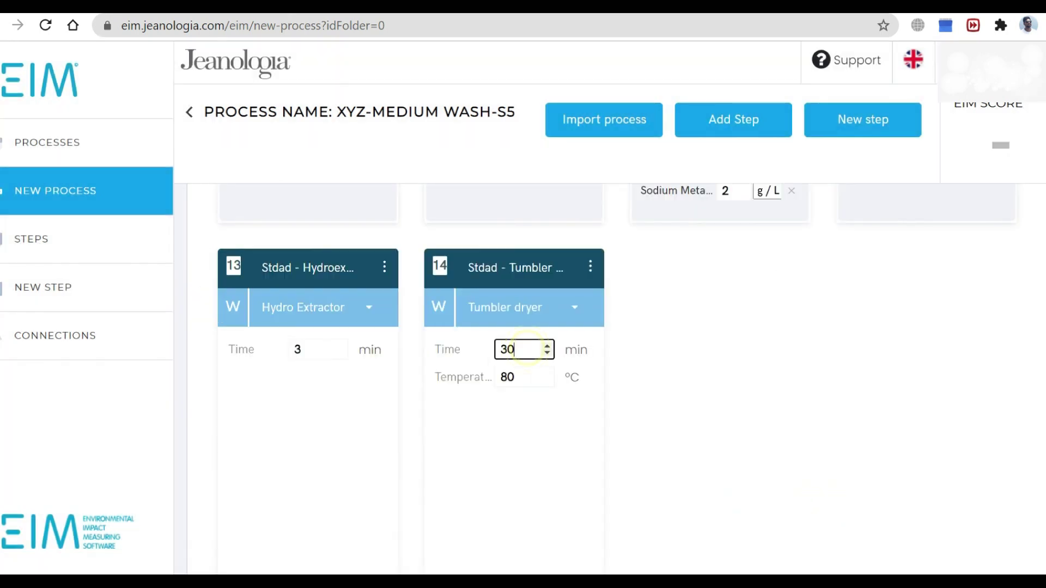
{"action": "key", "text": "BackSpace"}
{"action": "type", "text": "40"}
{"action": "key", "text": "Tab"}
{"action": "key", "text": "BackSpace"}
{"action": "type", "text": "60"}
Find the PP Spray dry step and add it to the process after the Tumbler Drying step
{"action": "left_click", "coordinate": [768, 121]}
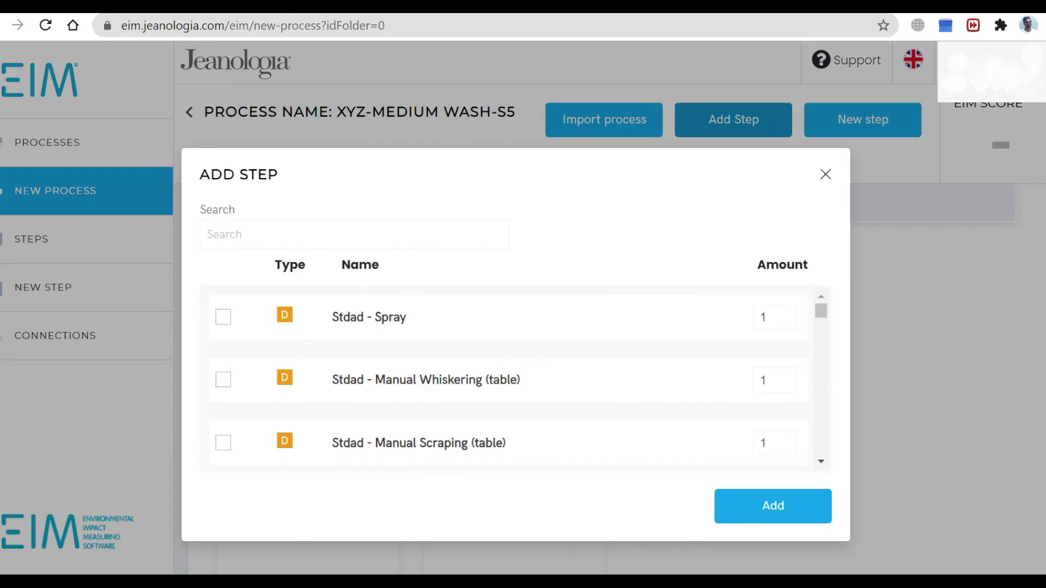
{"action": "left_click", "coordinate": [367, 231]}
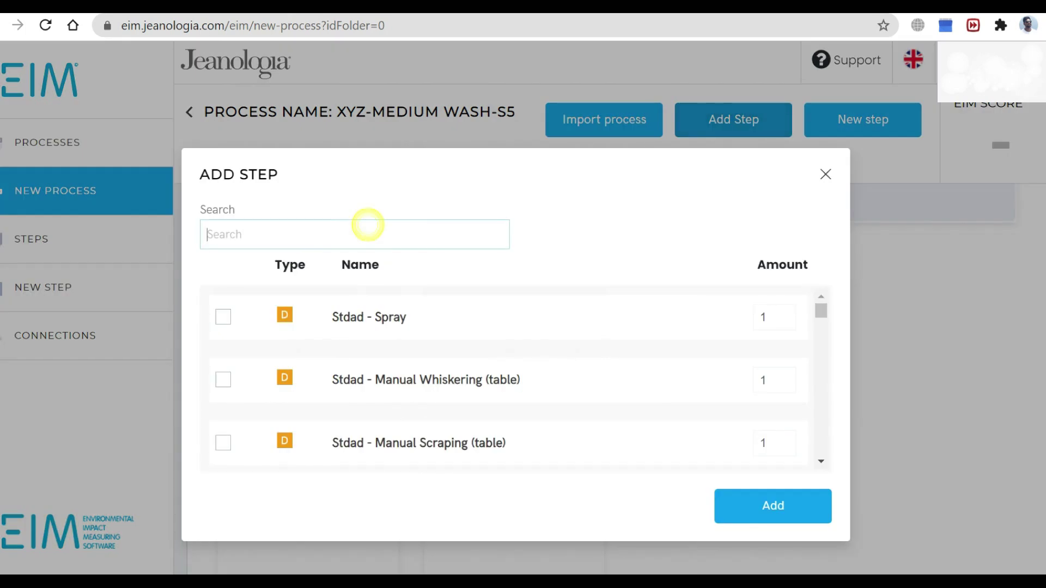
{"action": "type", "text": "PP SP"}
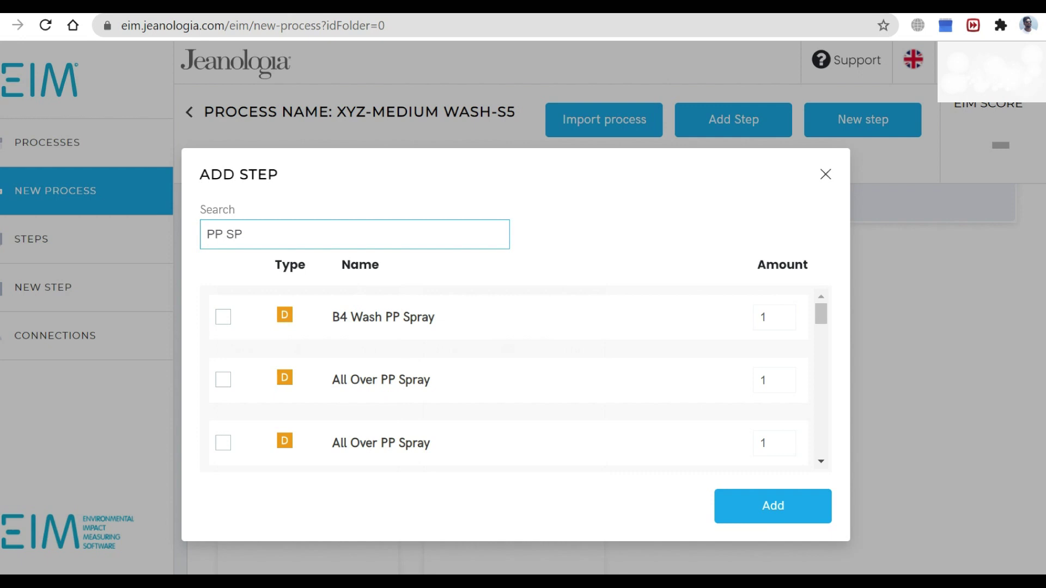
{"action": "scroll", "coordinate": [383, 414], "scroll_direction": "down", "scroll_amount": 10}
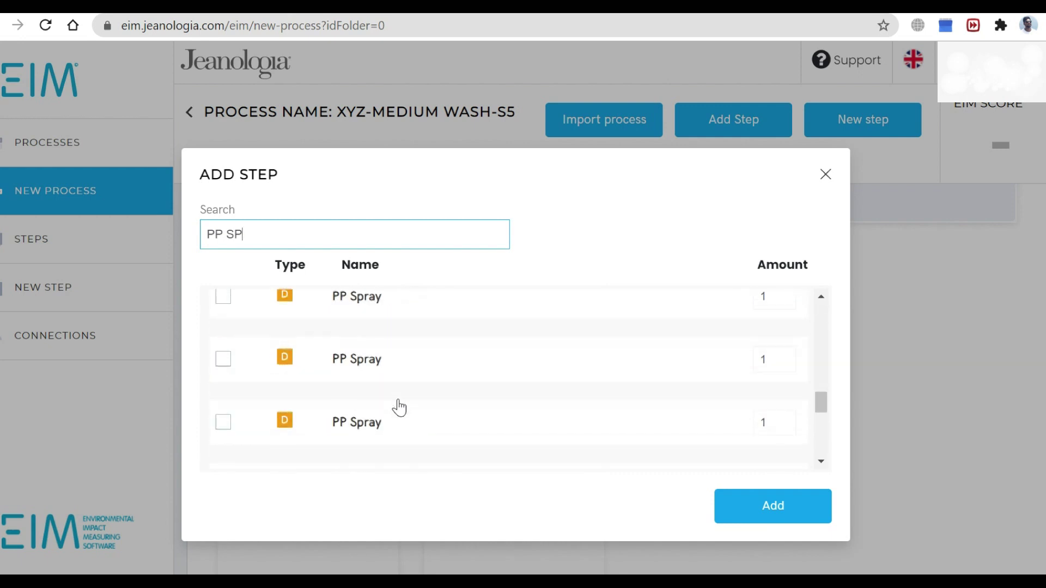
{"action": "left_click", "coordinate": [225, 359]}
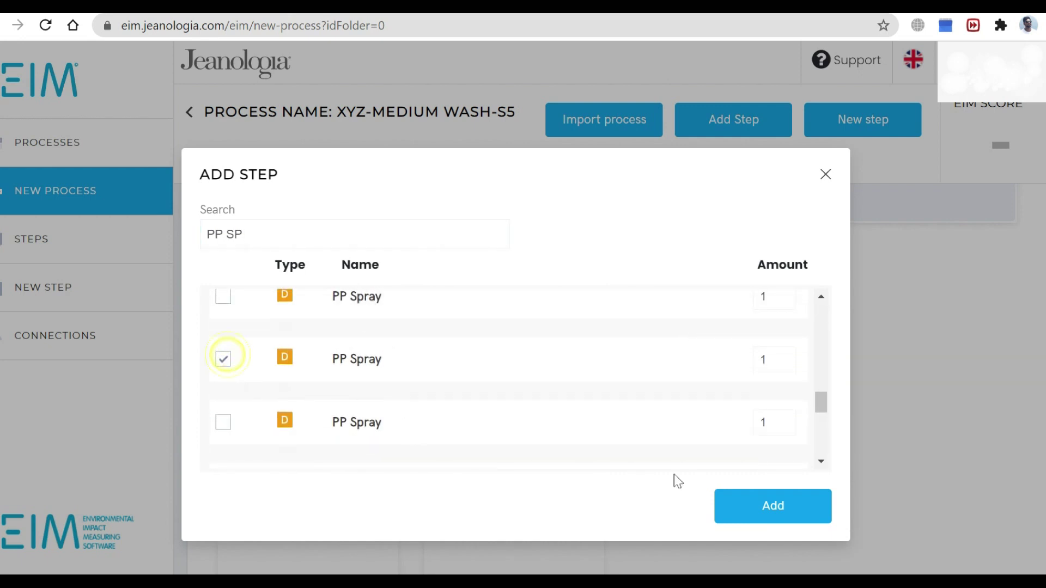
{"action": "left_click", "coordinate": [752, 508]}
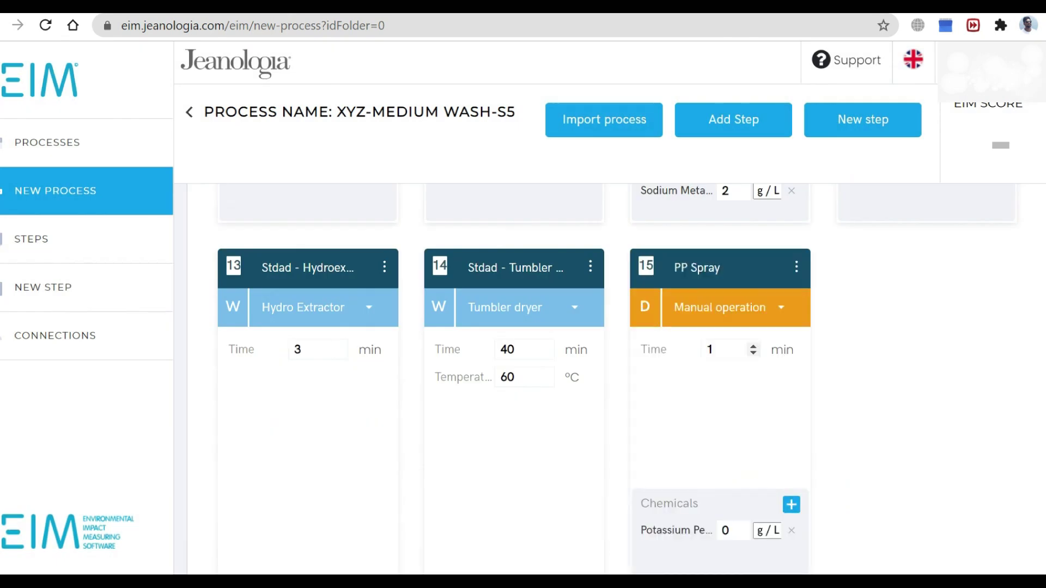
{"action": "scroll", "coordinate": [759, 506], "scroll_direction": "down", "scroll_amount": 2}
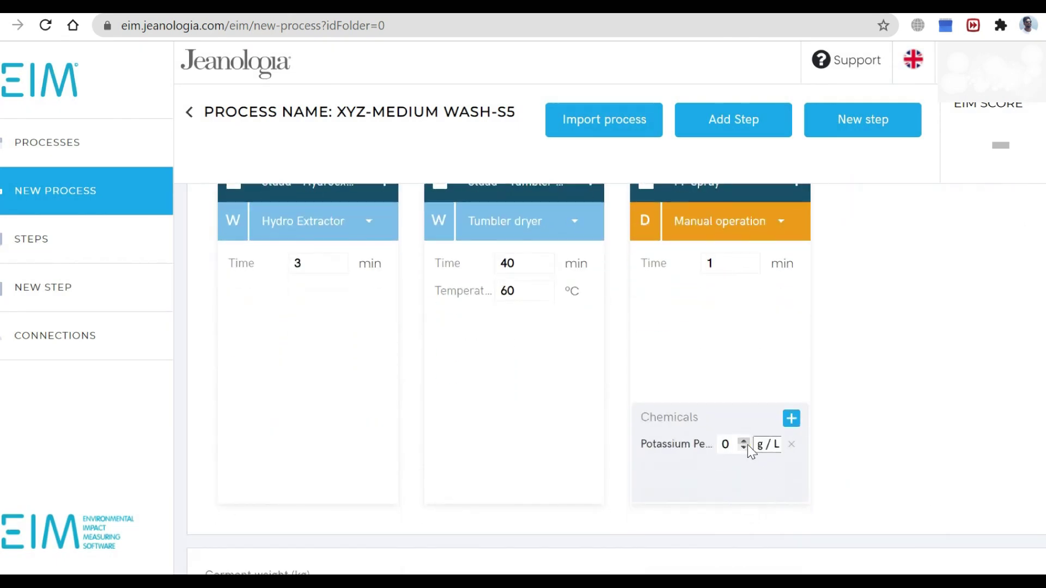
{"action": "scroll", "coordinate": [895, 300], "scroll_direction": "up", "scroll_amount": 4}
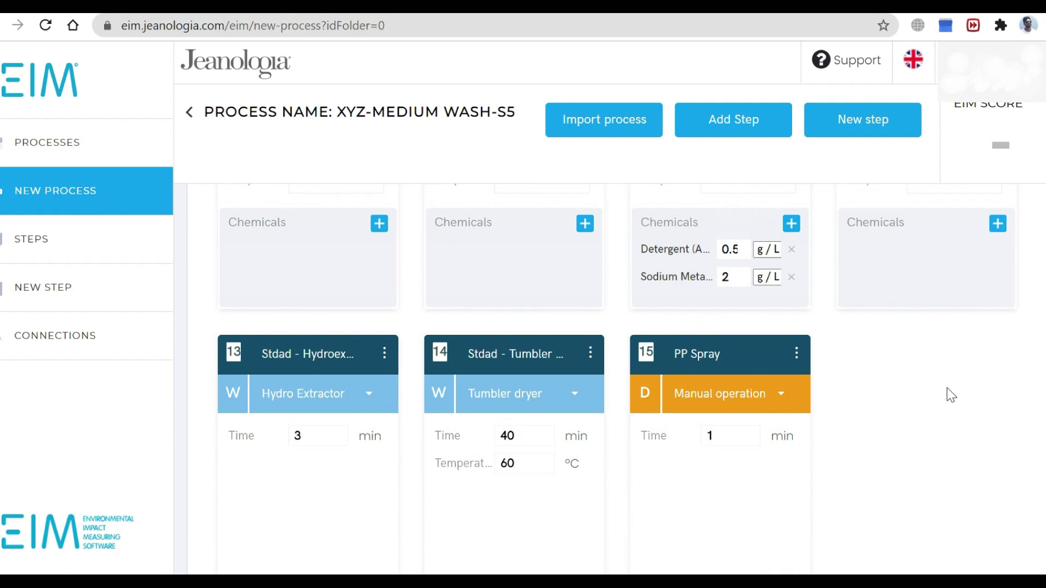
Find the Tintin wet step and add it to the process after the last Rinse and Drain step
{"action": "left_click", "coordinate": [743, 127]}
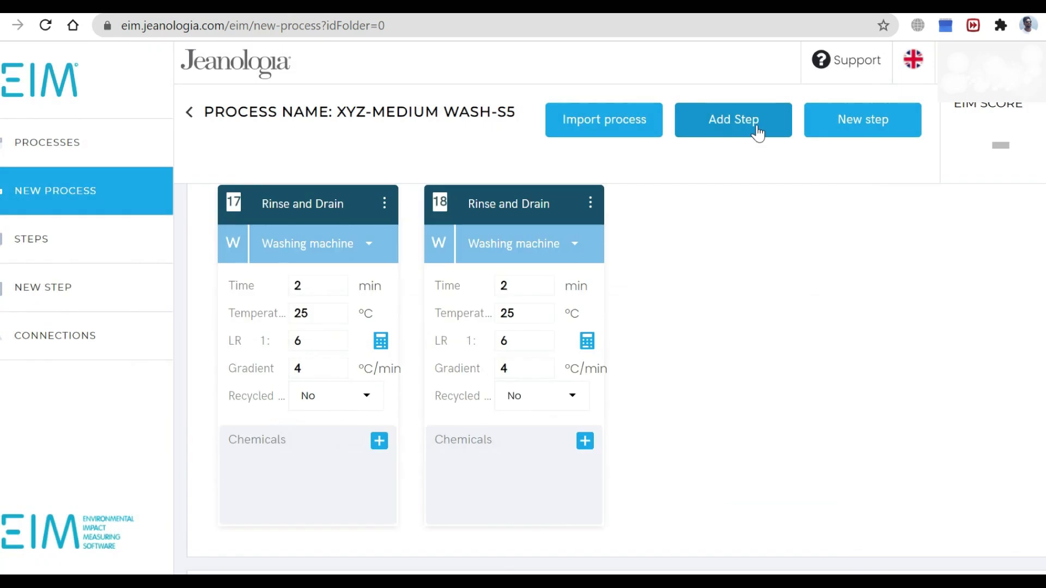
{"action": "left_click", "coordinate": [757, 127]}
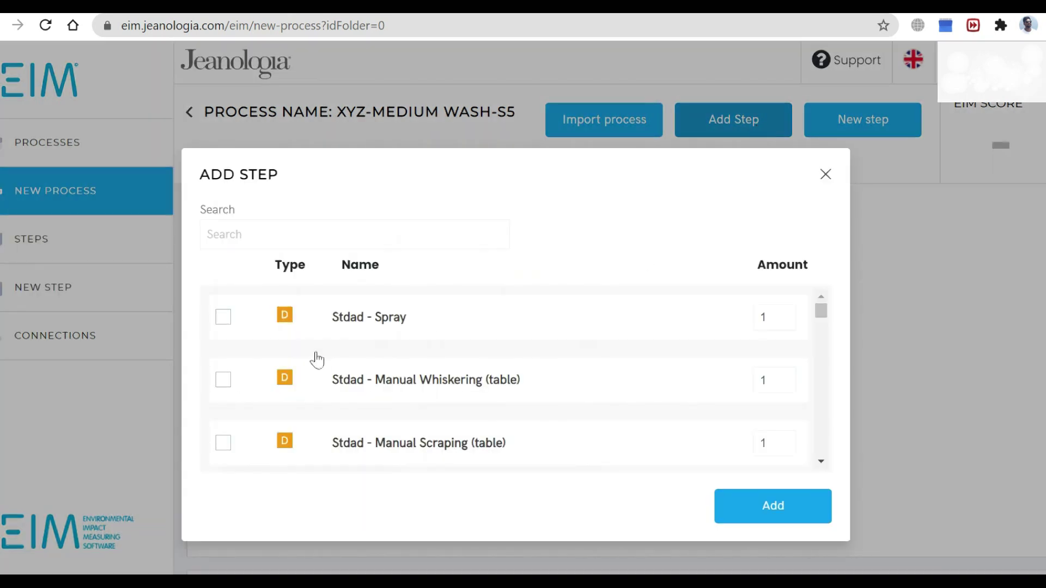
{"action": "left_click", "coordinate": [353, 232]}
{"action": "type", "text": "TIN"}
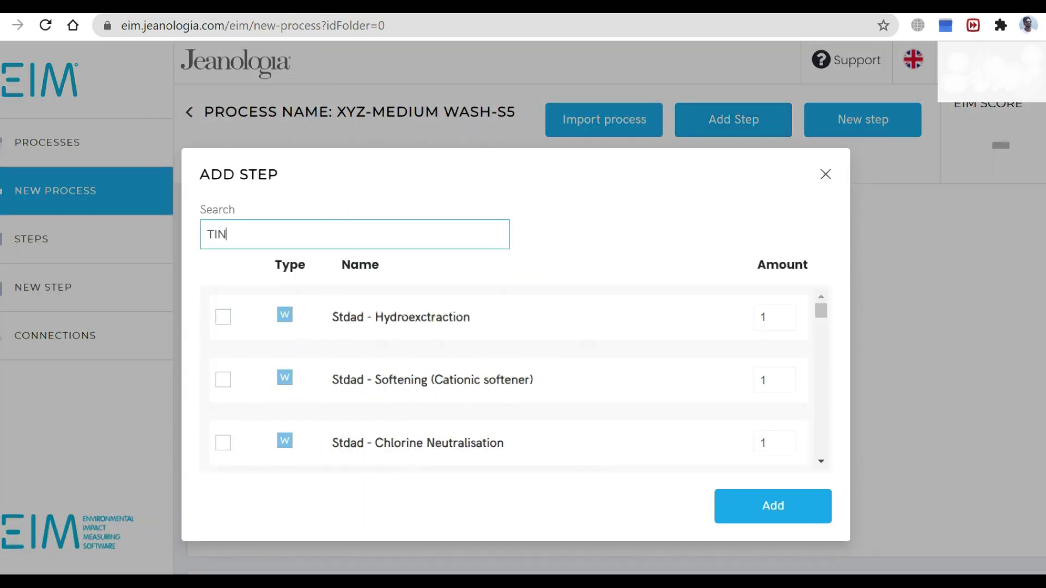
{"action": "type", "text": "ET"}
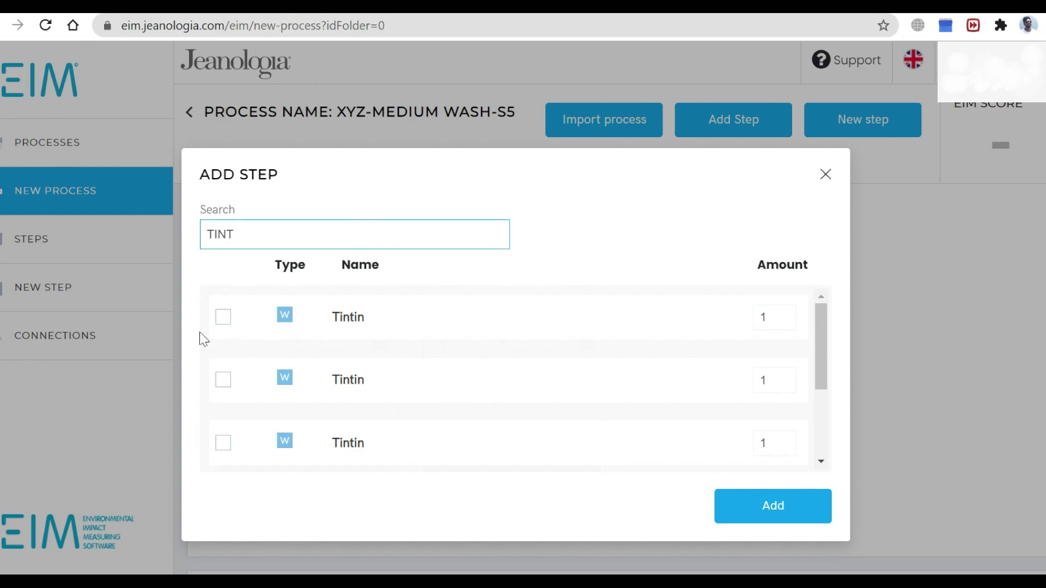
{"action": "left_click", "coordinate": [223, 317]}
{"action": "left_click", "coordinate": [801, 507]}
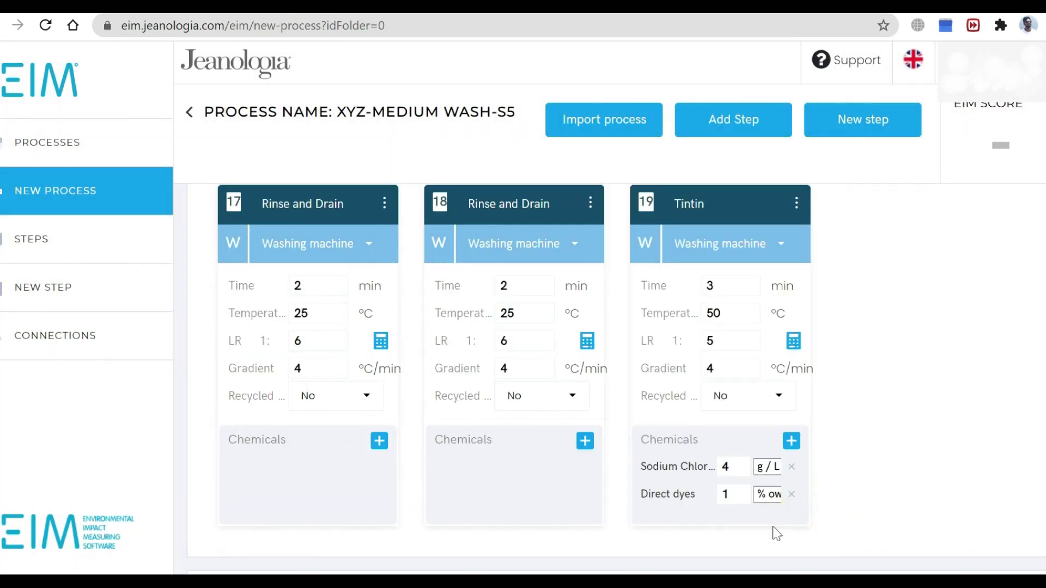
Add the Fixing wet step after Tintin, followed by the Stdad - Softening (Cationic softener) wet step
{"action": "left_click", "coordinate": [718, 121]}
{"action": "left_click", "coordinate": [353, 236]}
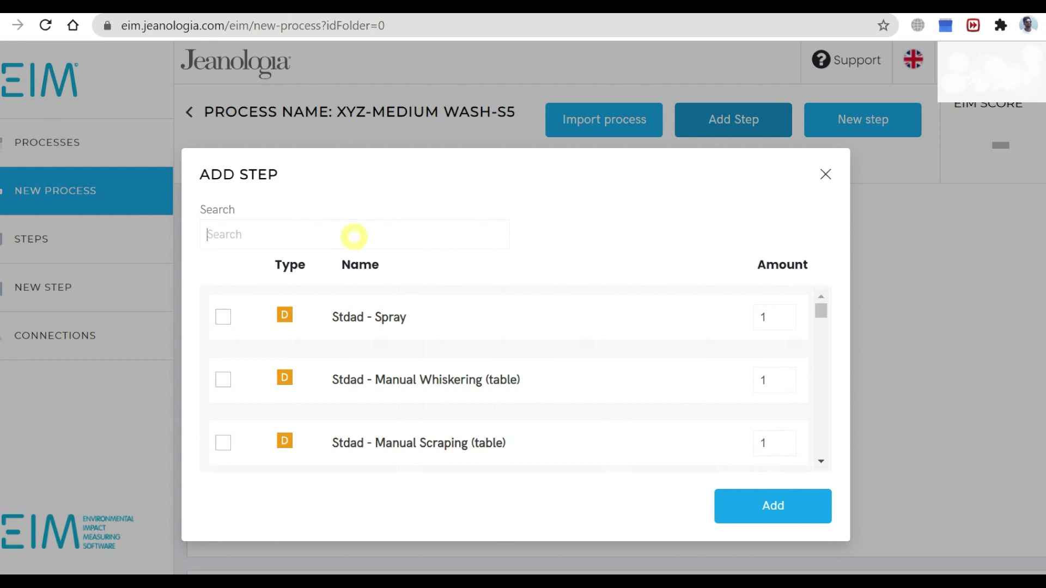
{"action": "type", "text": "FIXING"}
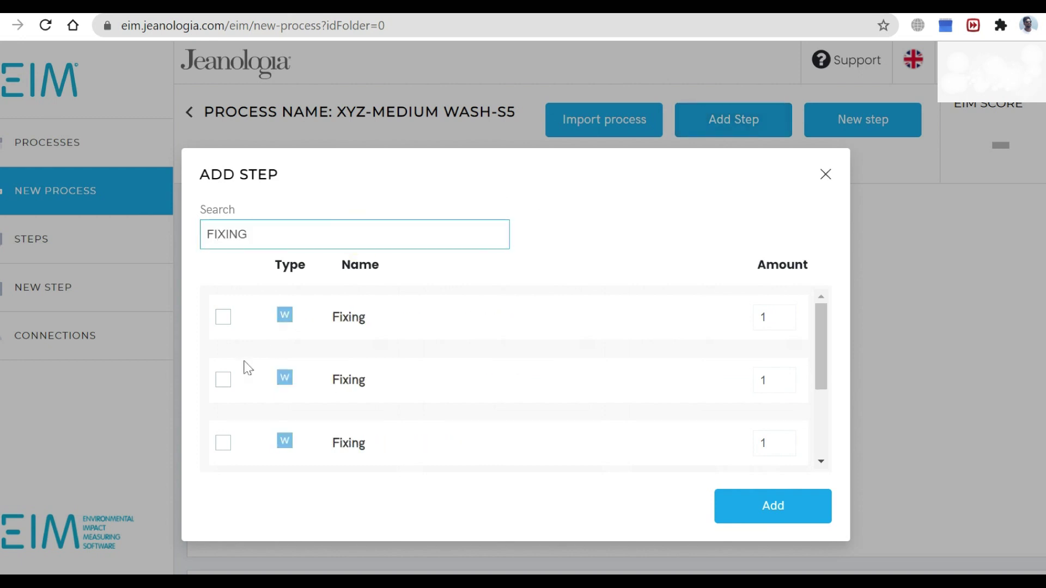
{"action": "left_click", "coordinate": [223, 317]}
{"action": "left_click", "coordinate": [742, 506]}
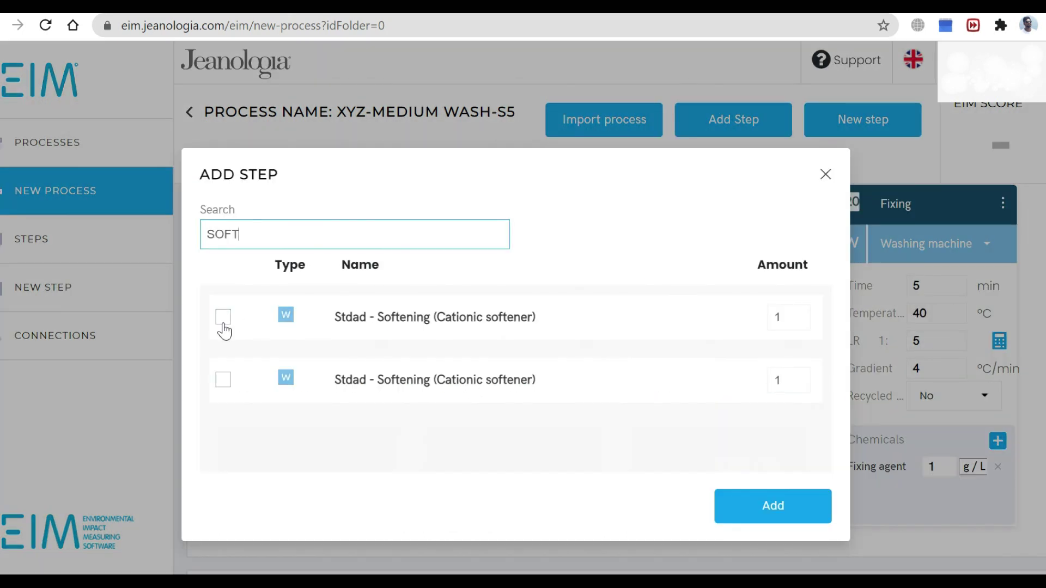
{"action": "left_click", "coordinate": [223, 317]}
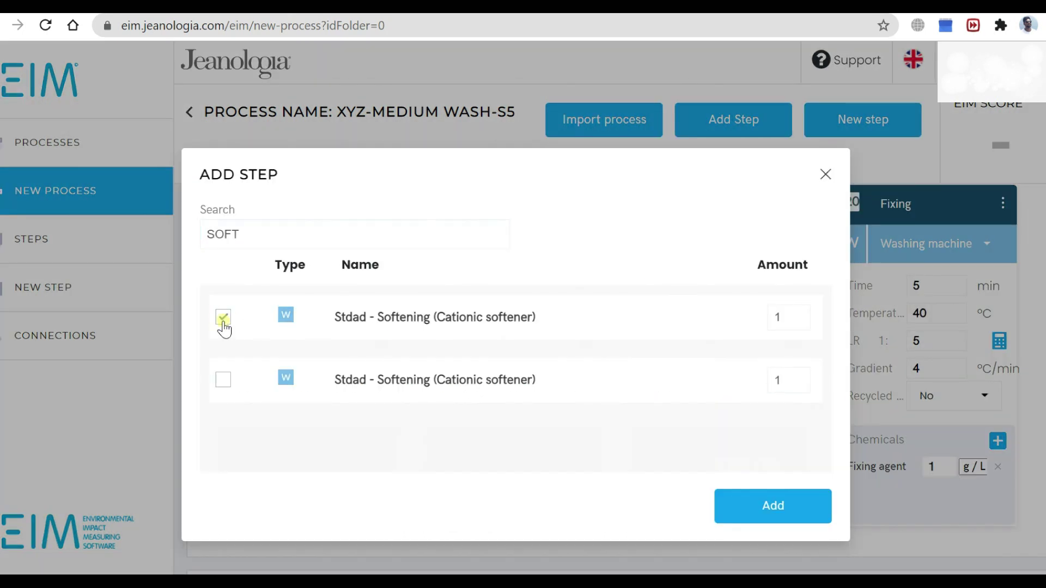
{"action": "left_click", "coordinate": [771, 515]}
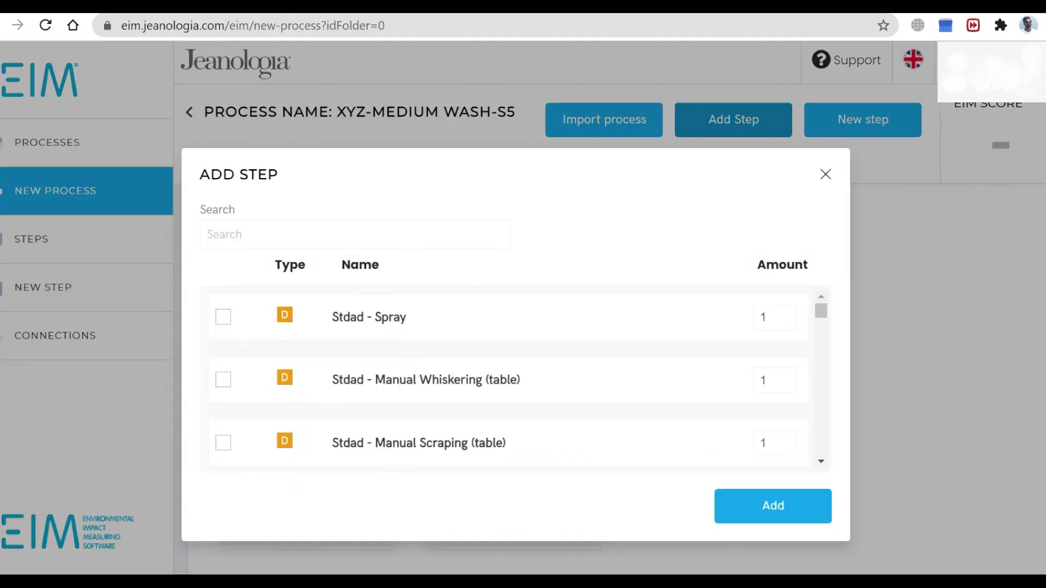
Find the Stdad - Hydroexctraction wet step and add it again at the end of the process
{"action": "left_click", "coordinate": [303, 236]}
{"action": "type", "text": "HYD"}
{"action": "left_click", "coordinate": [417, 322]}
{"action": "left_click", "coordinate": [794, 509]}
Find the Stdad - Tumbler Drying wet step and add it after the second hydroextraction step
{"action": "left_click", "coordinate": [374, 235]}
{"action": "type", "text": "DRY"}
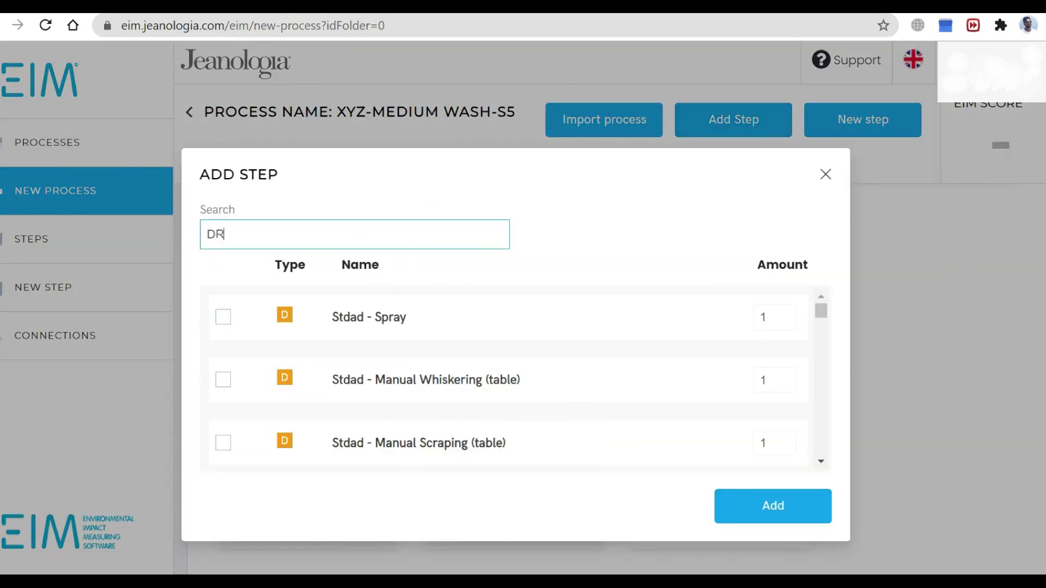
{"action": "left_click", "coordinate": [417, 322]}
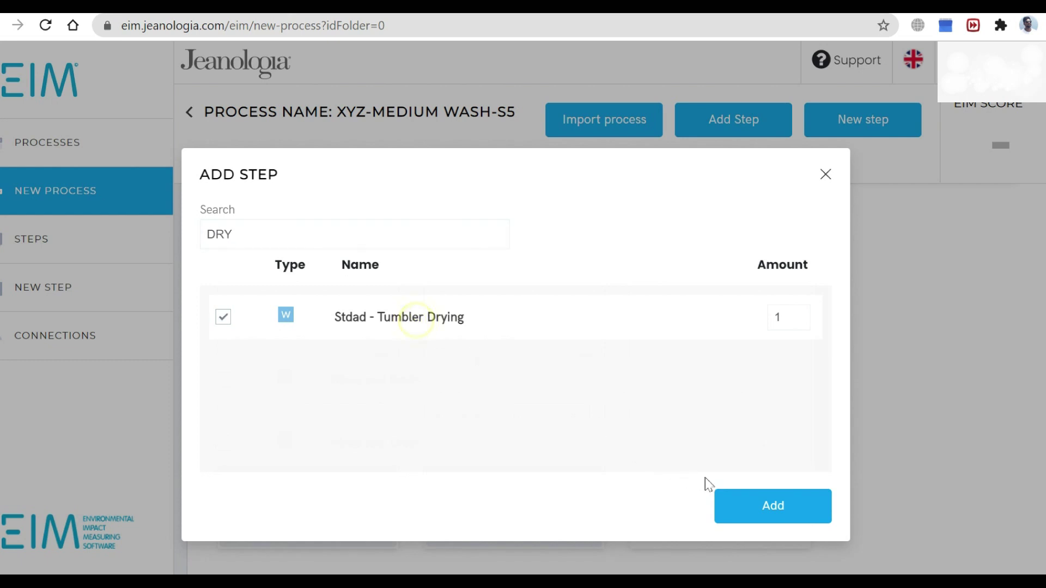
{"action": "left_click", "coordinate": [745, 511]}
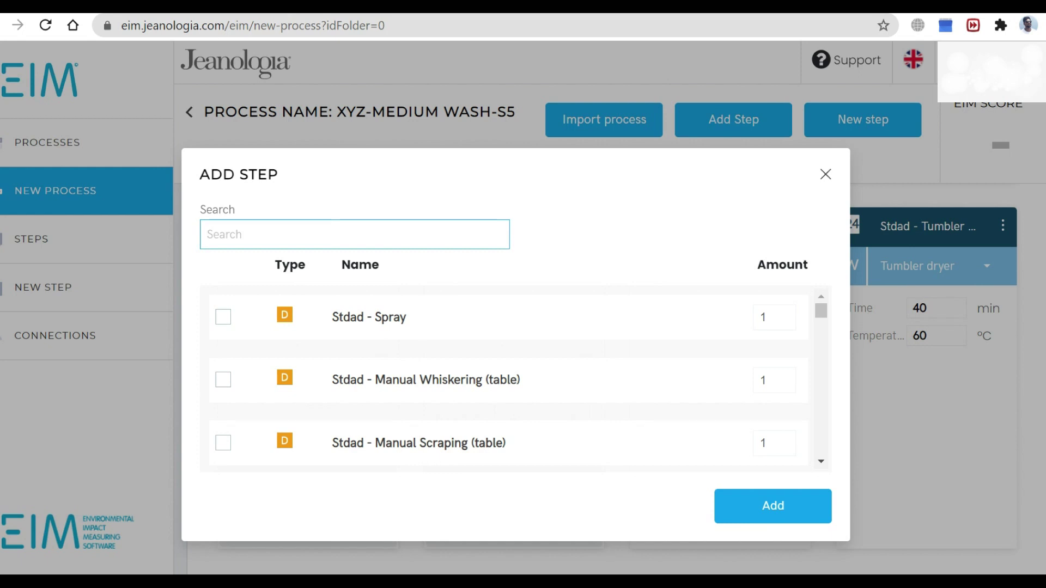
Find the Box 3D dry step and add it to the process after the final Tumbler Drying step
{"action": "type", "text": "3D"}
{"action": "left_click", "coordinate": [222, 321]}
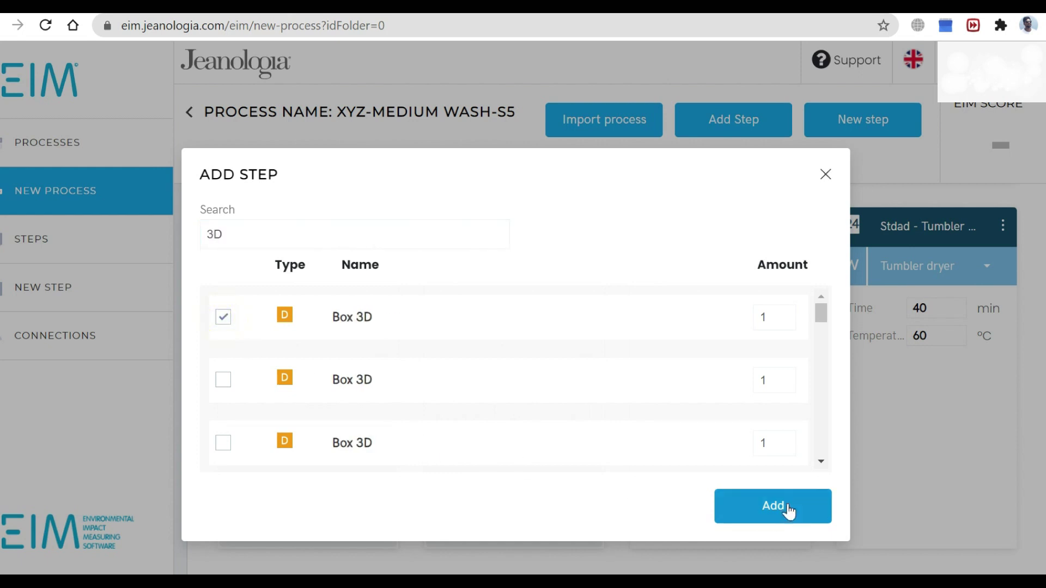
{"action": "left_click", "coordinate": [790, 508]}
Set the garment weight to 0.400 kg to calculate the EIM score of the process
{"action": "scroll", "coordinate": [362, 479], "scroll_direction": "down", "scroll_amount": 5}
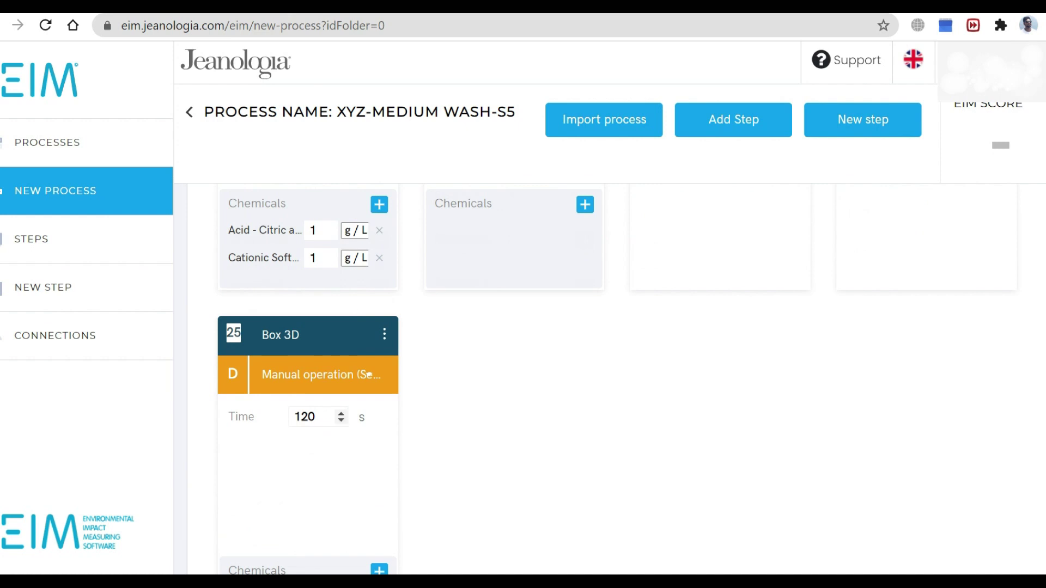
{"action": "scroll", "coordinate": [440, 399], "scroll_direction": "down", "scroll_amount": 5}
{"action": "scroll", "coordinate": [724, 423], "scroll_direction": "down", "scroll_amount": 3}
{"action": "left_click", "coordinate": [240, 327]}
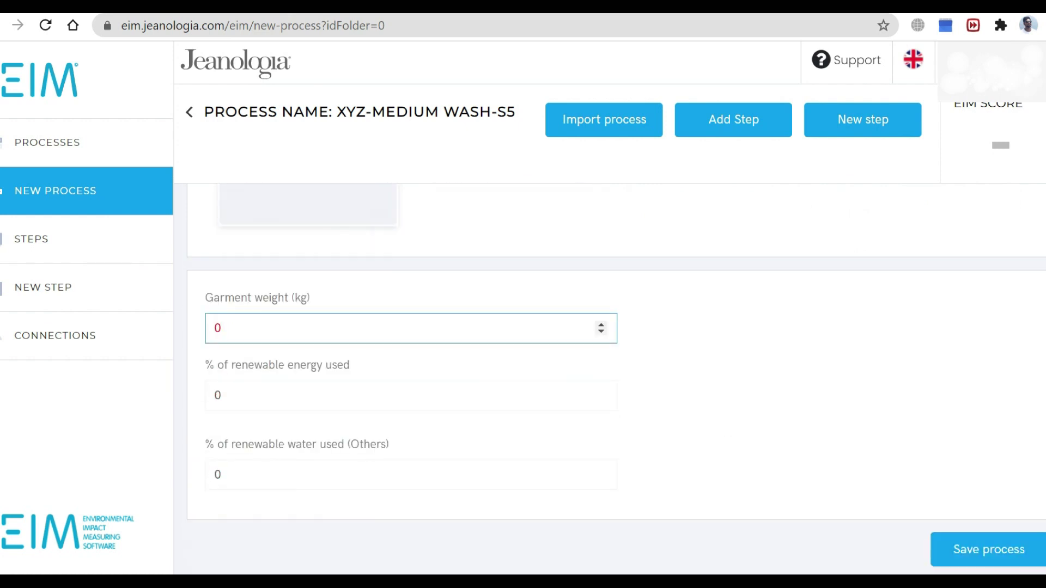
{"action": "key", "text": "BackSpace"}
{"action": "type", "text": "0.400"}
{"action": "left_click", "coordinate": [750, 339]}
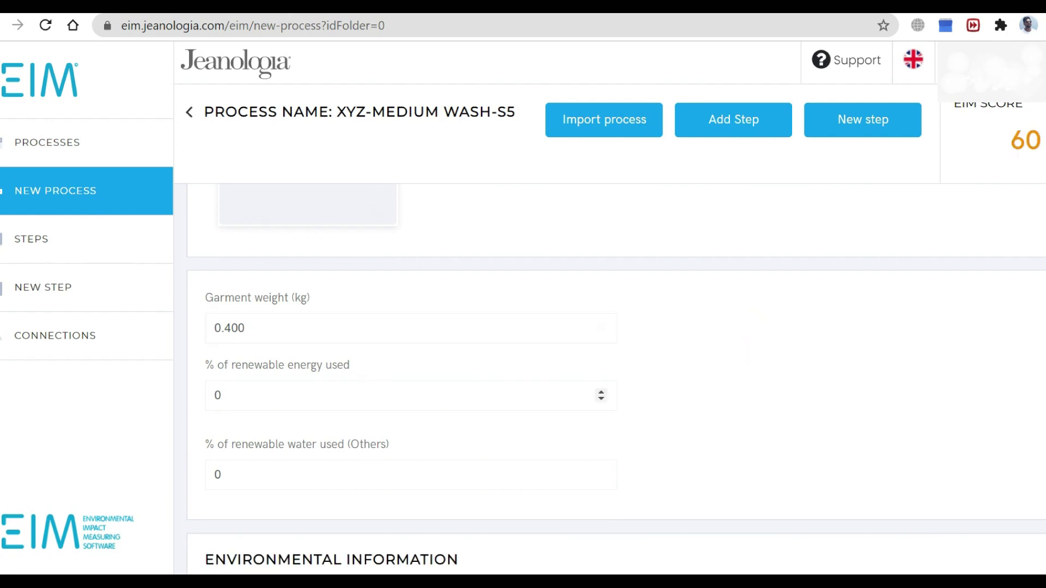
Review the process steps and examine the EIM score and the calculated and effective water, energy, chemical and worker impacts
{"action": "scroll", "coordinate": [294, 450], "scroll_direction": "down", "scroll_amount": 3}
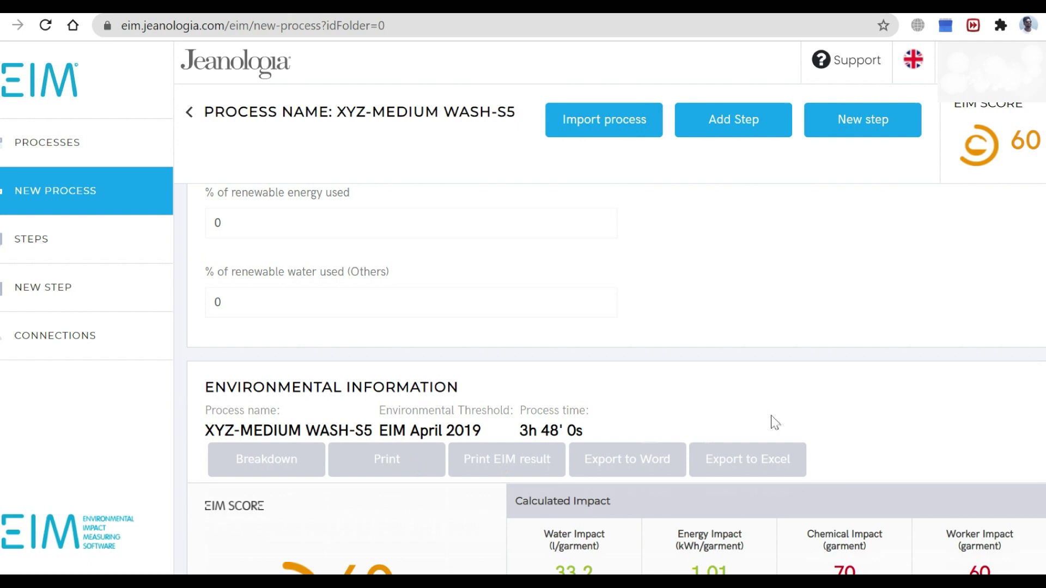
{"action": "scroll", "coordinate": [776, 423], "scroll_direction": "up", "scroll_amount": 5}
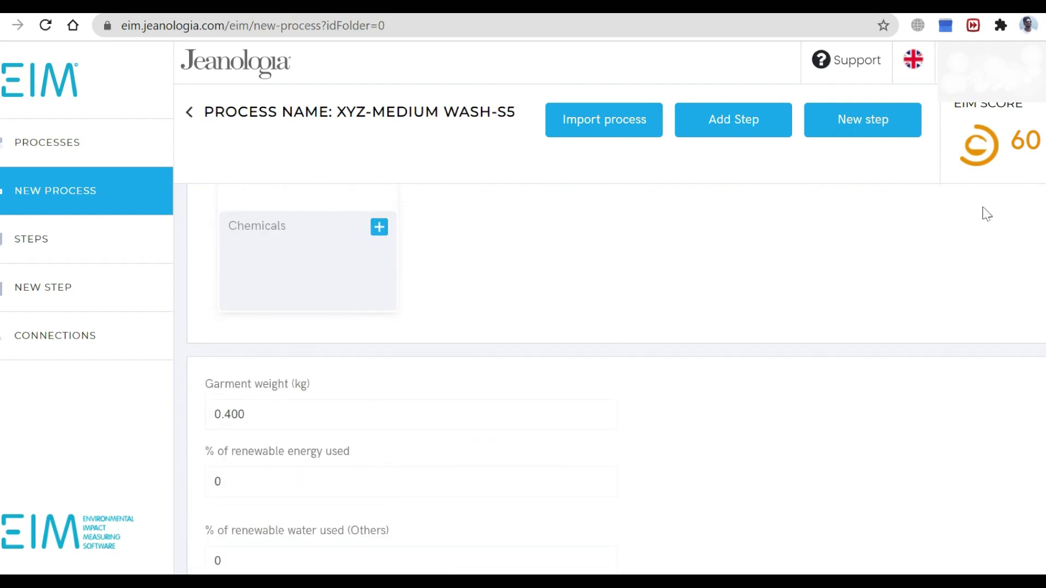
{"action": "scroll", "coordinate": [908, 288], "scroll_direction": "up", "scroll_amount": 20}
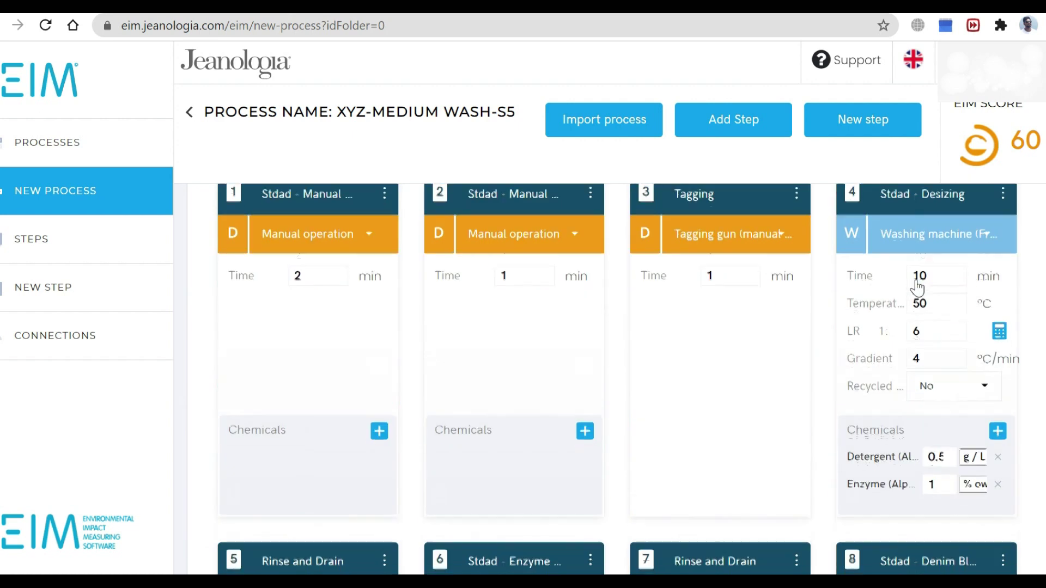
{"action": "scroll", "coordinate": [937, 321], "scroll_direction": "up", "scroll_amount": 5}
{"action": "scroll", "coordinate": [976, 240], "scroll_direction": "down", "scroll_amount": 10}
{"action": "scroll", "coordinate": [984, 248], "scroll_direction": "down", "scroll_amount": 20}
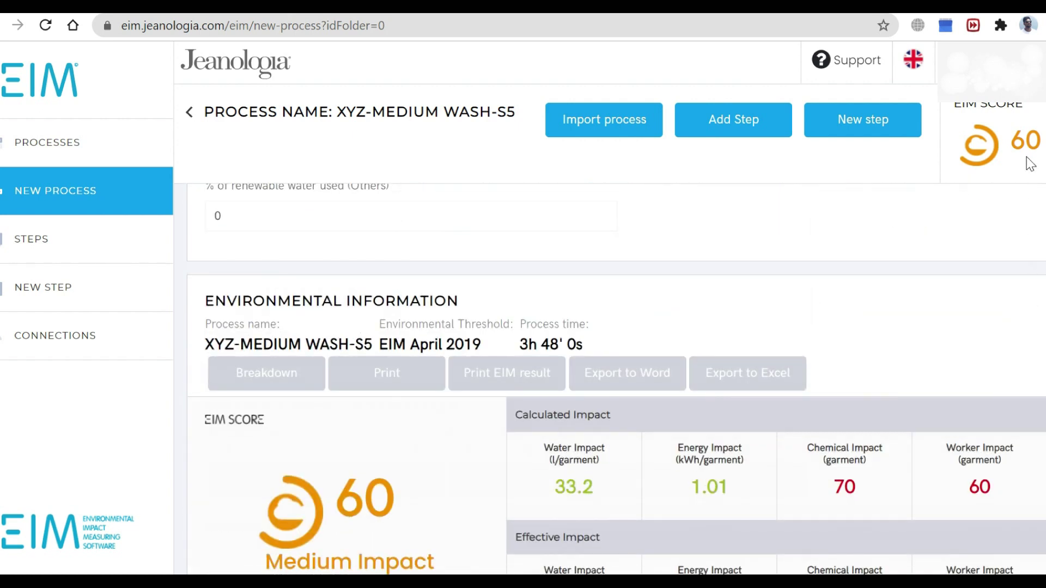
{"action": "scroll", "coordinate": [1029, 163], "scroll_direction": "down", "scroll_amount": 3}
{"action": "scroll", "coordinate": [465, 346], "scroll_direction": "up", "scroll_amount": 2}
{"action": "scroll", "coordinate": [465, 344], "scroll_direction": "down", "scroll_amount": 2}
{"action": "scroll", "coordinate": [455, 349], "scroll_direction": "up", "scroll_amount": 2}
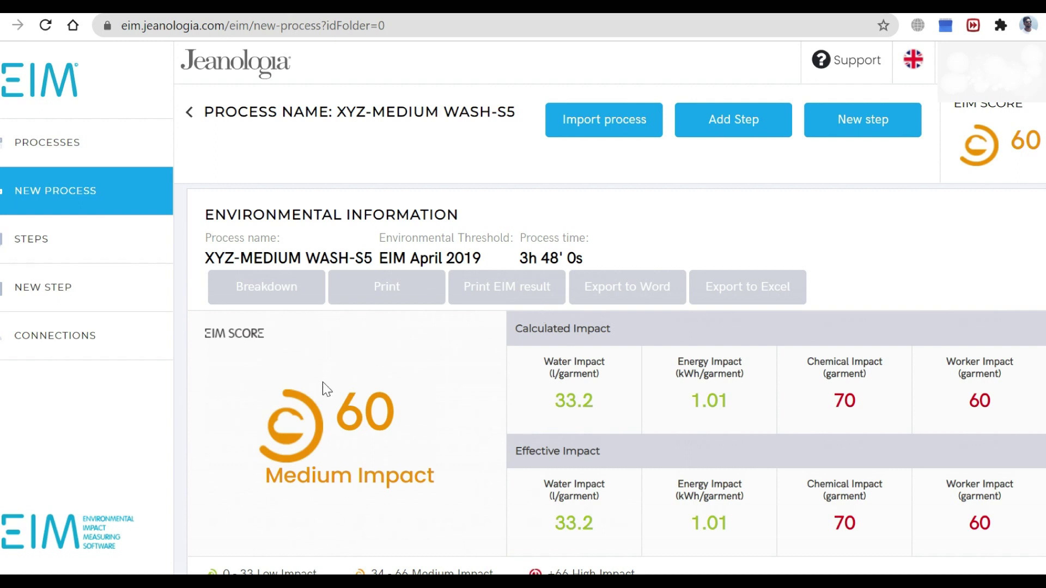
Save the XYZ-MEDIUM WASH-S5 process
{"action": "scroll", "coordinate": [323, 381], "scroll_direction": "down", "scroll_amount": 2}
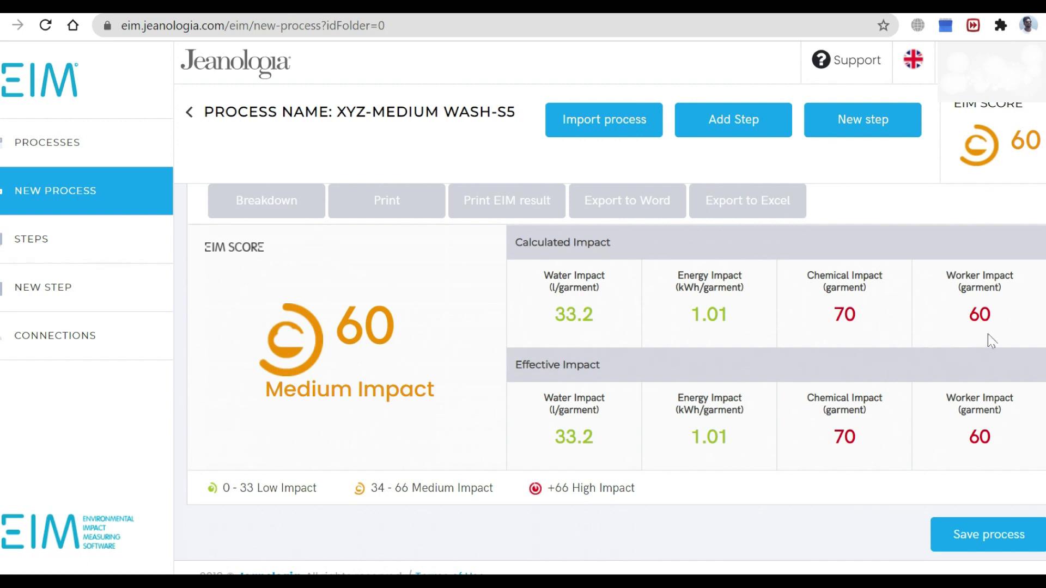
{"action": "scroll", "coordinate": [989, 341], "scroll_direction": "down", "scroll_amount": 1}
{"action": "left_click", "coordinate": [978, 513]}
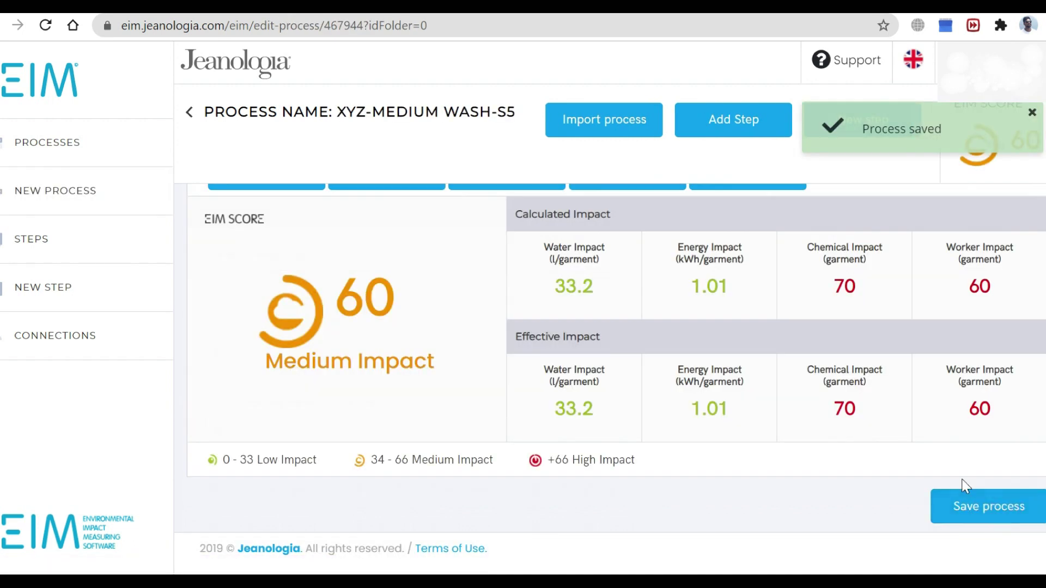
Go to the list of processes and open the saved XYZ-MEDIUM WASH-S5 process to view its environmental information
{"action": "scroll", "coordinate": [978, 472], "scroll_direction": "up", "scroll_amount": 10}
{"action": "scroll", "coordinate": [981, 471], "scroll_direction": "up", "scroll_amount": 10}
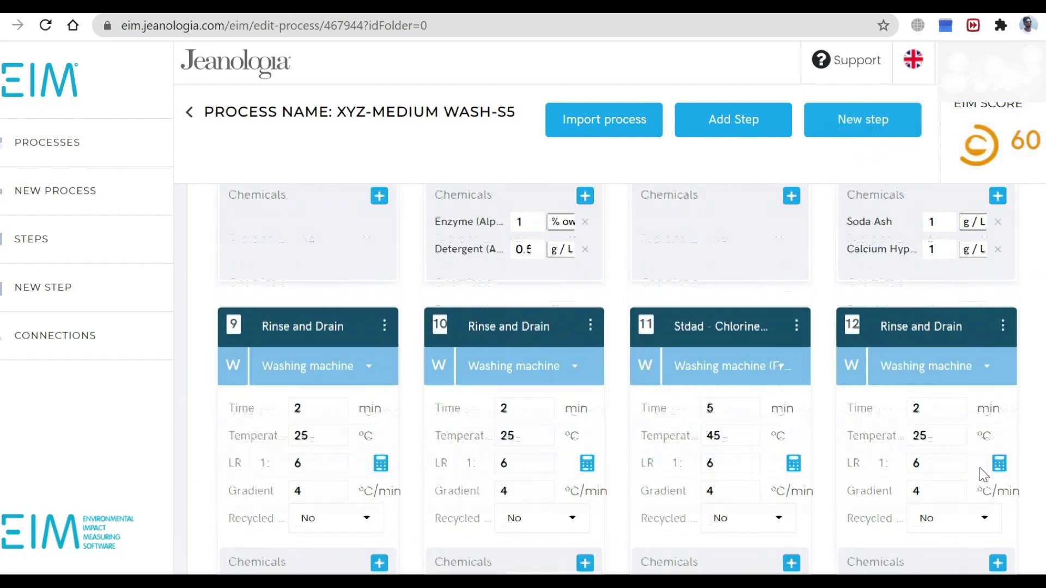
{"action": "scroll", "coordinate": [109, 218], "scroll_direction": "up", "scroll_amount": 4}
{"action": "left_click", "coordinate": [52, 152]}
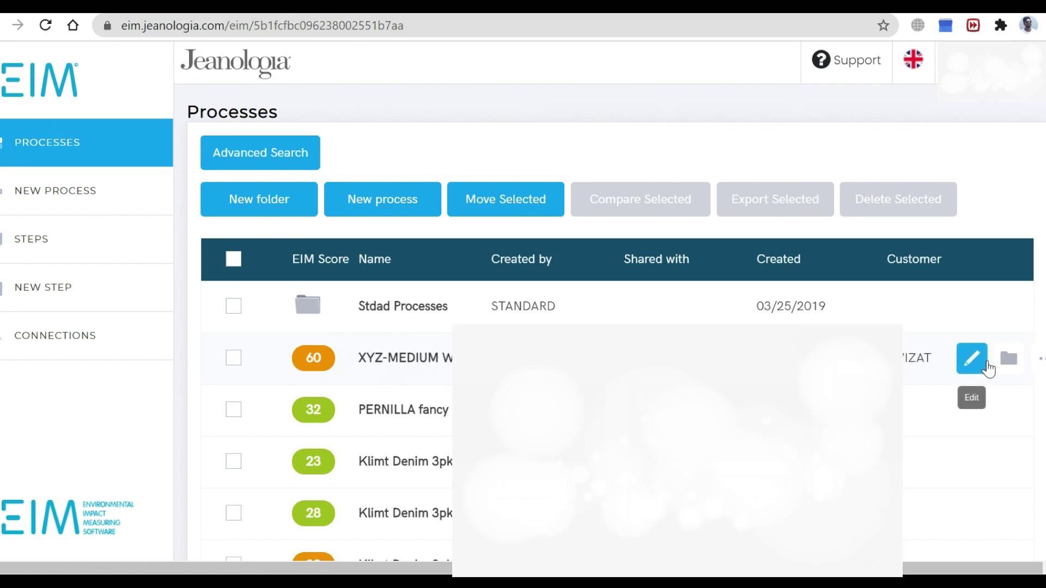
{"action": "left_click", "coordinate": [418, 360]}
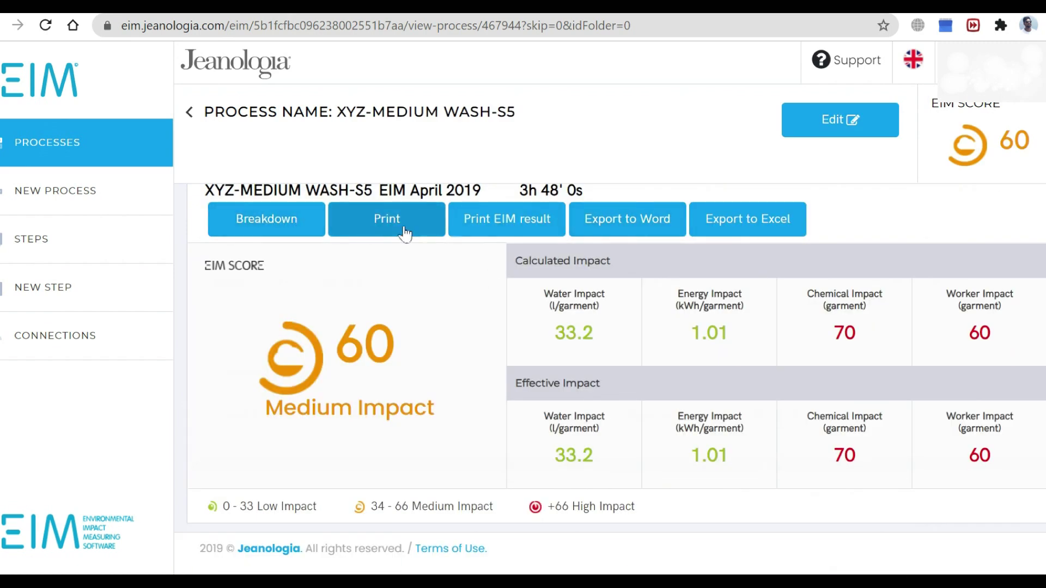
Export the XYZ-MEDIUM WASH-S5 process to a Word document and open the downloaded file
{"action": "left_click", "coordinate": [638, 218]}
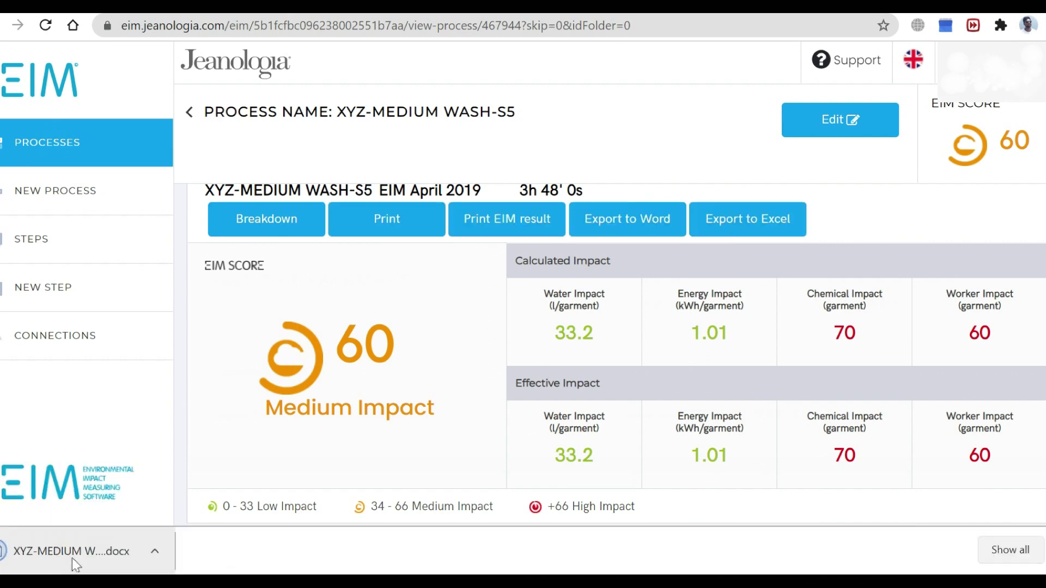
{"action": "left_click", "coordinate": [64, 554]}
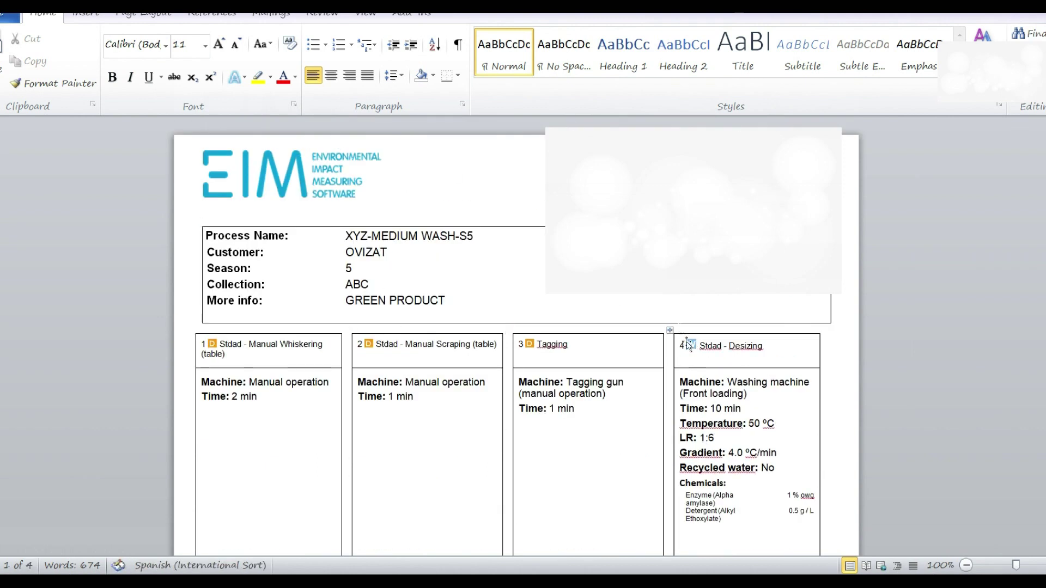
Review the exported report from the process steps to the calculated and effective impacts and EIM score, and return to its beginning
{"action": "scroll", "coordinate": [517, 338], "scroll_direction": "down", "scroll_amount": 10}
{"action": "scroll", "coordinate": [633, 423], "scroll_direction": "down", "scroll_amount": 20}
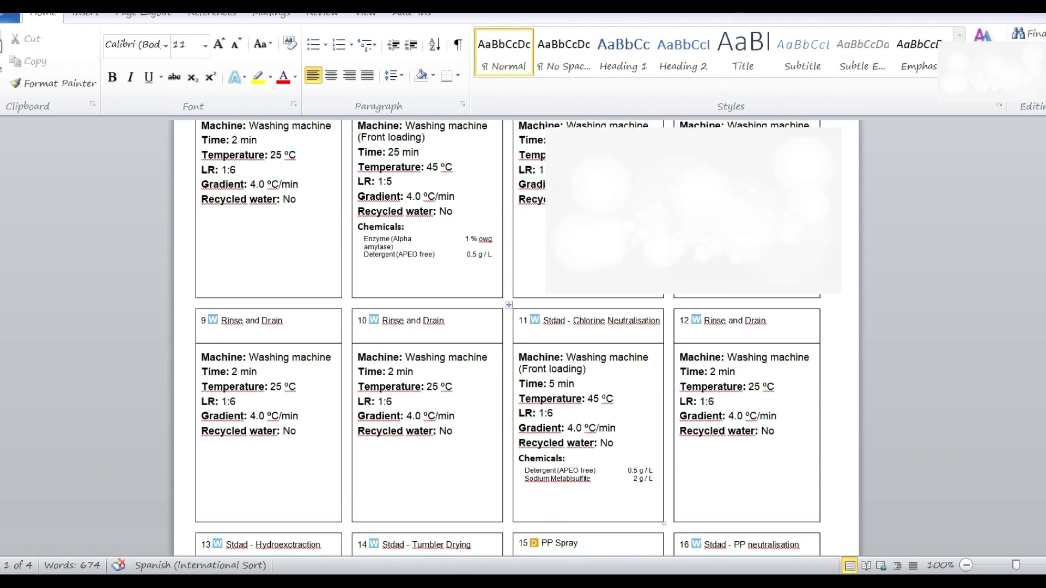
{"action": "scroll", "coordinate": [633, 423], "scroll_direction": "down", "scroll_amount": 11}
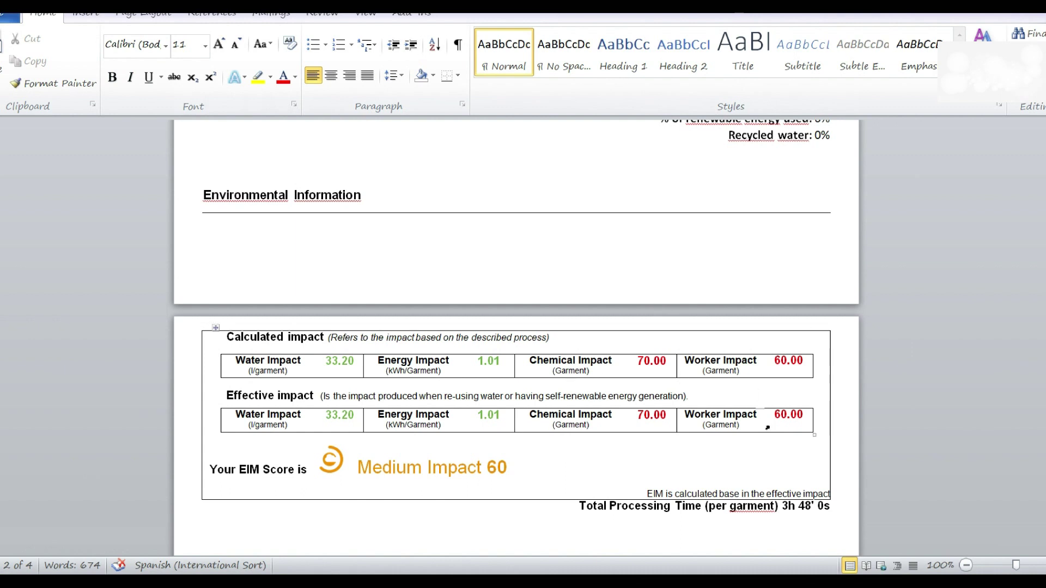
{"action": "scroll", "coordinate": [767, 428], "scroll_direction": "down", "scroll_amount": 1}
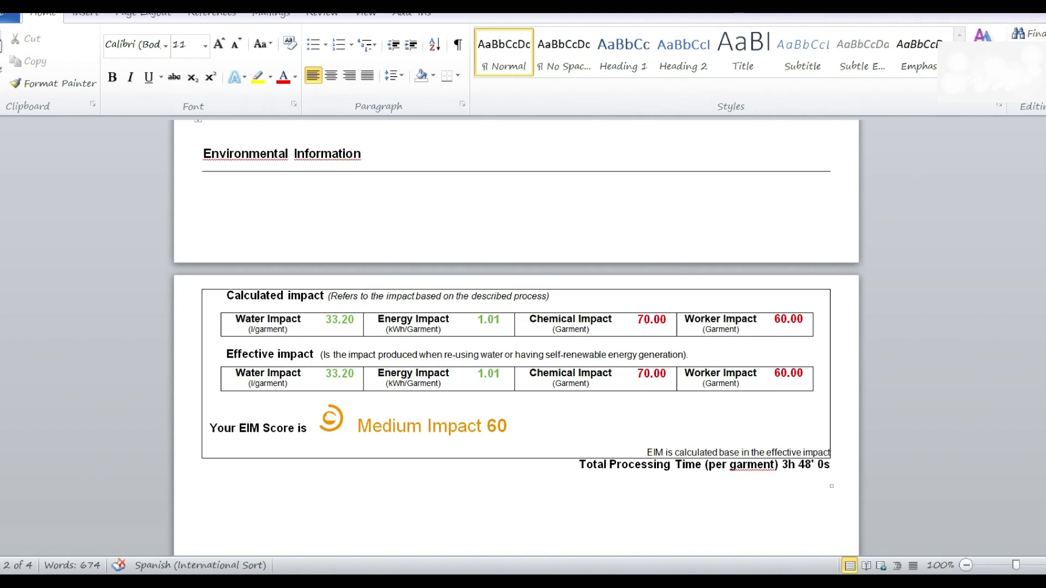
{"action": "scroll", "coordinate": [516, 335], "scroll_direction": "up", "scroll_amount": 6}
{"action": "scroll", "coordinate": [516, 335], "scroll_direction": "up", "scroll_amount": 20}
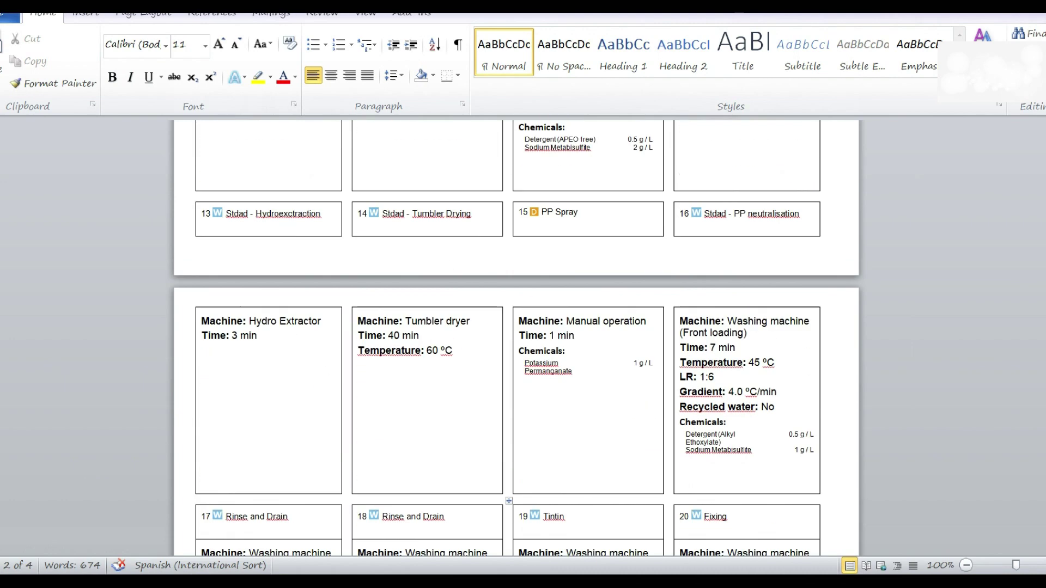
{"action": "scroll", "coordinate": [516, 336], "scroll_direction": "up", "scroll_amount": 3}
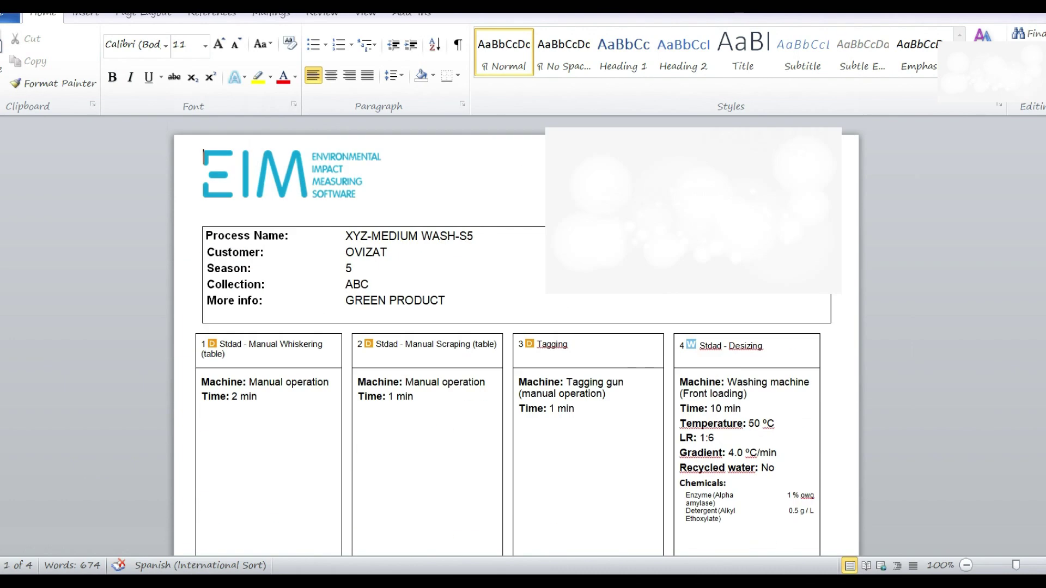